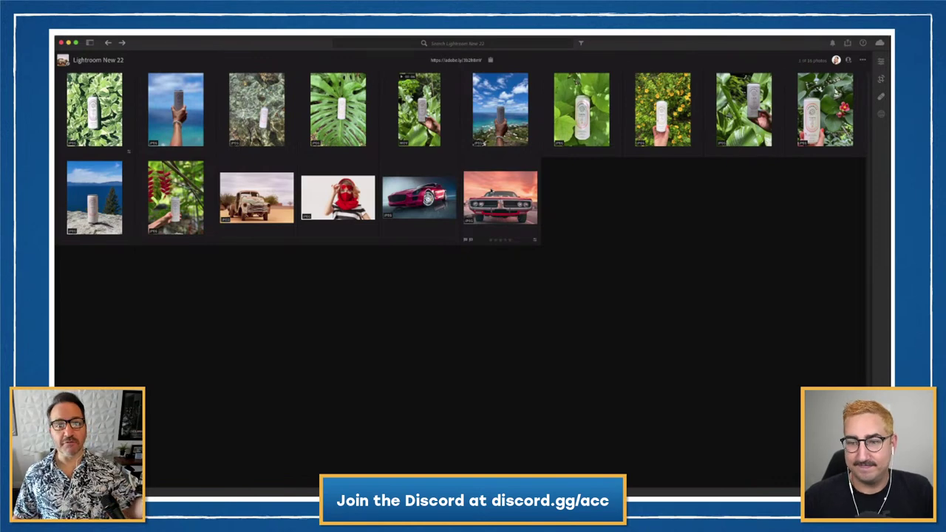
# Open the red car photo and create a Select Subject mask for the car
pyautogui.doubleClick(491, 186)
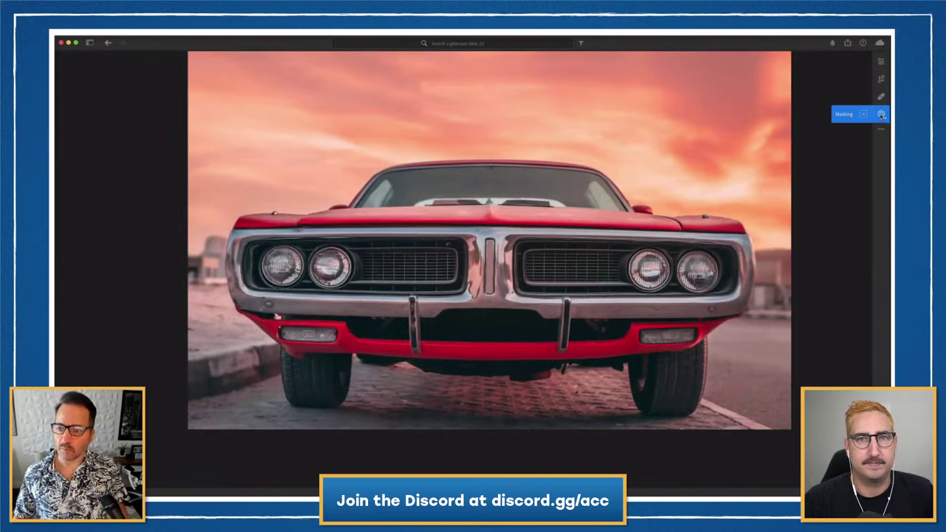
pyautogui.click(882, 115)
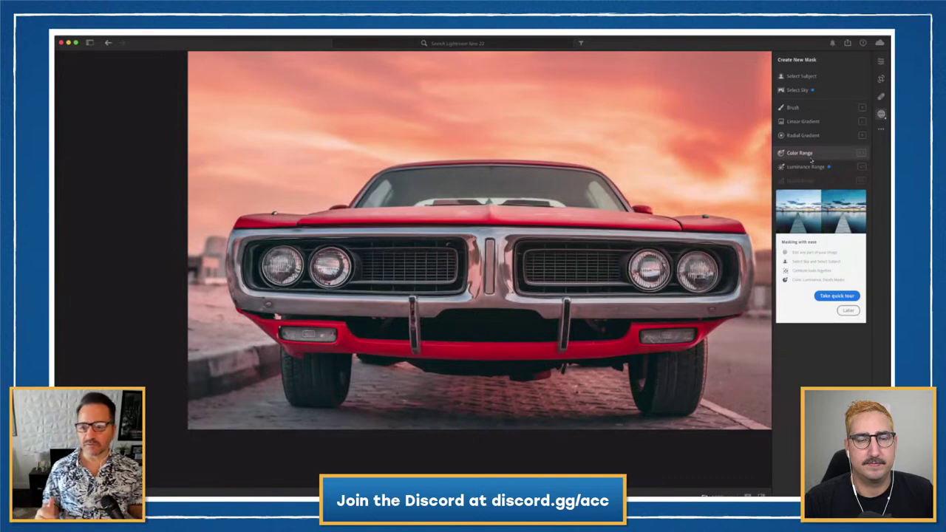
pyautogui.moveTo(812, 160)
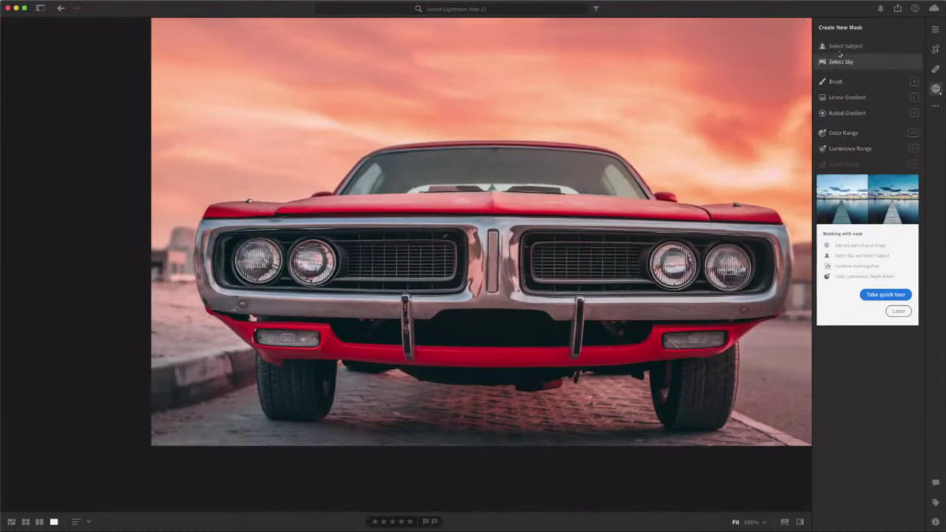
pyautogui.moveTo(839, 50)
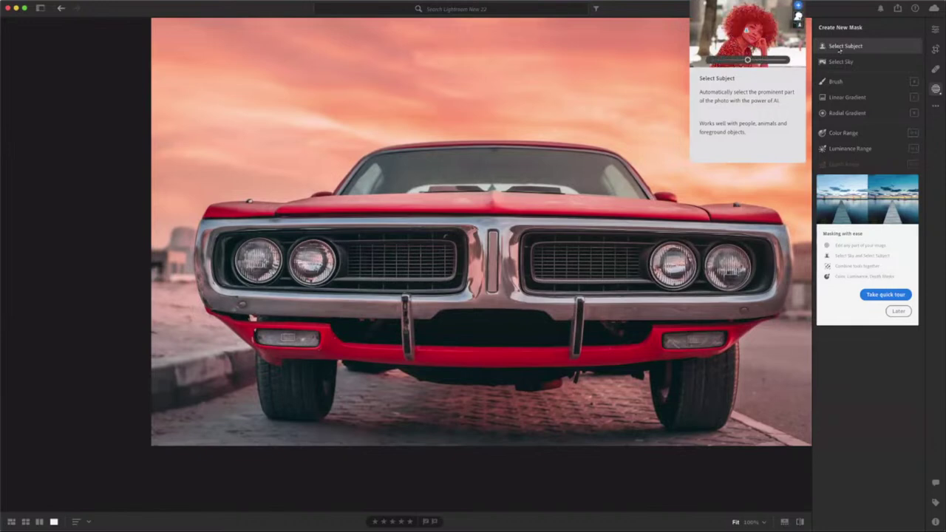
pyautogui.click(840, 47)
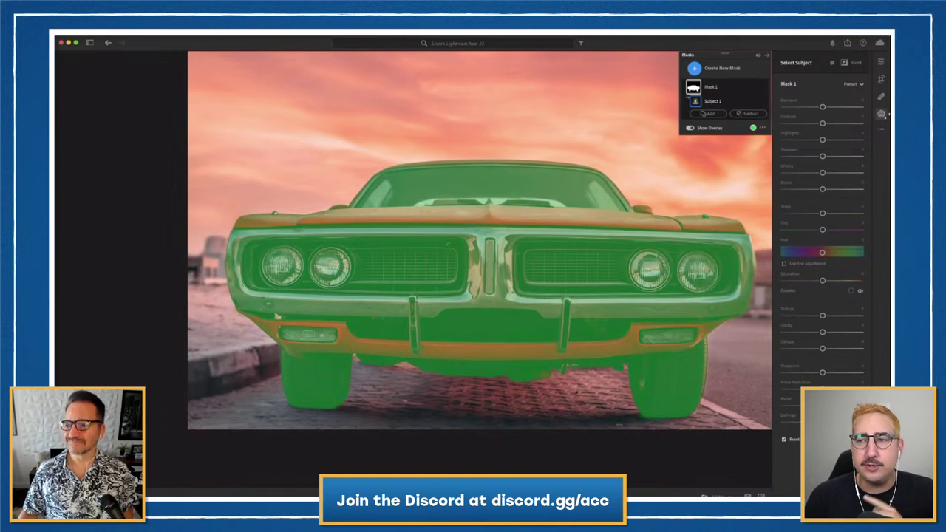
pyautogui.hotkey('shift', 'w')
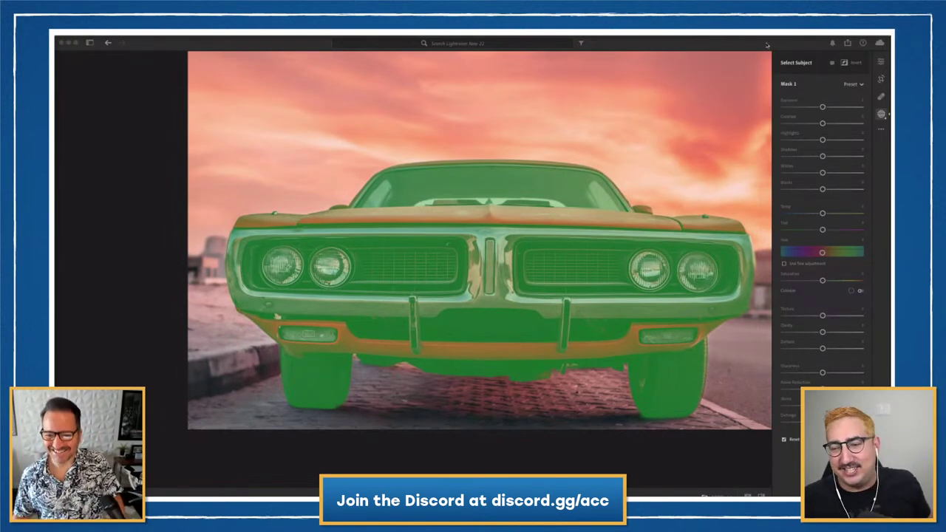
pyautogui.hotkey('shift', 'w')
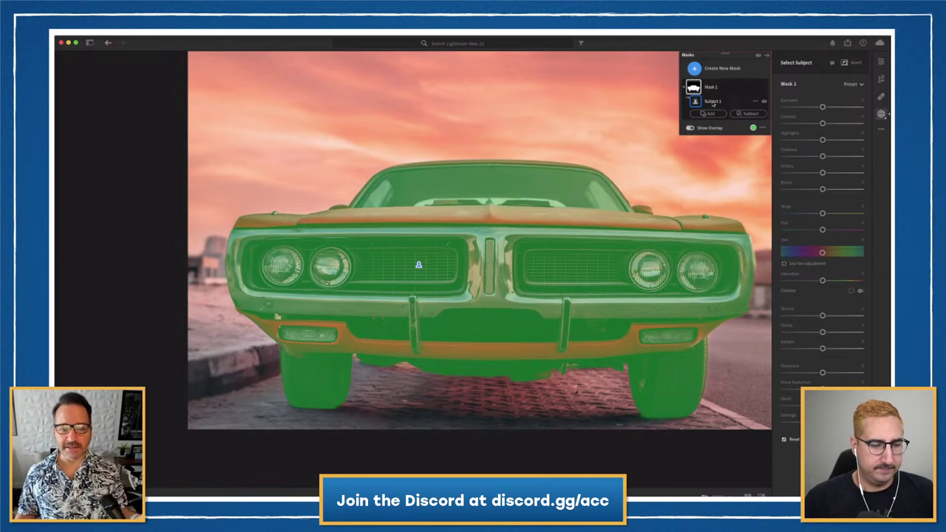
# Try red as the mask overlay color, settle on a yellowish green, and raise the overlay opacity slightly
pyautogui.click(754, 129)
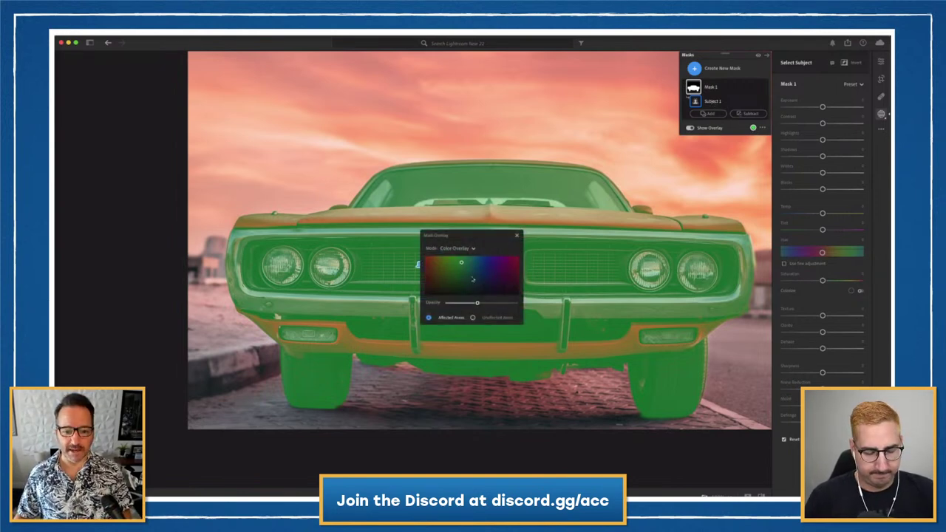
pyautogui.moveTo(452, 264); pyautogui.dragTo(431, 266)
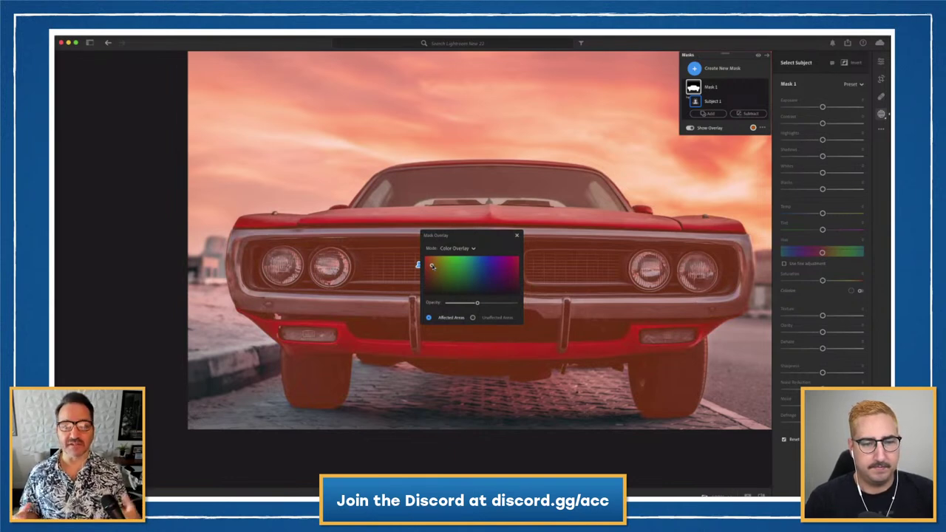
pyautogui.moveTo(432, 266); pyautogui.dragTo(449, 267)
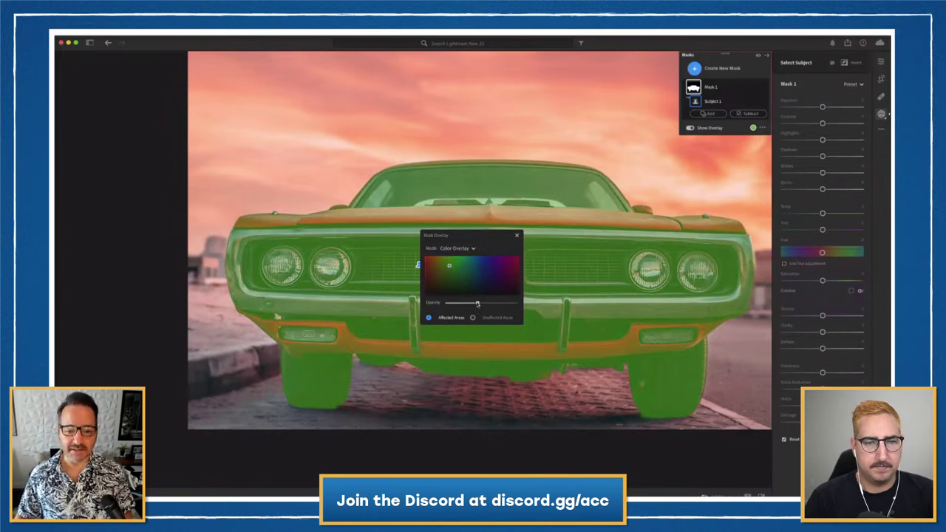
pyautogui.moveTo(477, 303)
pyautogui.mouseDown()
pyautogui.moveTo(465, 303)
pyautogui.moveTo(499, 305)
pyautogui.moveTo(482, 307)
pyautogui.mouseUp()
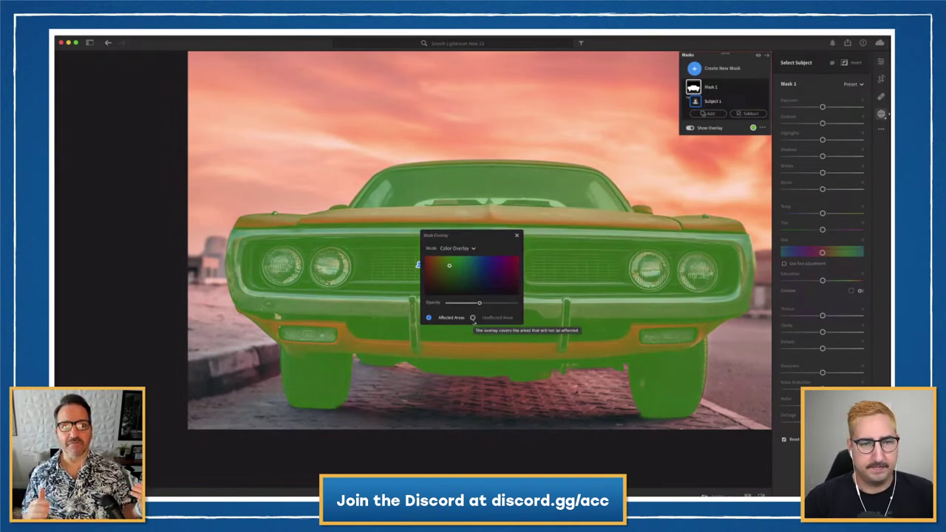
# Preview the overlay on unaffected areas, switched off, and as Color Overlay on B&W, return to Color Overlay, and close the overlay settings
pyautogui.click(473, 318)
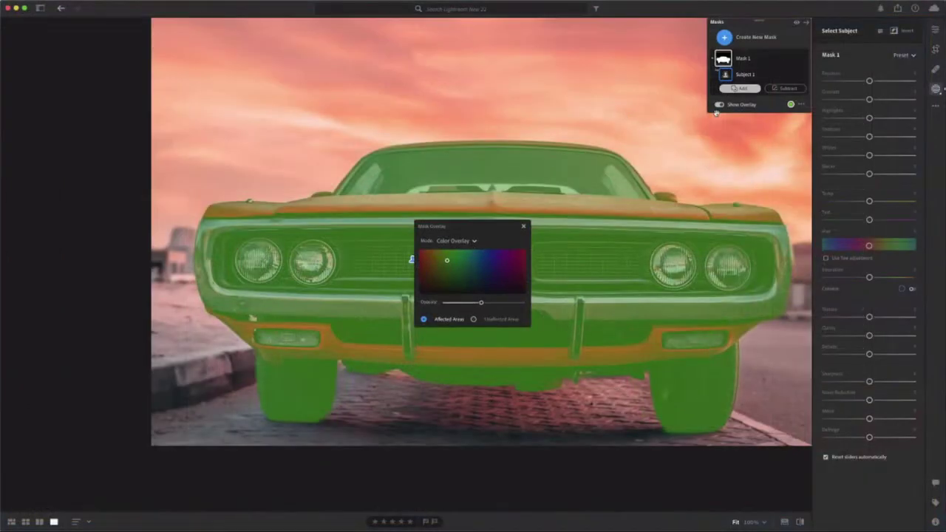
pyautogui.click(719, 105)
pyautogui.click(719, 105)
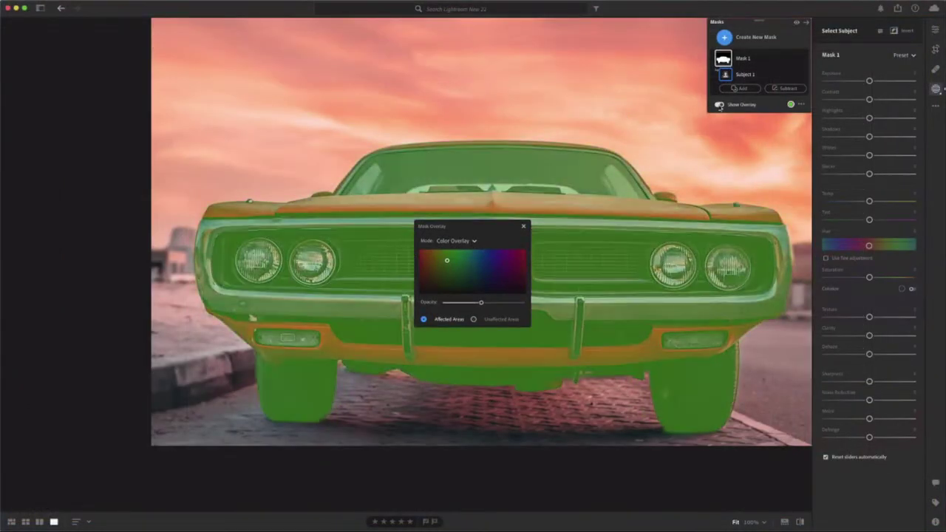
pyautogui.click(802, 105)
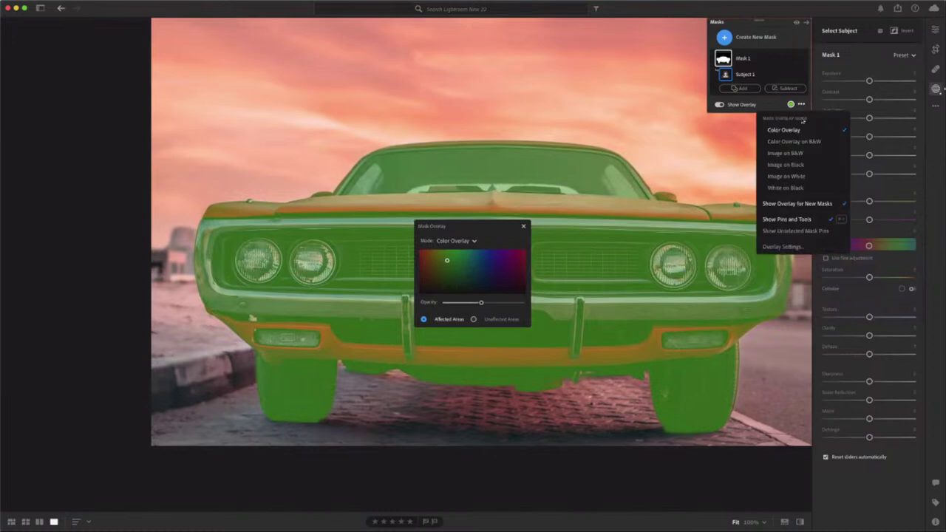
pyautogui.click(795, 142)
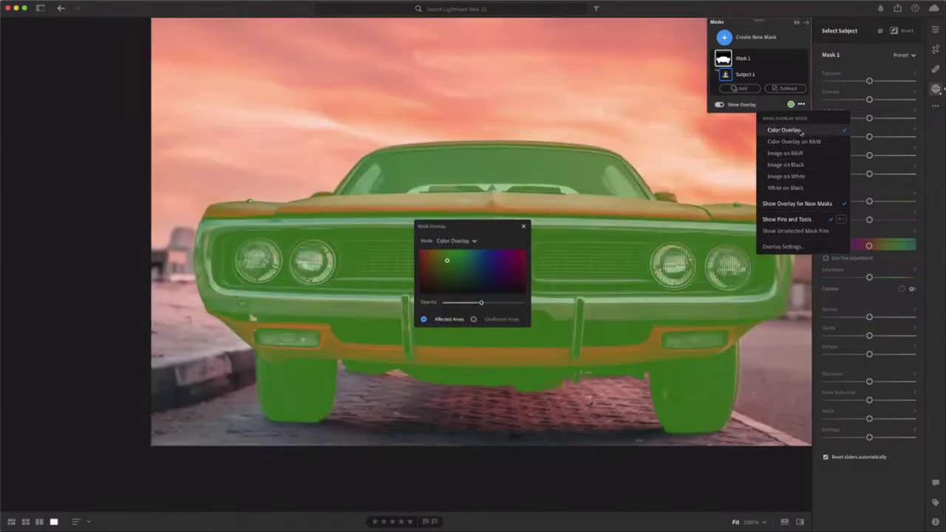
pyautogui.click(801, 133)
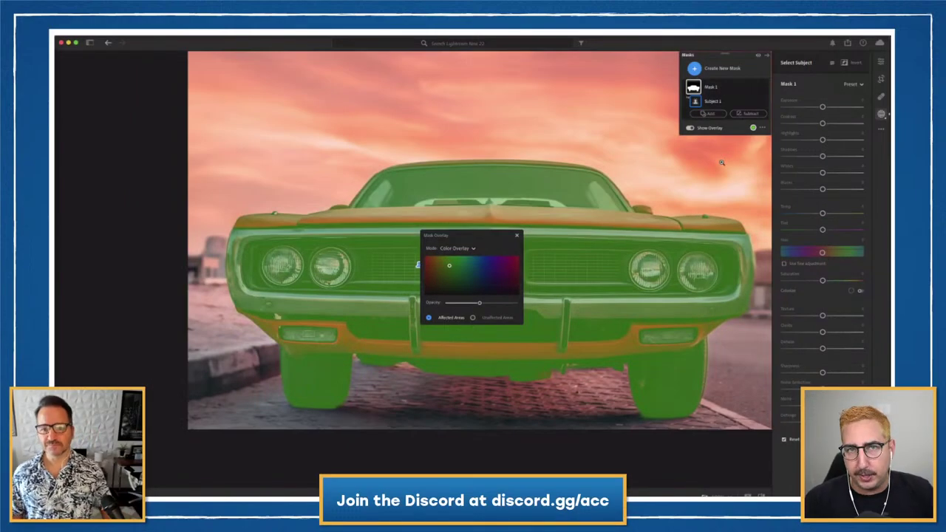
pyautogui.click(516, 238)
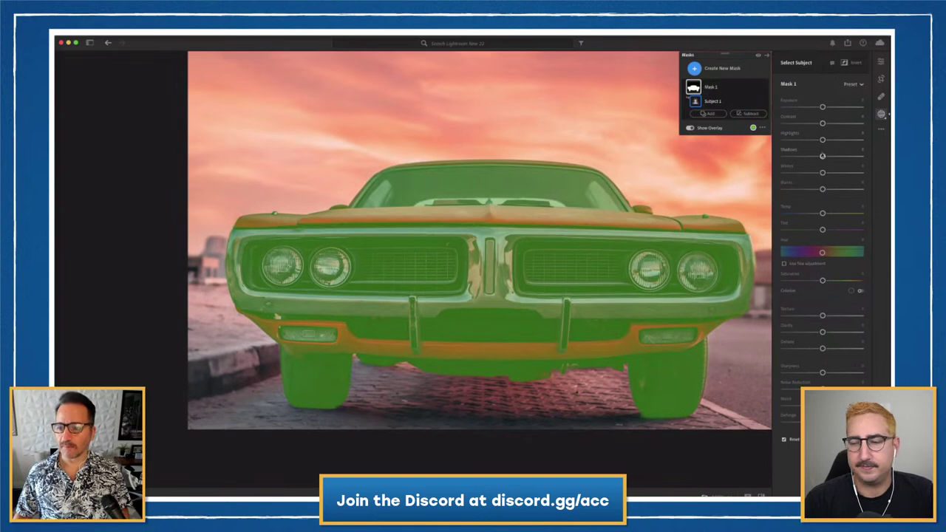
# Lower the car mask's Exposure to about −0.9 and set Shadows, Whites and Blacks close to zero
pyautogui.moveTo(822, 156); pyautogui.dragTo(841, 157)
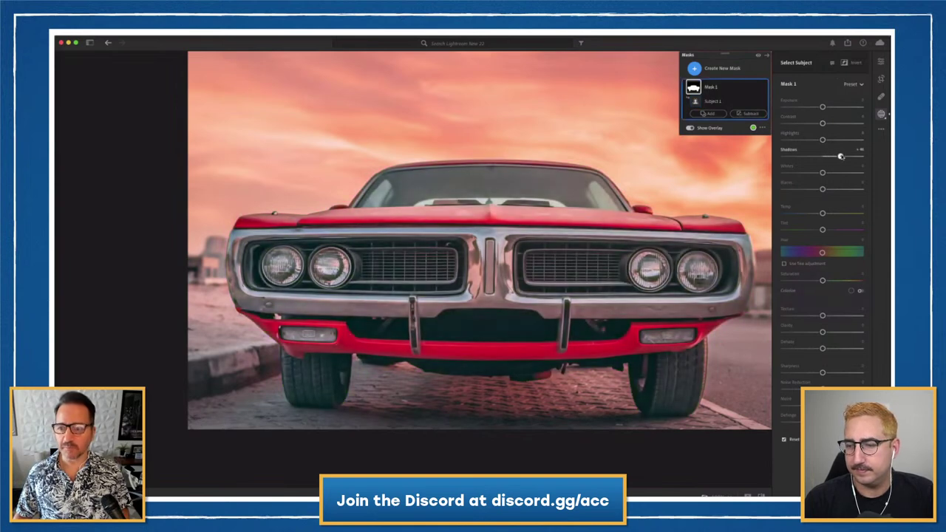
pyautogui.moveTo(822, 108); pyautogui.dragTo(814, 108)
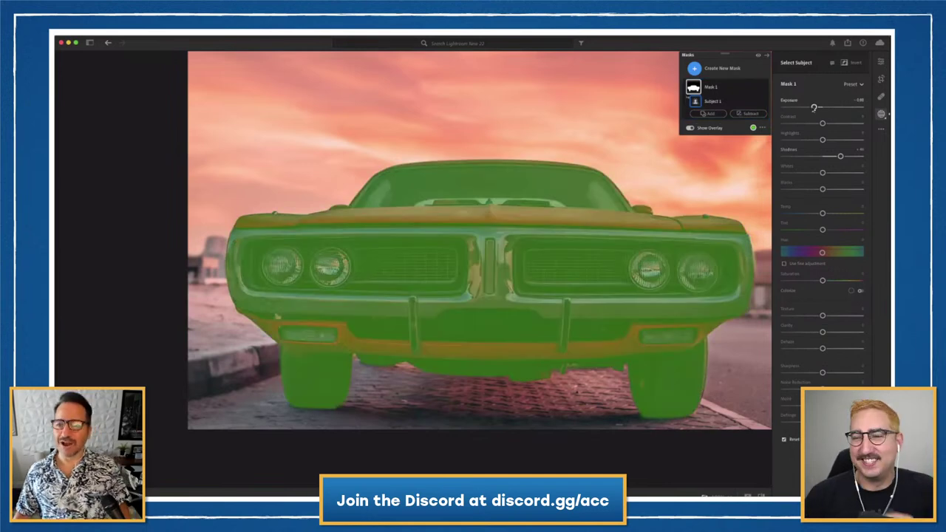
pyautogui.moveTo(823, 190)
pyautogui.mouseDown()
pyautogui.moveTo(834, 191)
pyautogui.moveTo(819, 173)
pyautogui.mouseUp()
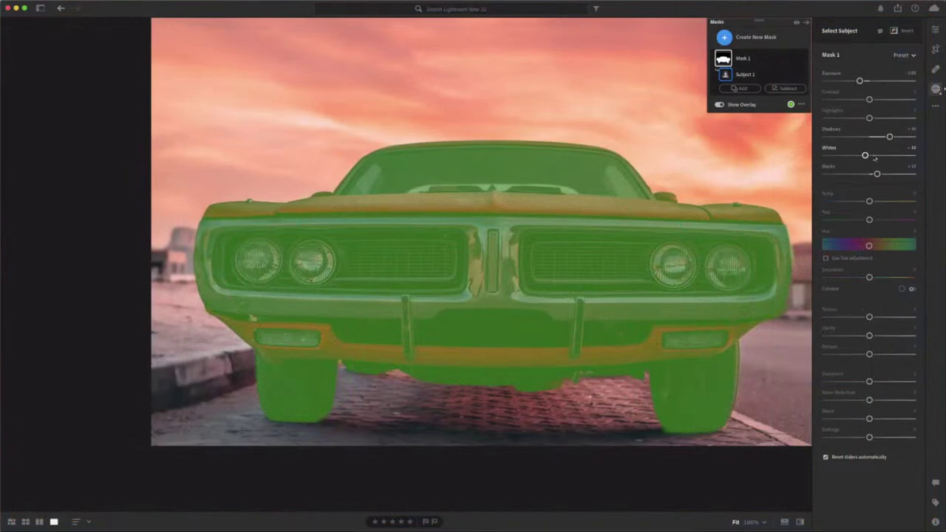
pyautogui.moveTo(889, 136); pyautogui.dragTo(870, 174)
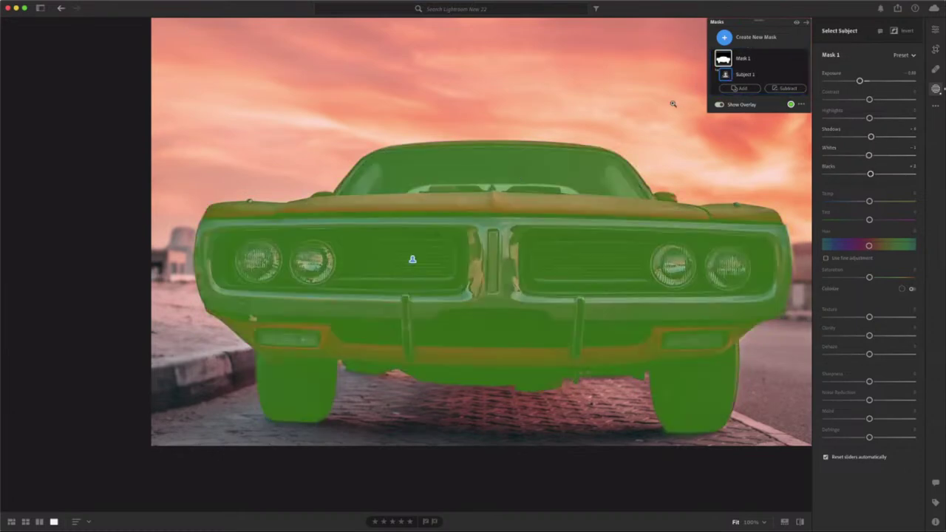
# Subtract a wide radial gradient around the left pair of headlights from the car mask
pyautogui.click(785, 88)
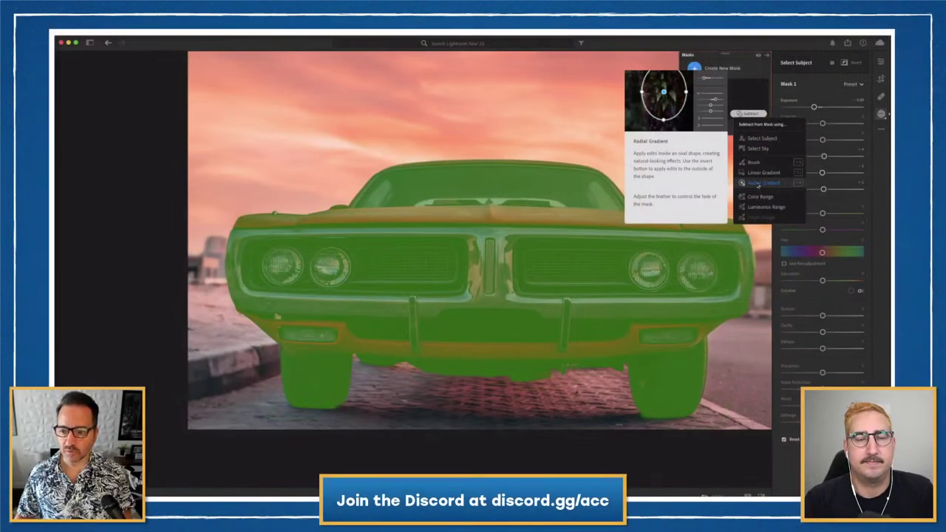
pyautogui.click(802, 167)
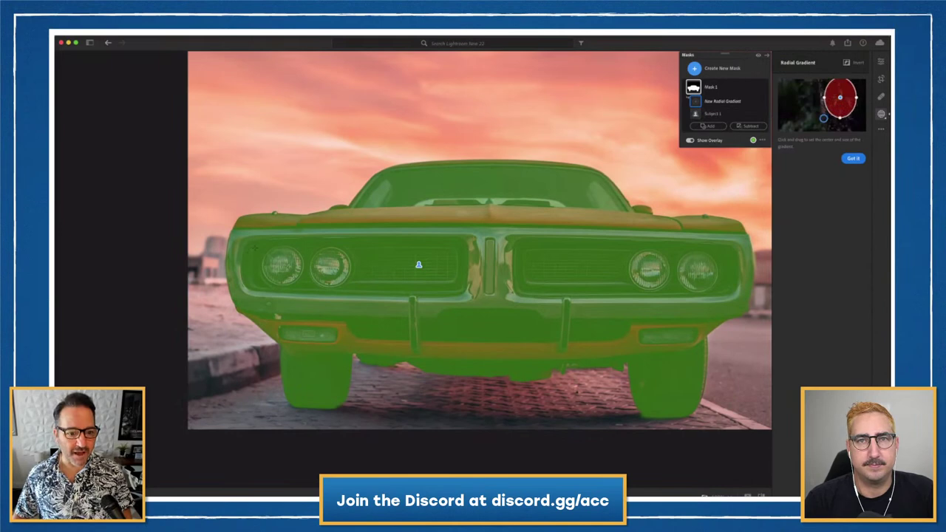
pyautogui.moveTo(257, 246)
pyautogui.mouseDown()
pyautogui.moveTo(281, 267)
pyautogui.moveTo(278, 258)
pyautogui.moveTo(303, 266)
pyautogui.moveTo(306, 239)
pyautogui.mouseUp()
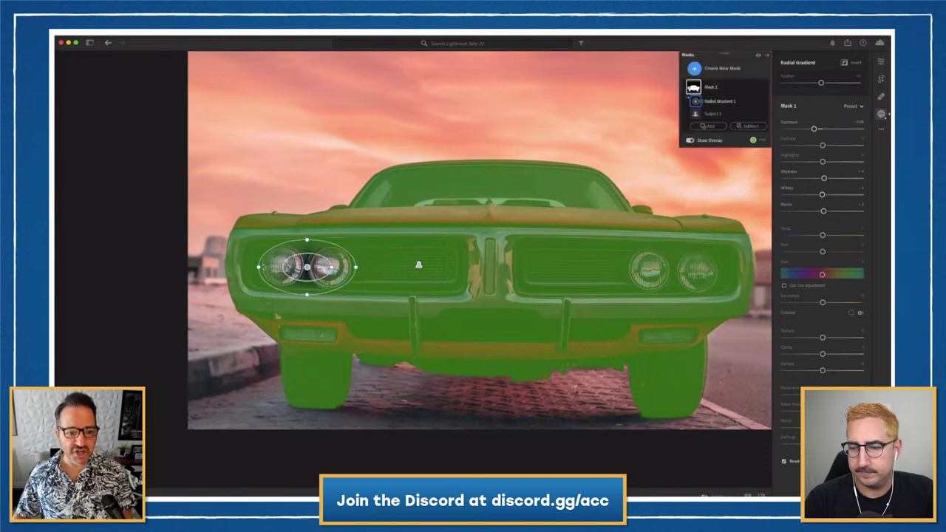
pyautogui.moveTo(258, 267); pyautogui.dragTo(256, 267)
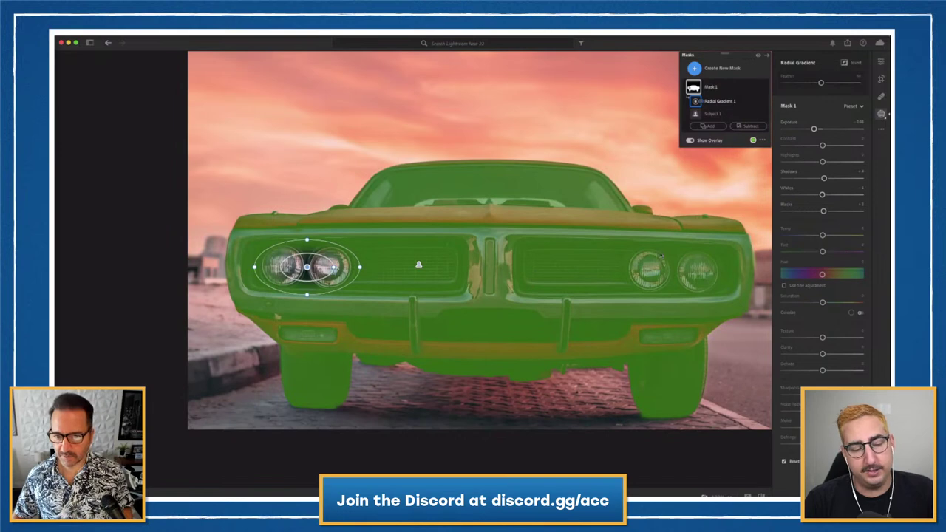
# Subtract a second radial gradient around the right pair of headlights from the car mask
pyautogui.click(749, 126)
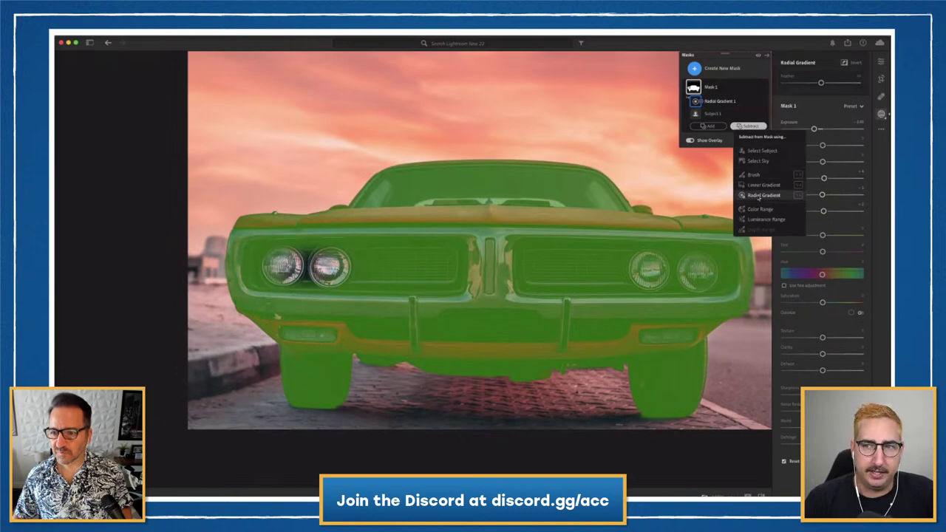
pyautogui.click(759, 196)
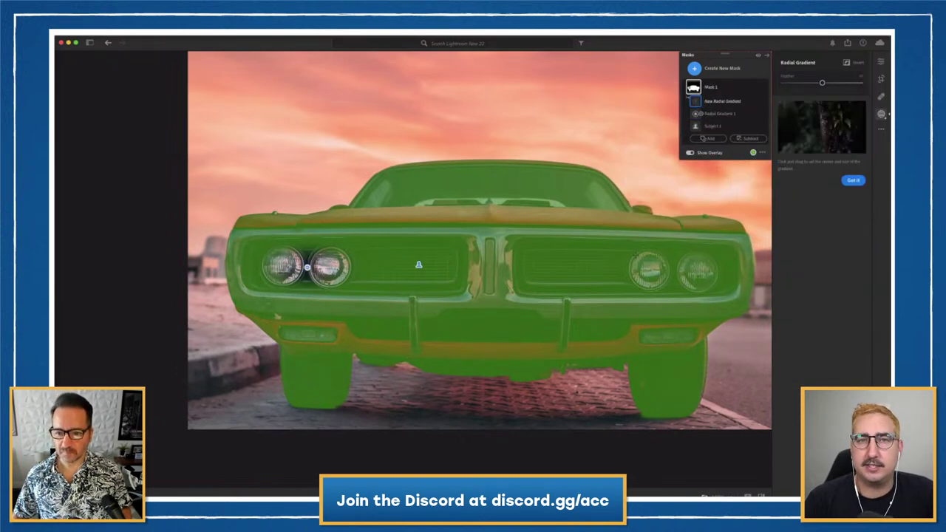
pyautogui.moveTo(635, 255); pyautogui.dragTo(689, 264)
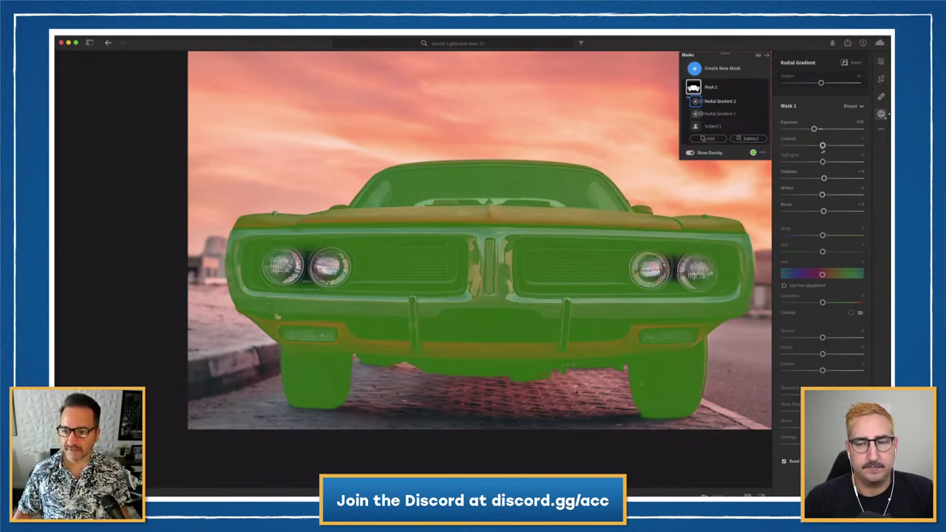
# Darken the masked car with Exposure about −2.4, Shadows −15, Whites about +31 and Blacks +24, and compare it with the original
pyautogui.moveTo(814, 129); pyautogui.dragTo(799, 130)
pyautogui.moveTo(823, 178); pyautogui.dragTo(832, 211)
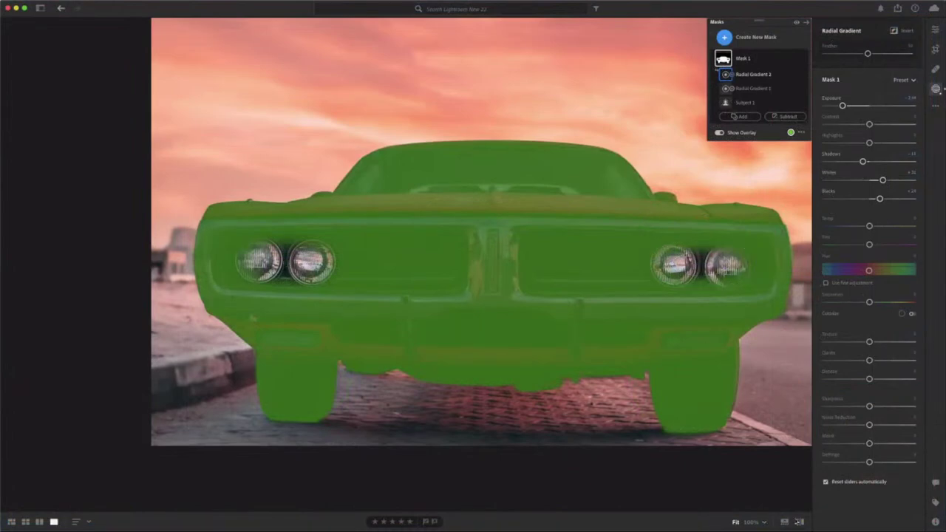
pyautogui.click(800, 522)
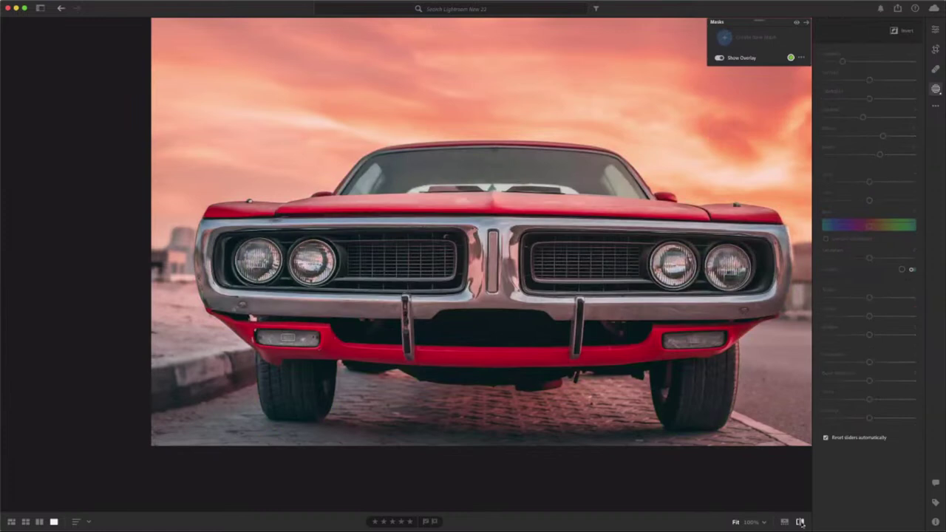
pyautogui.click(800, 523)
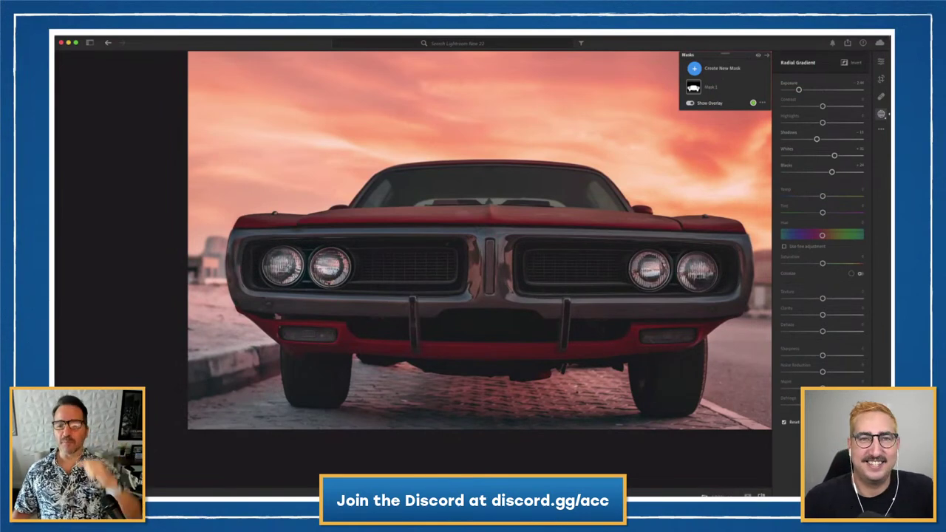
# Create a new mask that automatically selects the sky behind the car
pyautogui.click(704, 89)
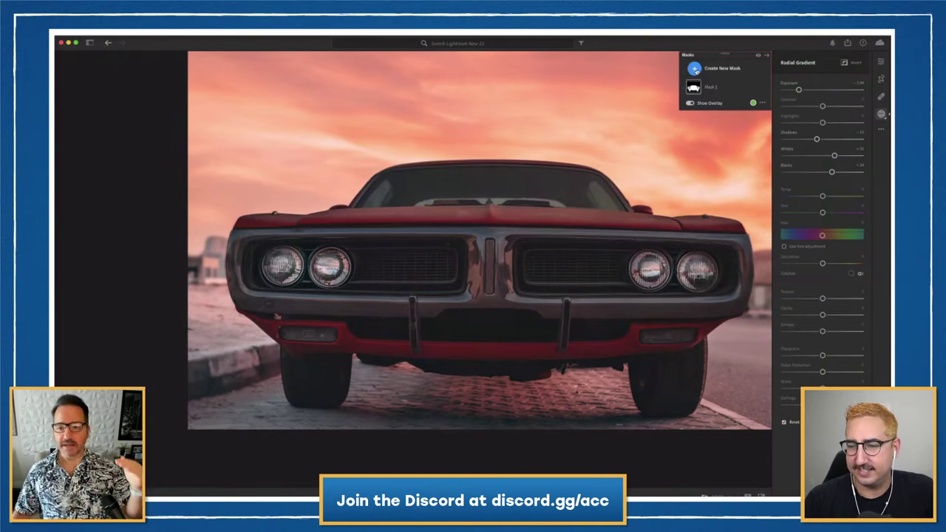
pyautogui.click(695, 69)
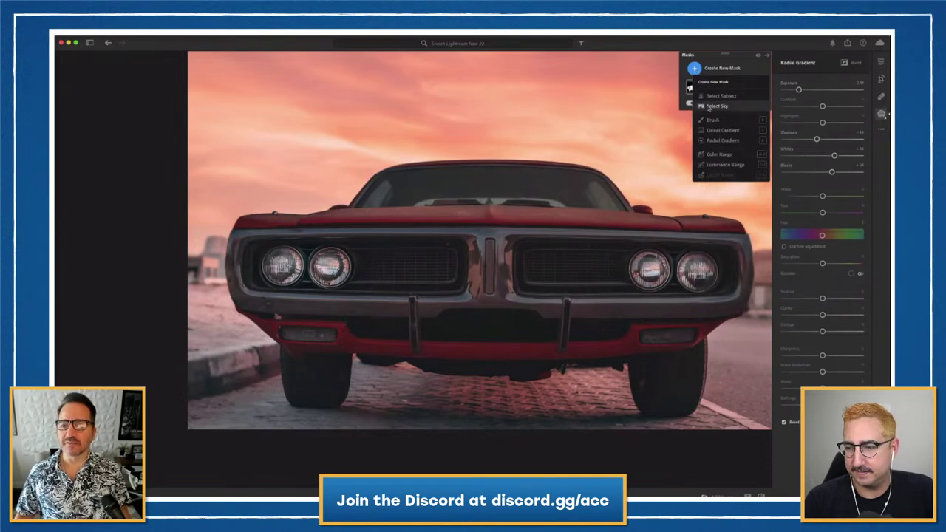
pyautogui.click(709, 106)
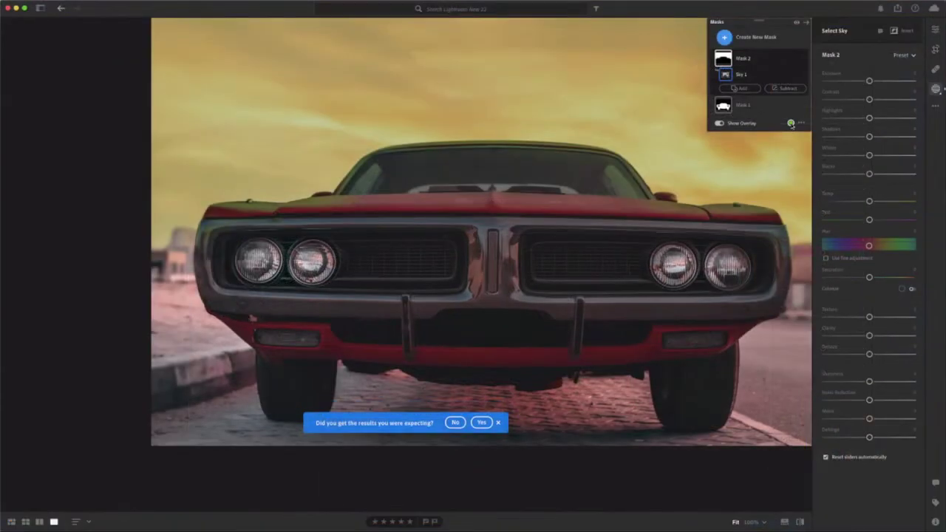
# Raise the opacity of the green mask overlay so the selected sky stands out more strongly
pyautogui.click(791, 124)
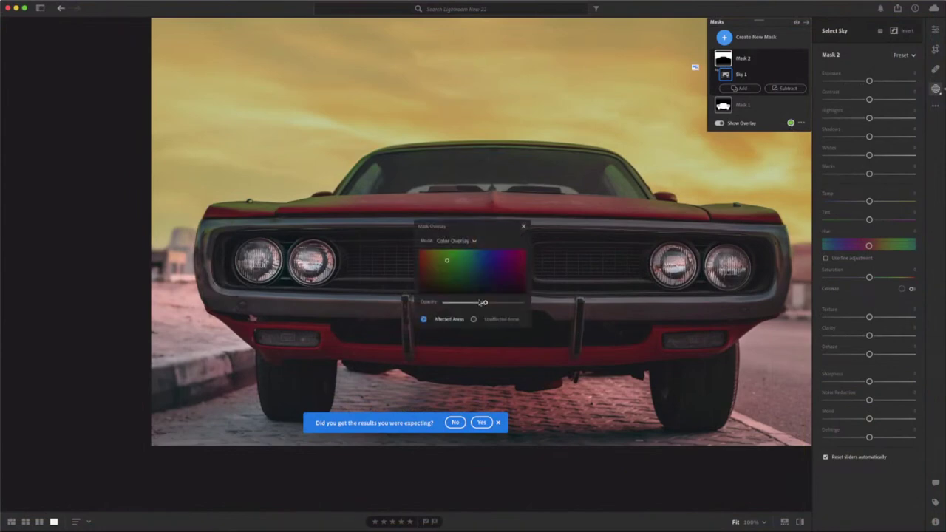
pyautogui.moveTo(486, 303); pyautogui.dragTo(508, 305)
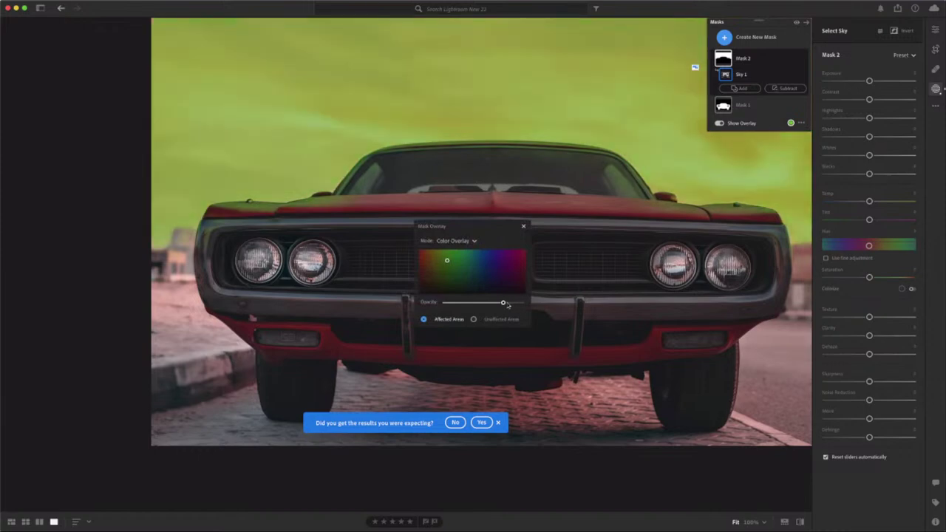
pyautogui.click(523, 226)
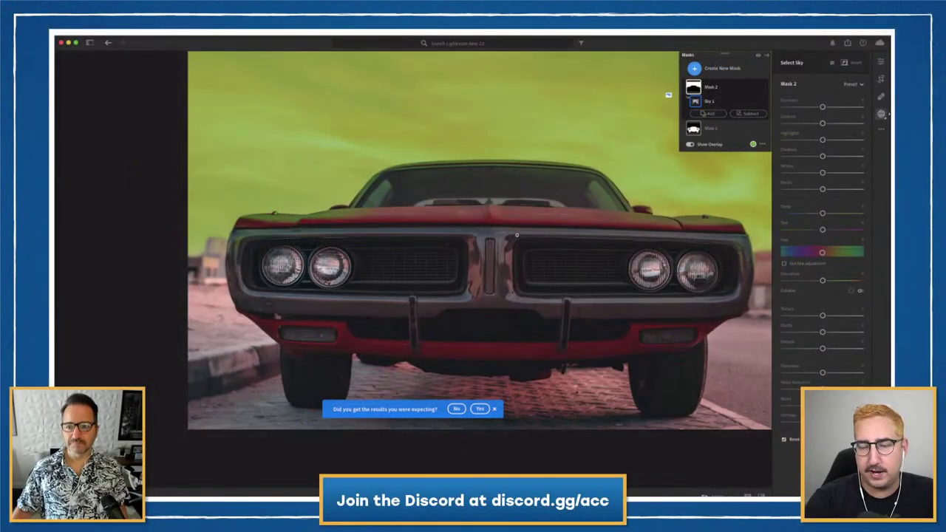
# Set the sky mask's Contrast to about −26, Shadows to about +17 and Tint to about +40, and compare with the original
pyautogui.click(812, 123)
pyautogui.moveTo(822, 156); pyautogui.dragTo(828, 156)
pyautogui.click(839, 230)
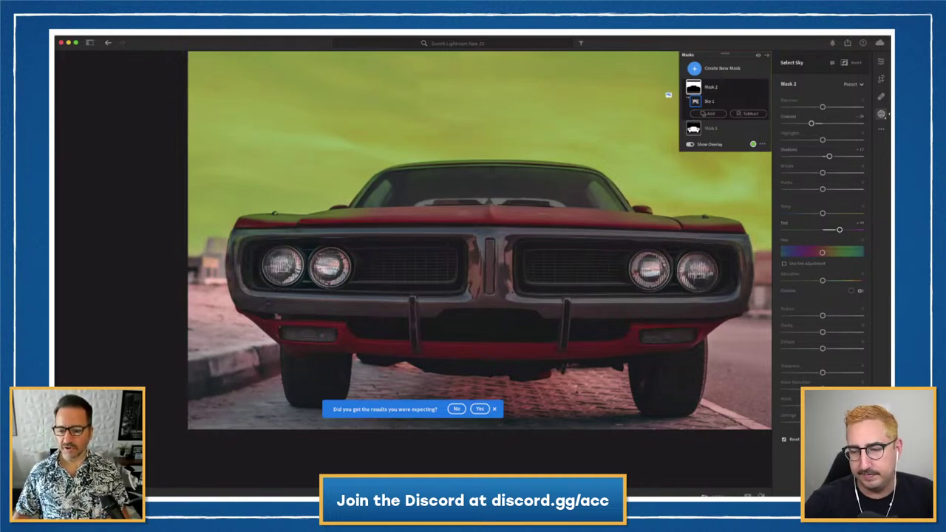
pyautogui.press('Escape')
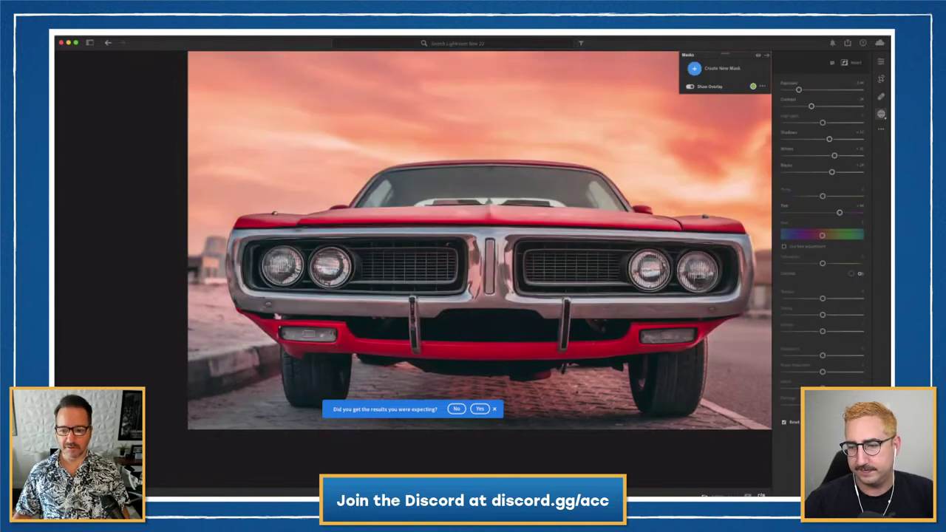
pyautogui.press('super+z')
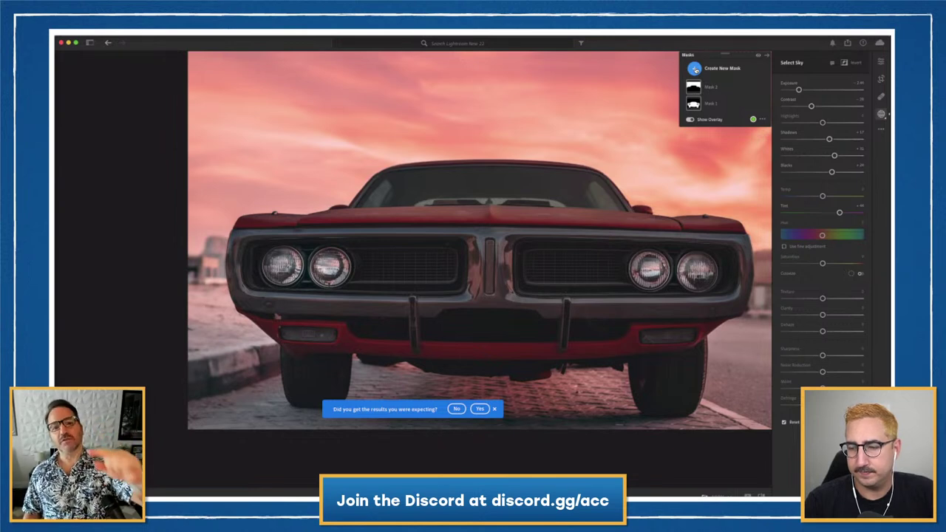
# Create a linear gradient mask fading from the top of the sky to the car's bumper, and subtract the car from it with Select Subject
pyautogui.click(695, 69)
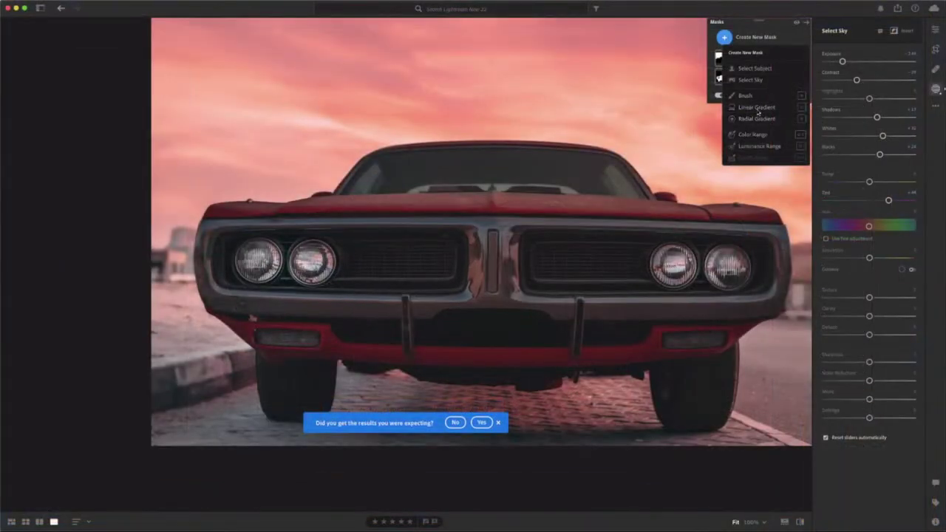
pyautogui.click(757, 108)
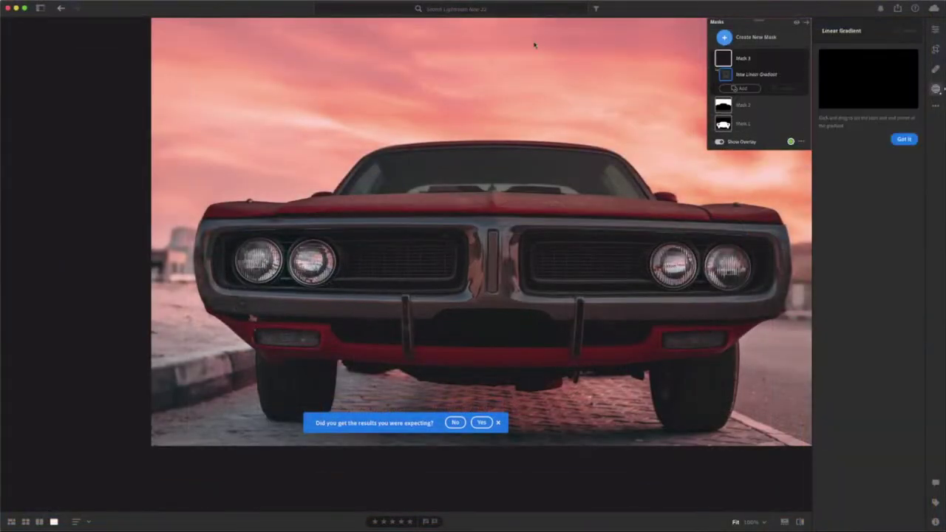
pyautogui.moveTo(497, 26); pyautogui.dragTo(487, 214)
pyautogui.moveTo(492, 122); pyautogui.dragTo(497, 142)
pyautogui.moveTo(496, 263); pyautogui.dragTo(499, 324)
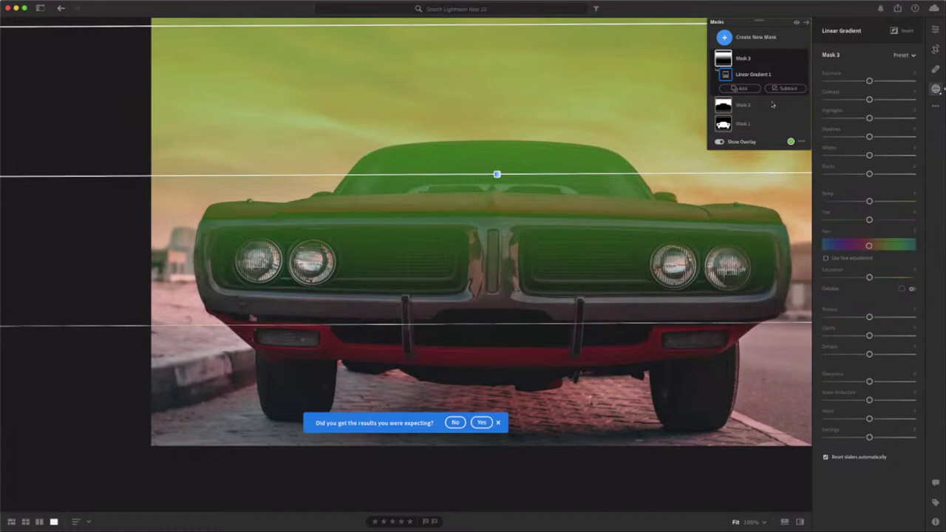
pyautogui.click(788, 89)
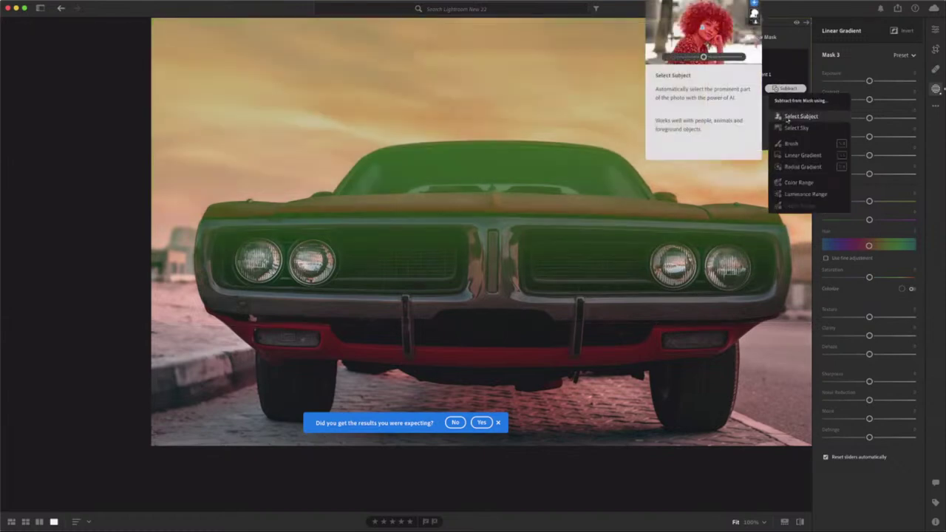
pyautogui.click(788, 118)
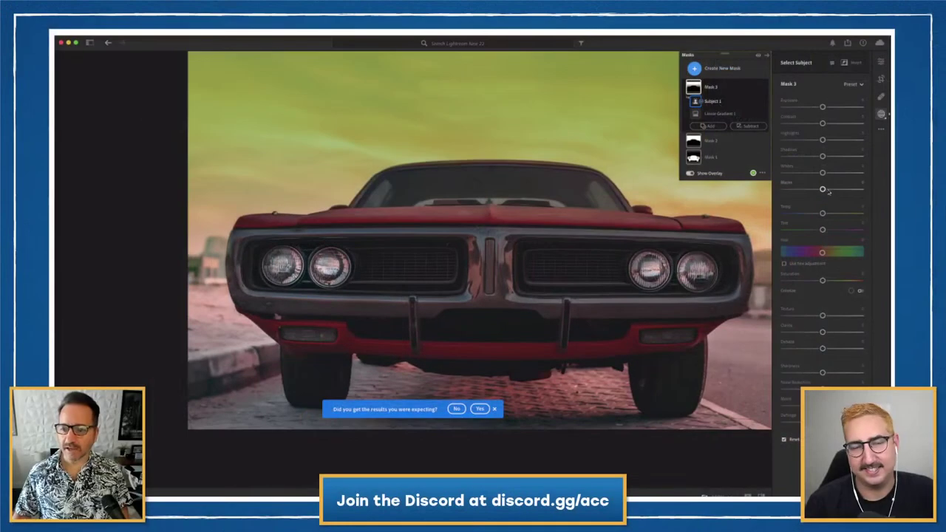
# Darken the gradient mask with Blacks about −20 and Exposure about −1.1, and answer Yes to the mask feedback question
pyautogui.moveTo(869, 173); pyautogui.dragTo(815, 194)
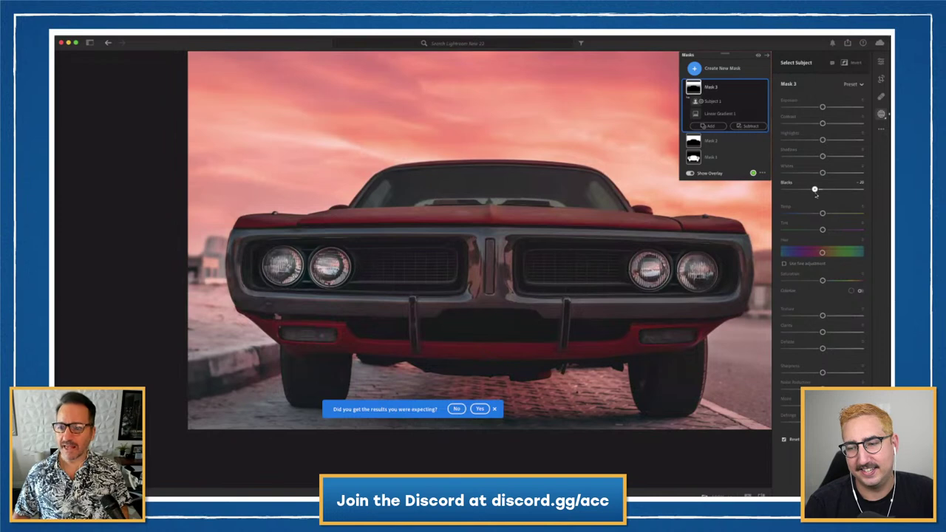
pyautogui.moveTo(812, 108); pyautogui.dragTo(811, 108)
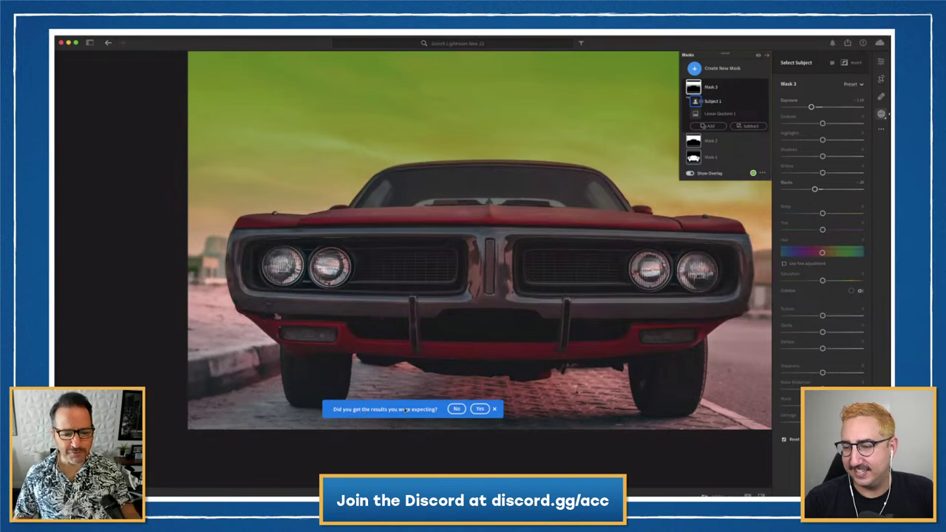
pyautogui.click(480, 409)
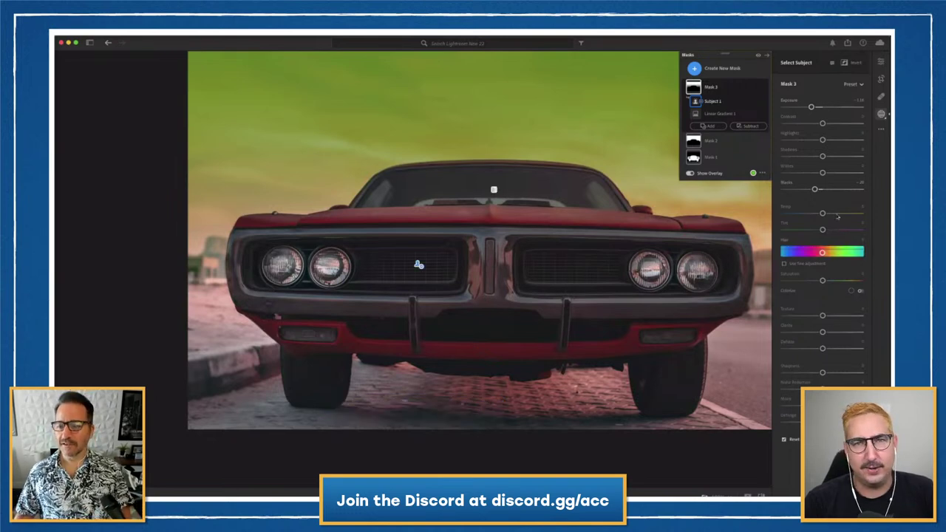
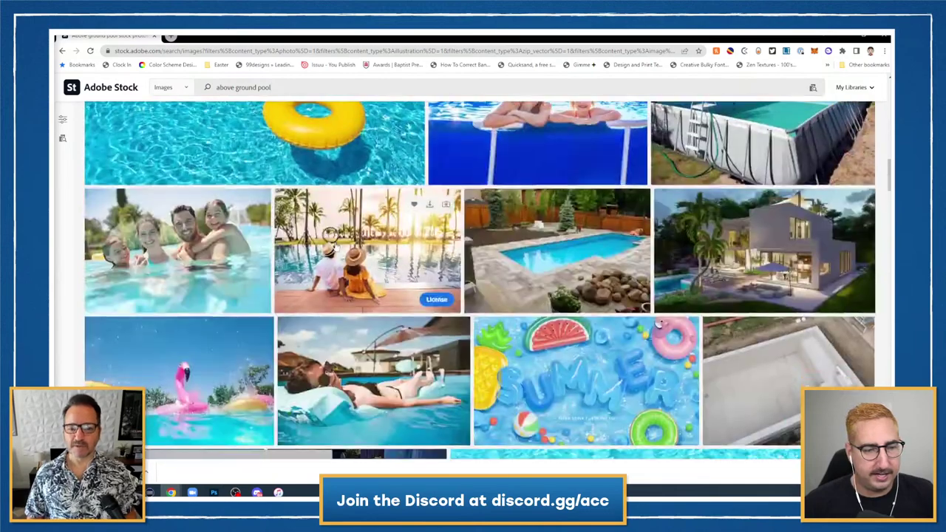
# In Adobe Stock, license the Childs above ground swimming pool image with the Standard license and save it to the Adobe Abroad library
pyautogui.scroll(1, 335, 245)
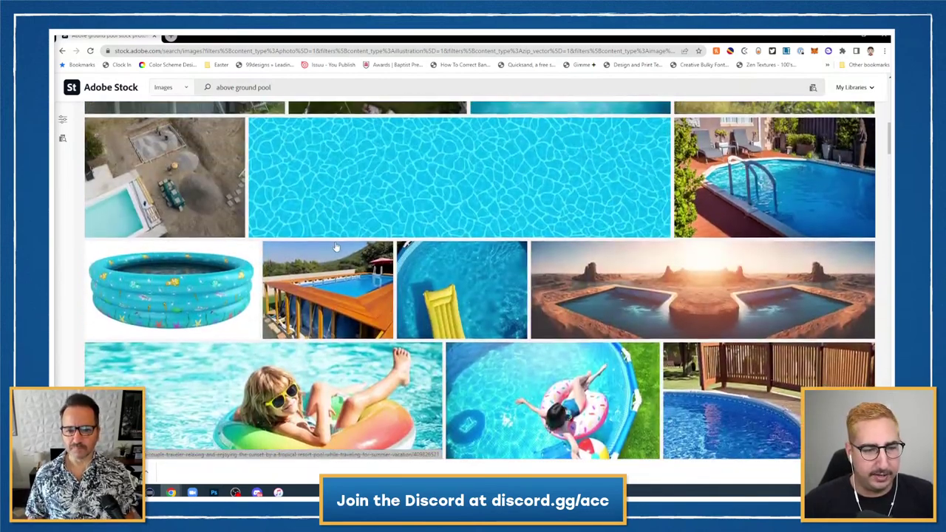
pyautogui.click(180, 283)
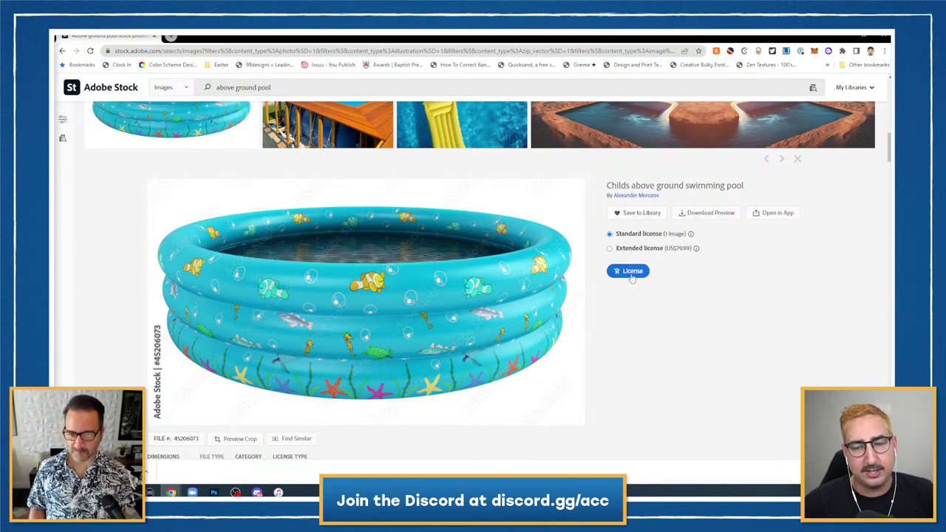
pyautogui.click(630, 273)
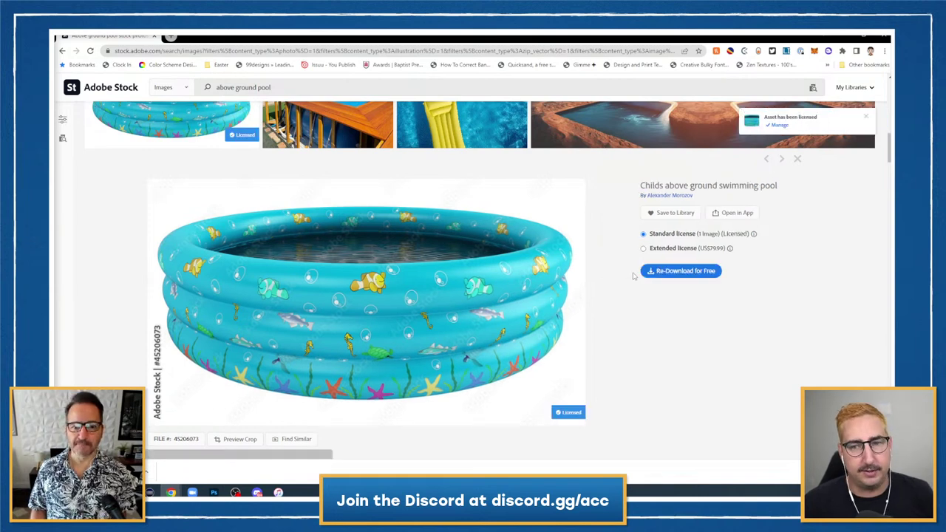
pyautogui.click(780, 125)
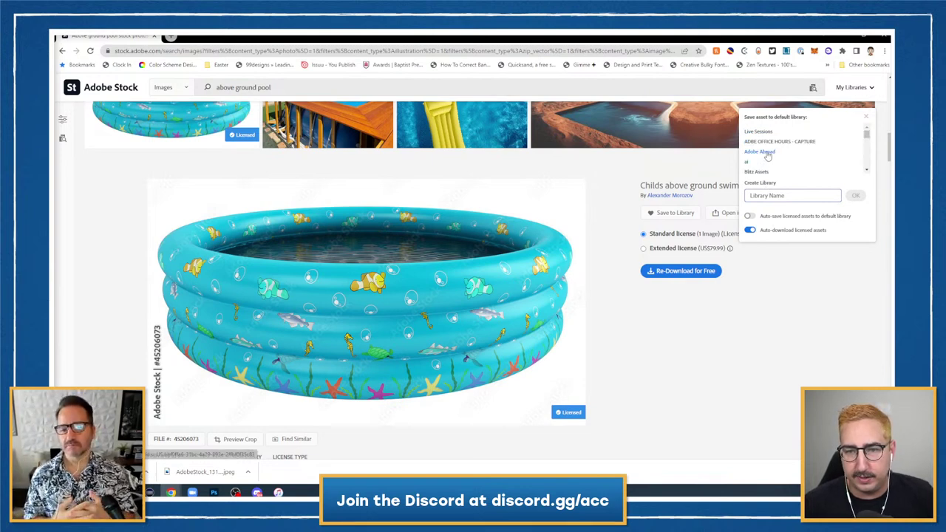
pyautogui.click(768, 153)
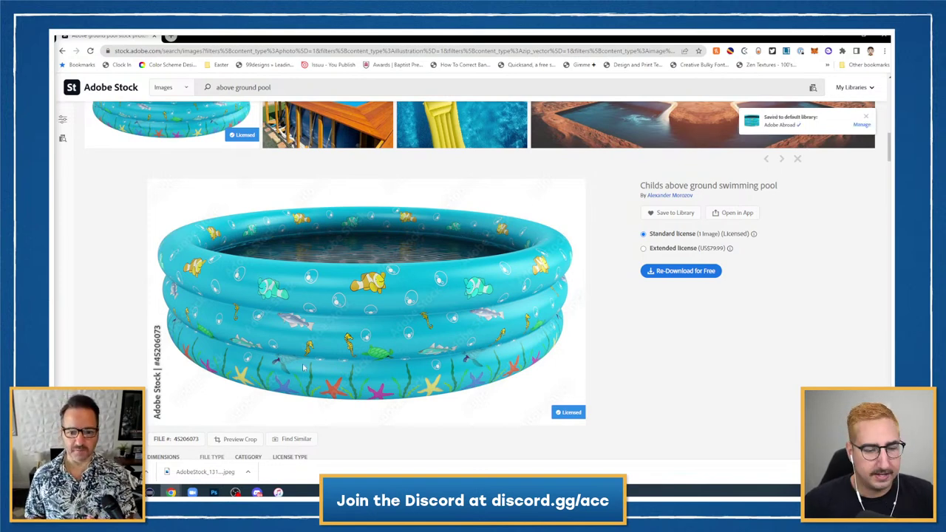
# Switch to the penguin composite in Photoshop, show the Libraries and open the Adobe Abroad library
pyautogui.click(214, 492)
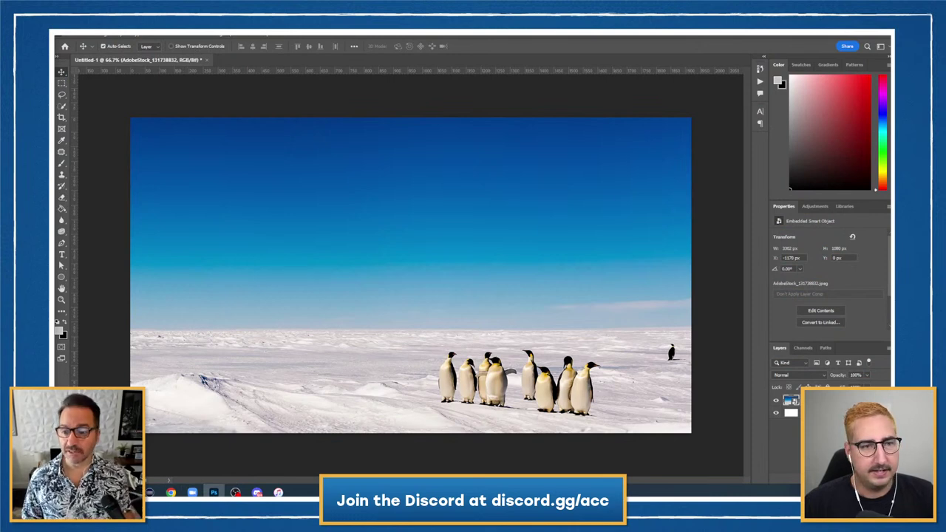
pyautogui.click(244, 34)
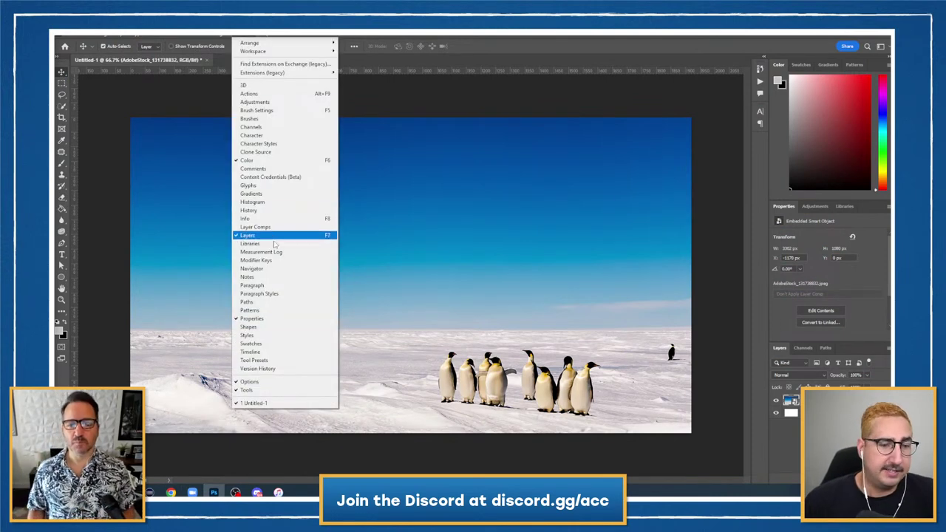
pyautogui.click(274, 244)
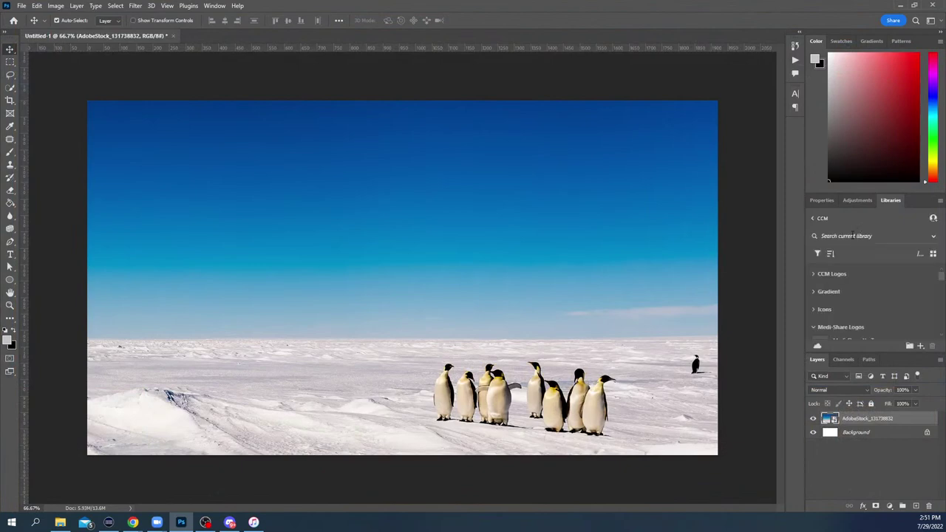
pyautogui.click(813, 218)
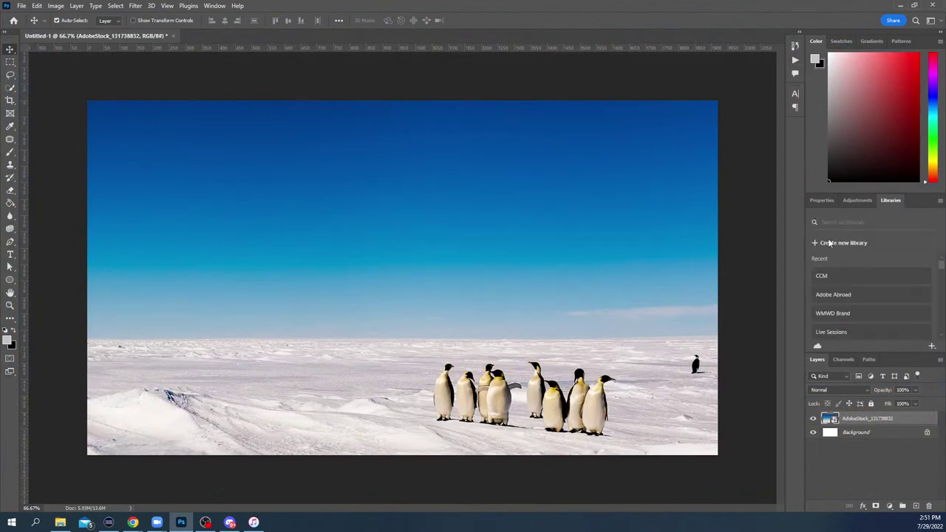
pyautogui.click(849, 295)
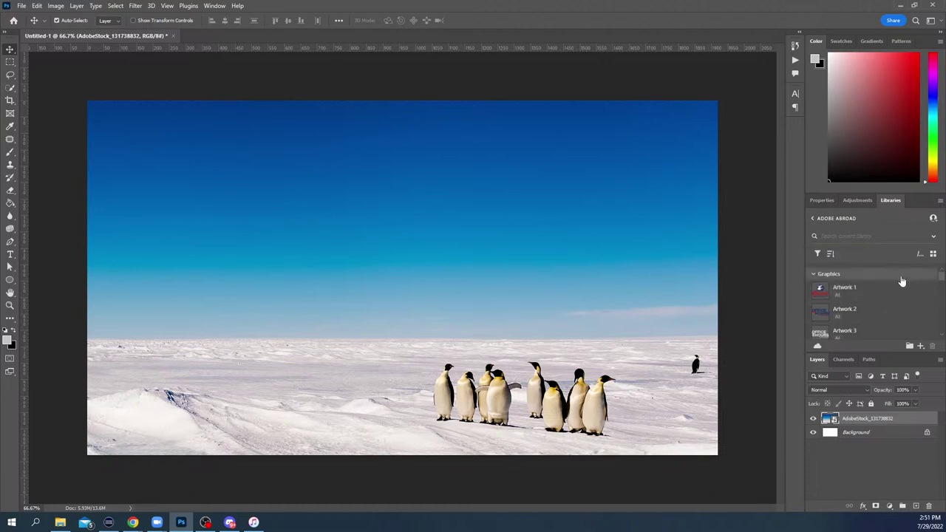
pyautogui.click(818, 254)
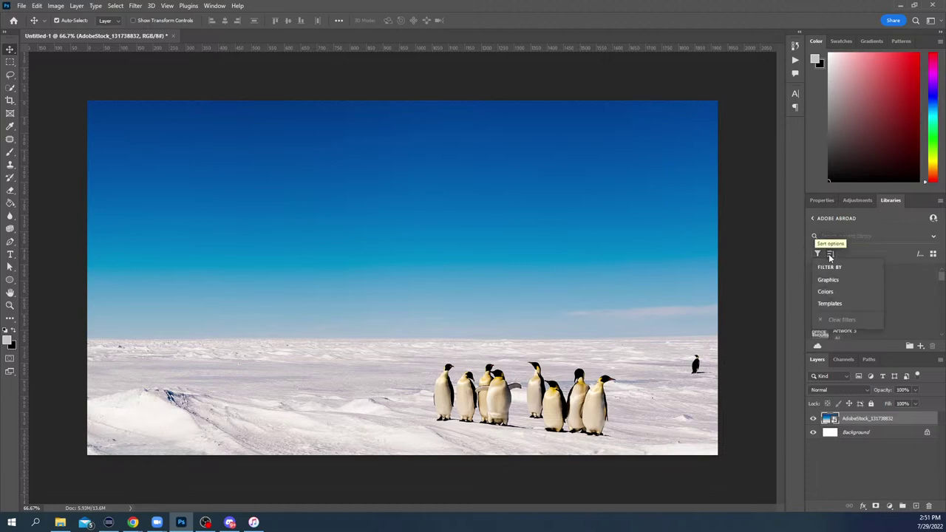
pyautogui.click(830, 255)
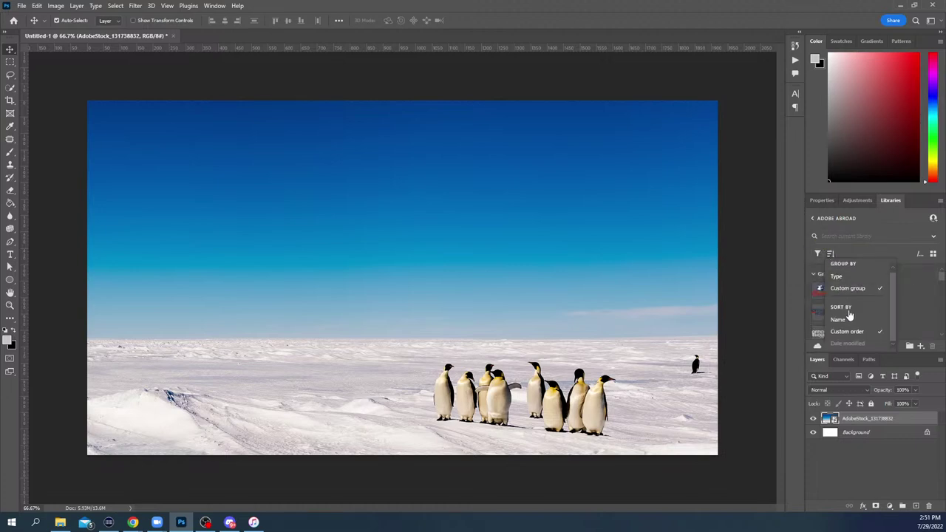
pyautogui.click(889, 250)
pyautogui.click(874, 237)
pyautogui.write('stock')
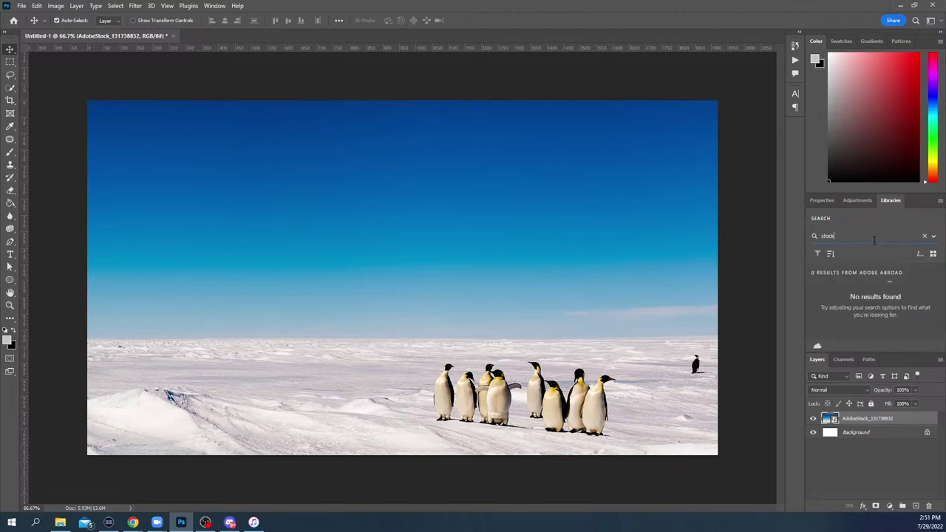
# Search the Adobe Abroad library for "pool" and place the child's swimming pool image on the canvas
pyautogui.hotkey('ctrl', 'a')
pyautogui.write('pool')
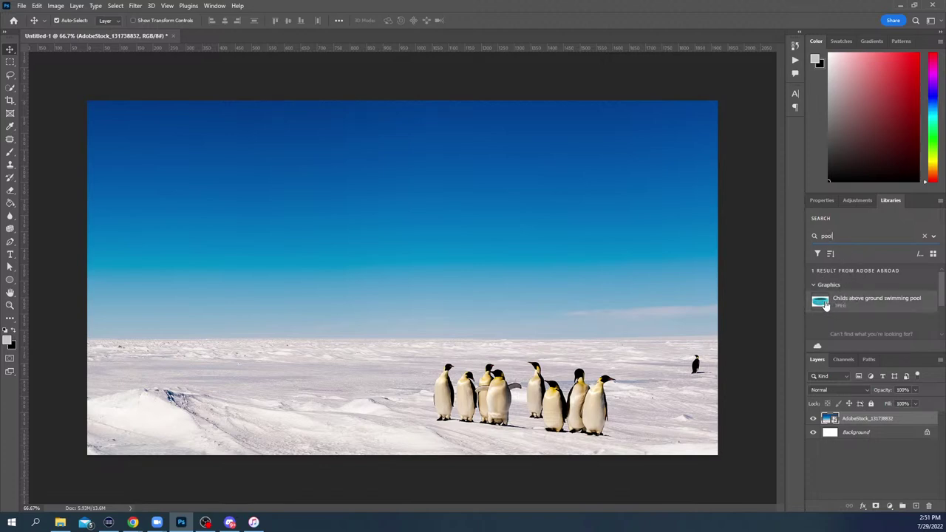
pyautogui.moveTo(825, 305); pyautogui.dragTo(317, 229)
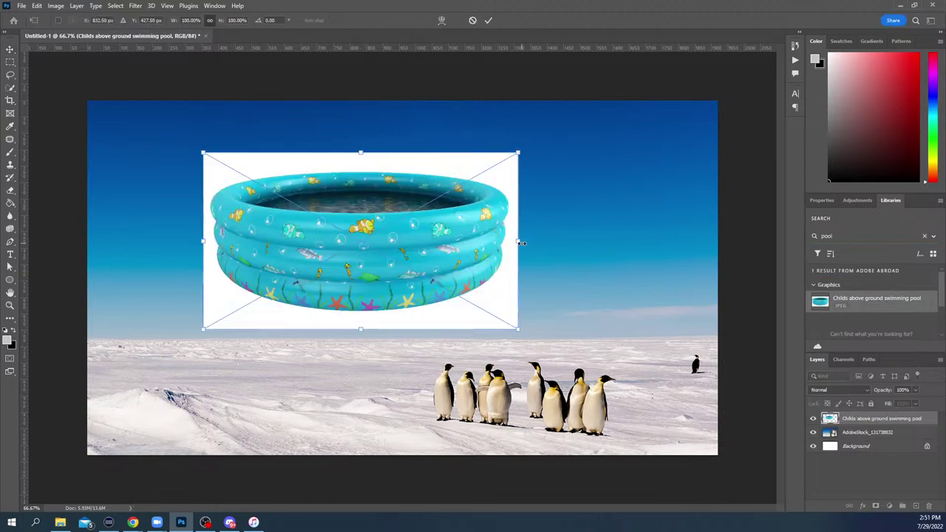
# Scale the placed pool image to about 83% and position it on the snow beside the penguins, near the canvas's lower-left corner
pyautogui.moveTo(452, 271); pyautogui.dragTo(349, 405)
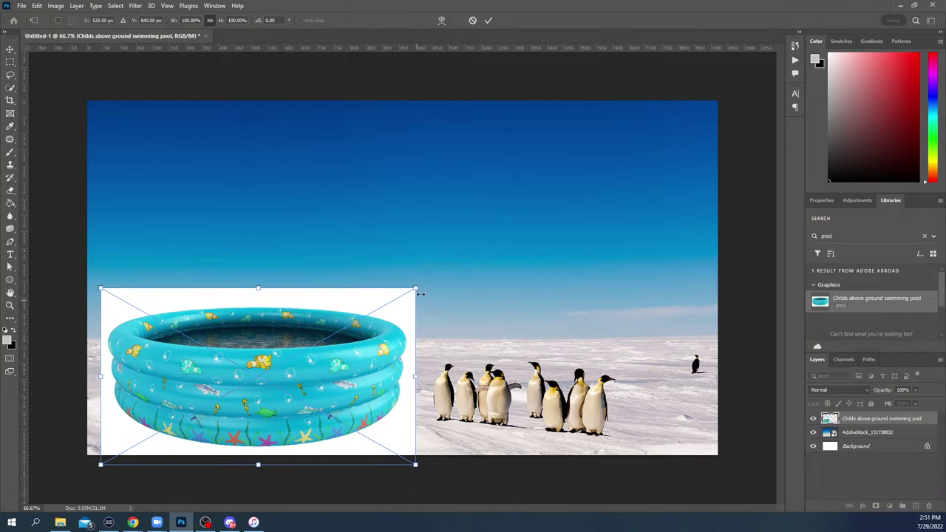
pyautogui.moveTo(418, 298); pyautogui.dragTo(364, 328)
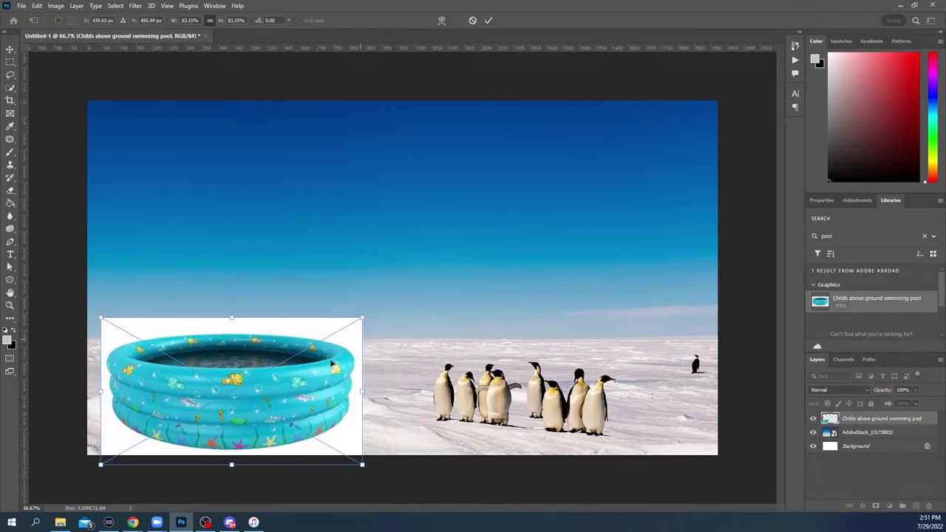
pyautogui.moveTo(302, 377); pyautogui.dragTo(329, 375)
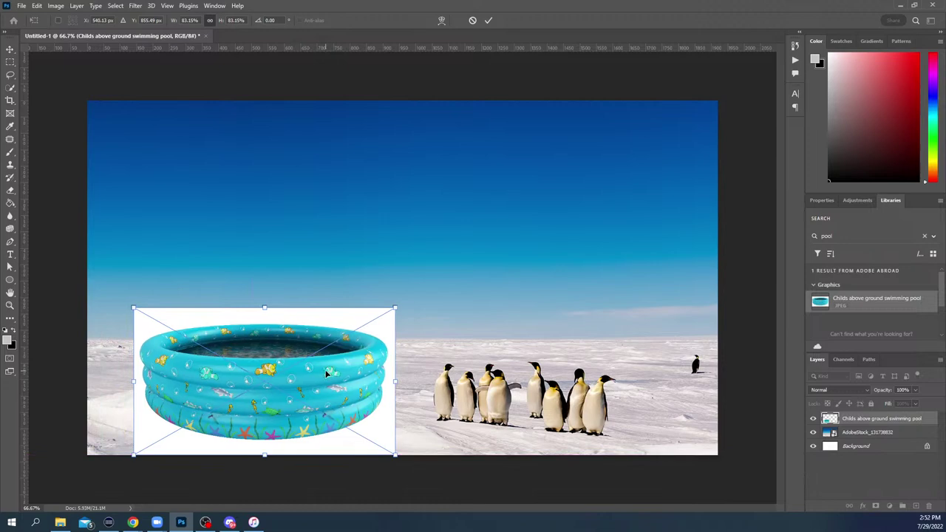
pyautogui.press('Return')
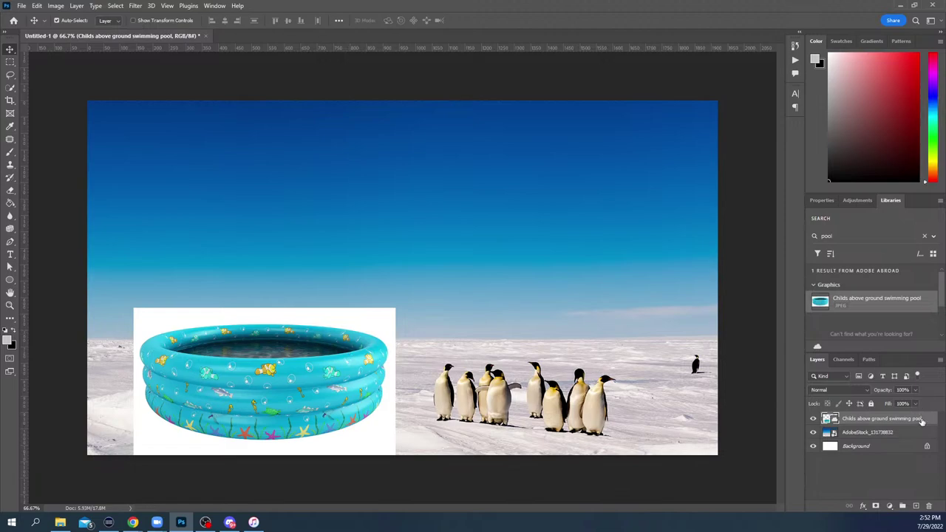
# Try masking out the white background around the pool with the Magic Wand and an inverted layer mask, and delete that mask
pyautogui.press('z')
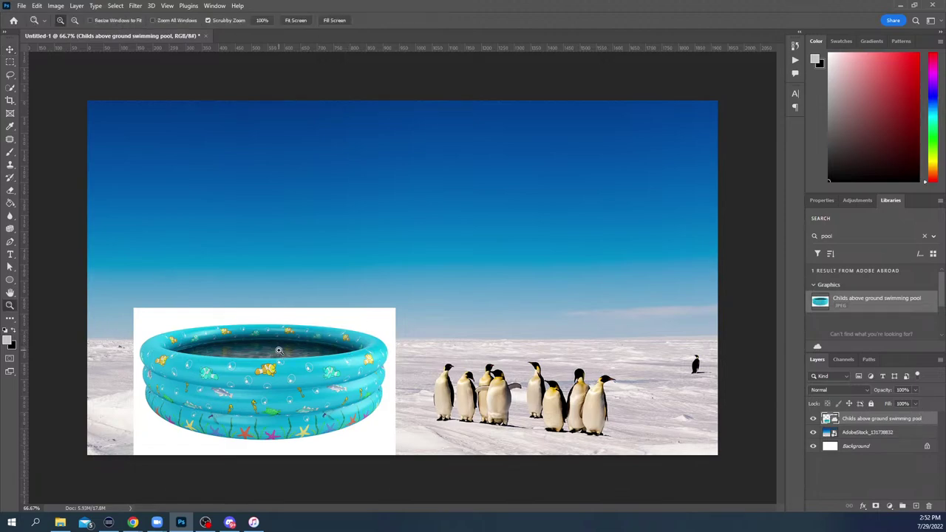
pyautogui.click(270, 355)
pyautogui.click(271, 355)
pyautogui.moveTo(306, 317); pyautogui.dragTo(416, 272)
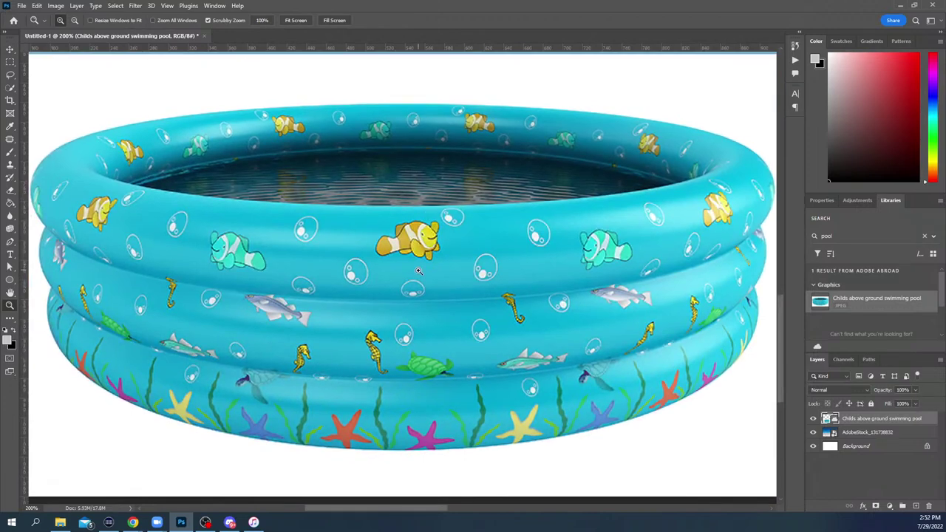
pyautogui.keyDown('alt'); pyautogui.click(414, 272); pyautogui.keyUp('alt')
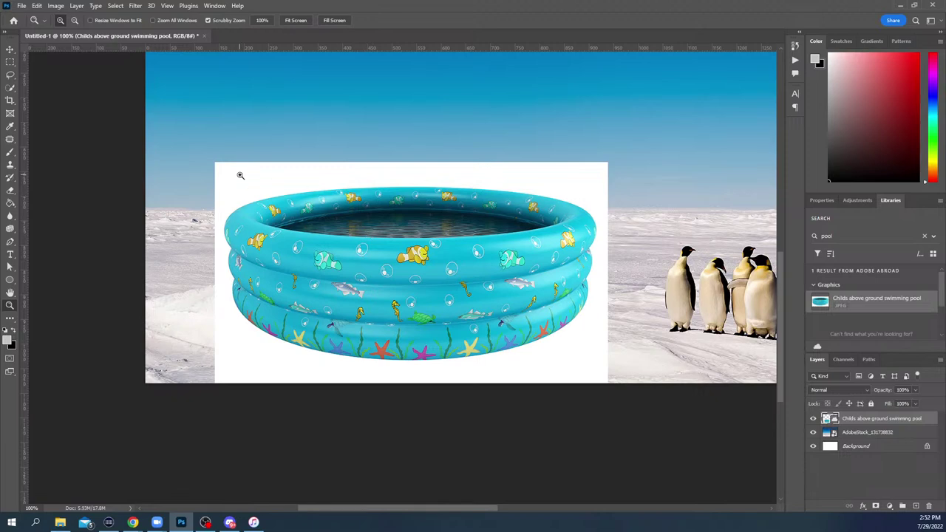
pyautogui.click(10, 89)
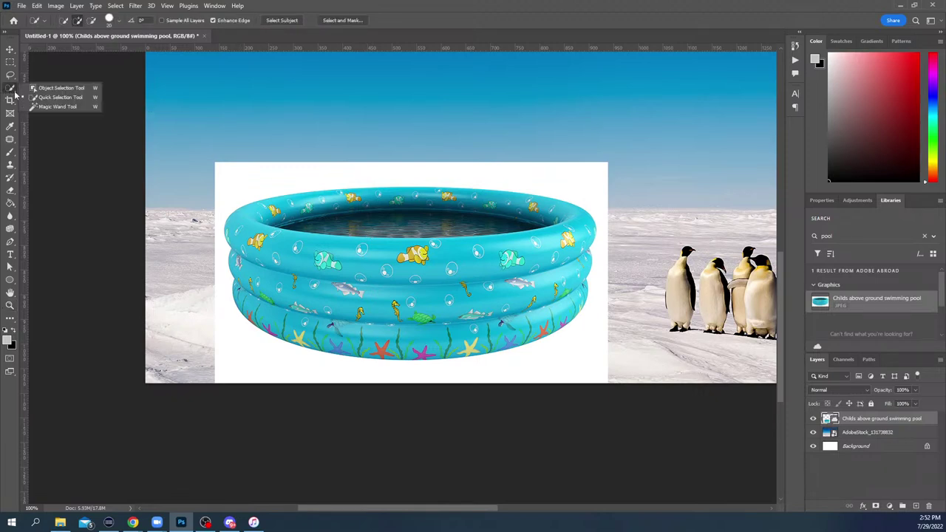
pyautogui.click(44, 106)
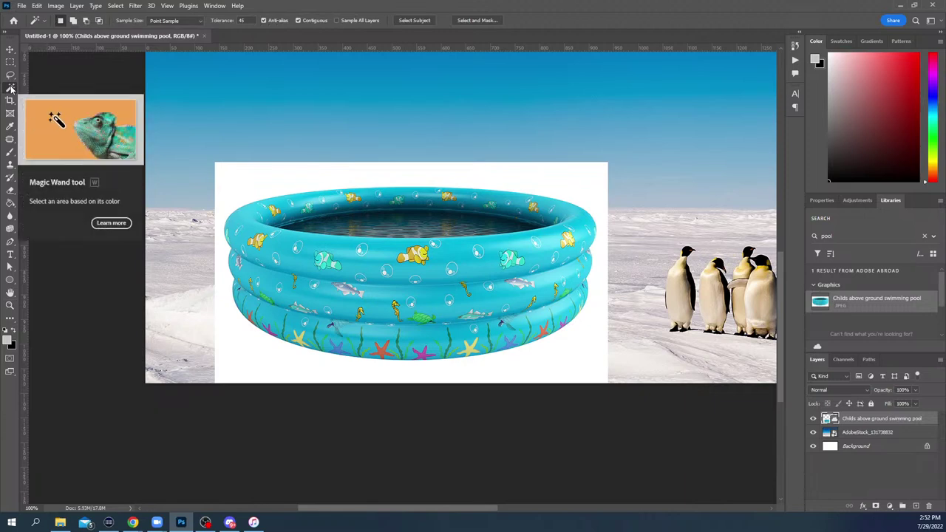
pyautogui.click(246, 185)
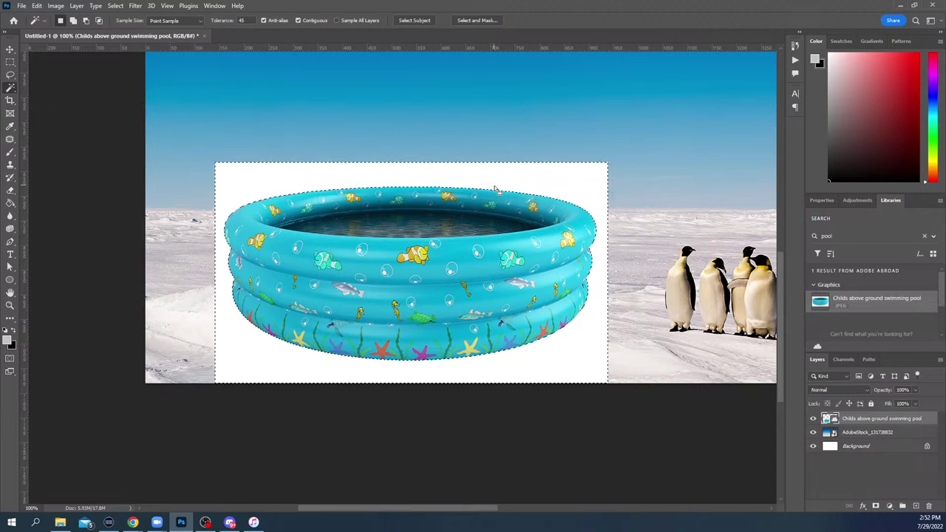
pyautogui.click(876, 506)
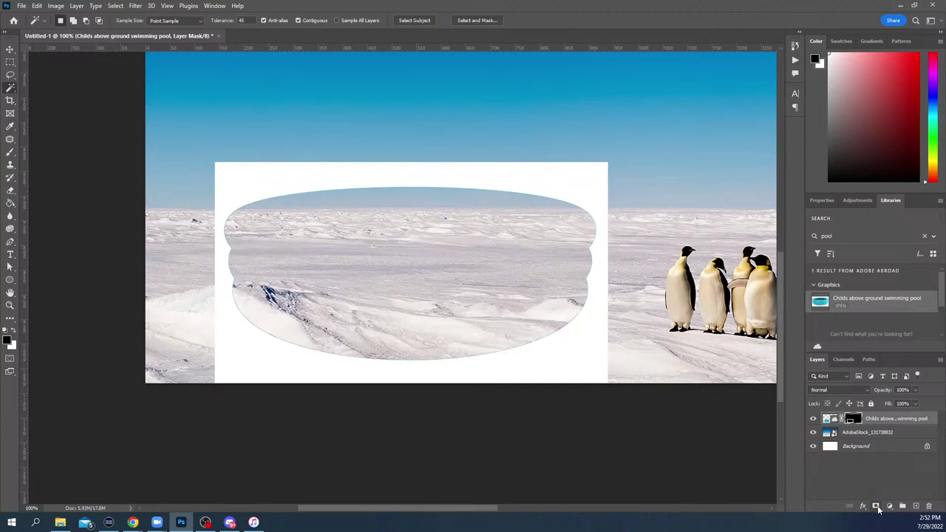
pyautogui.hotkey('ctrl', 'i')
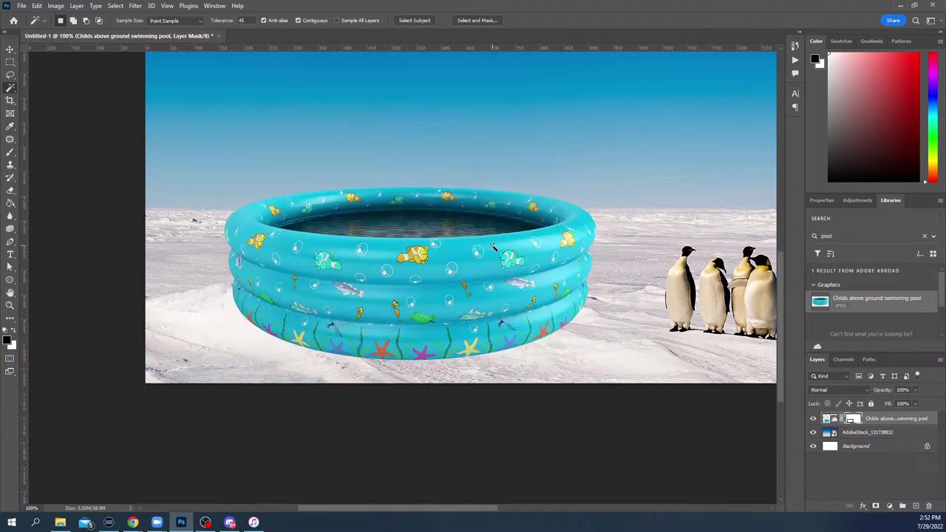
pyautogui.rightClick(847, 419)
pyautogui.click(868, 439)
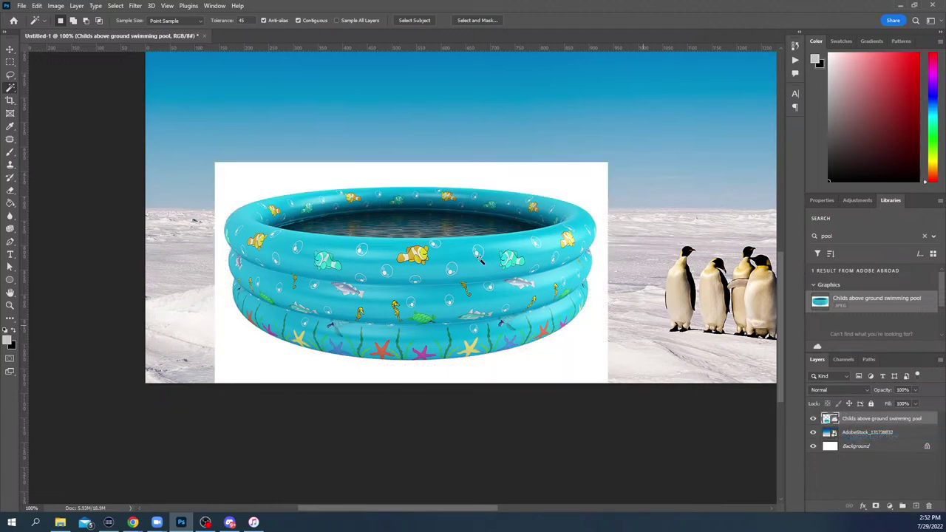
# Select the pool with the Object Selection tool and add a layer mask from that selection
pyautogui.click(11, 89)
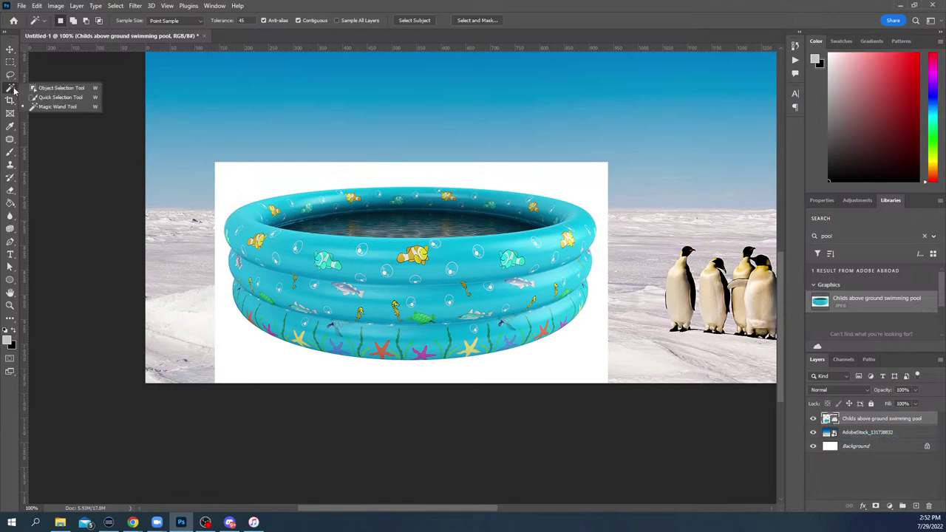
pyautogui.click(47, 91)
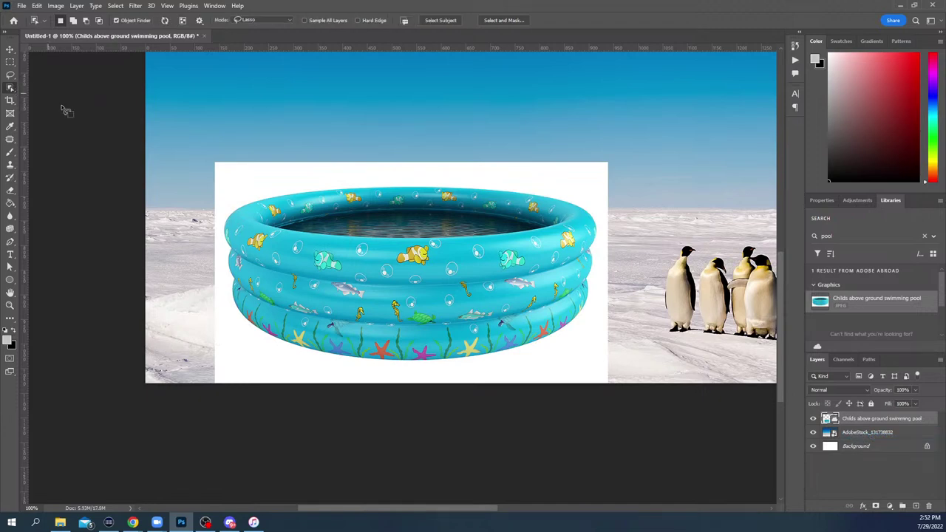
pyautogui.click(166, 22)
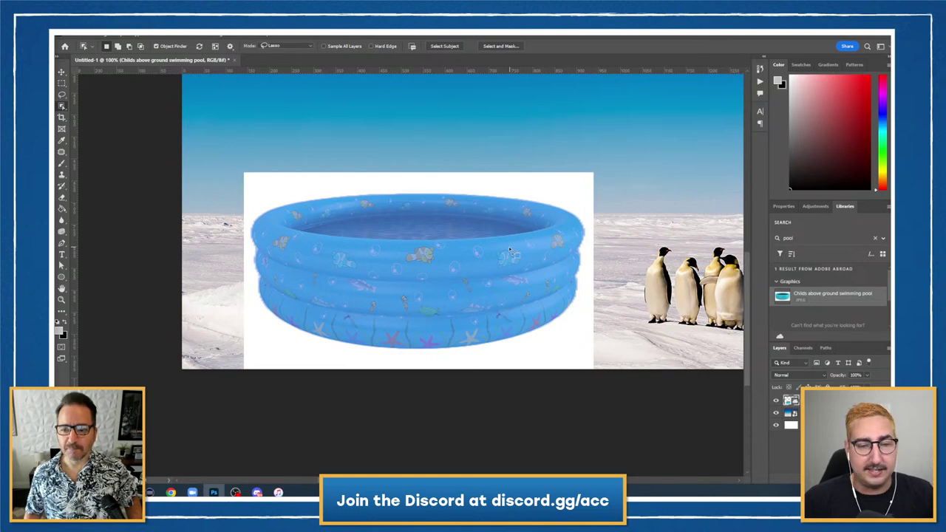
pyautogui.click(405, 253)
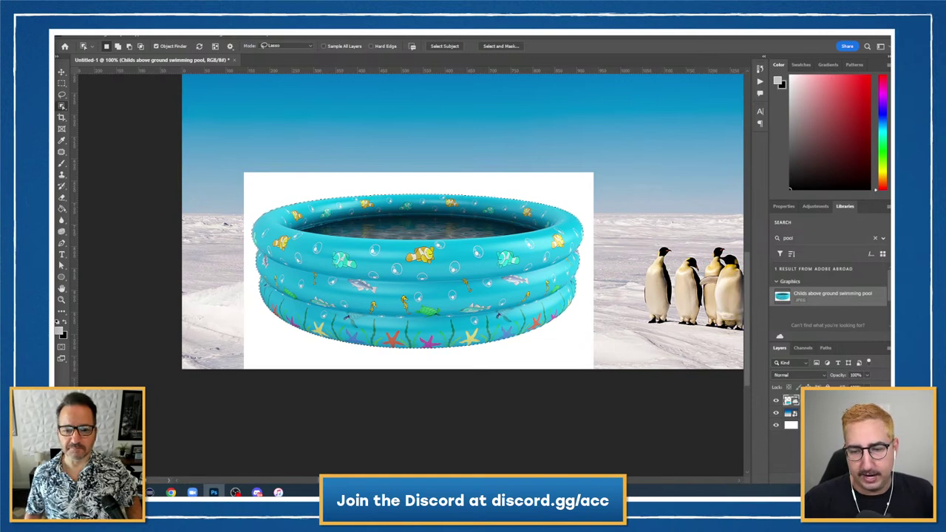
pyautogui.click(810, 473)
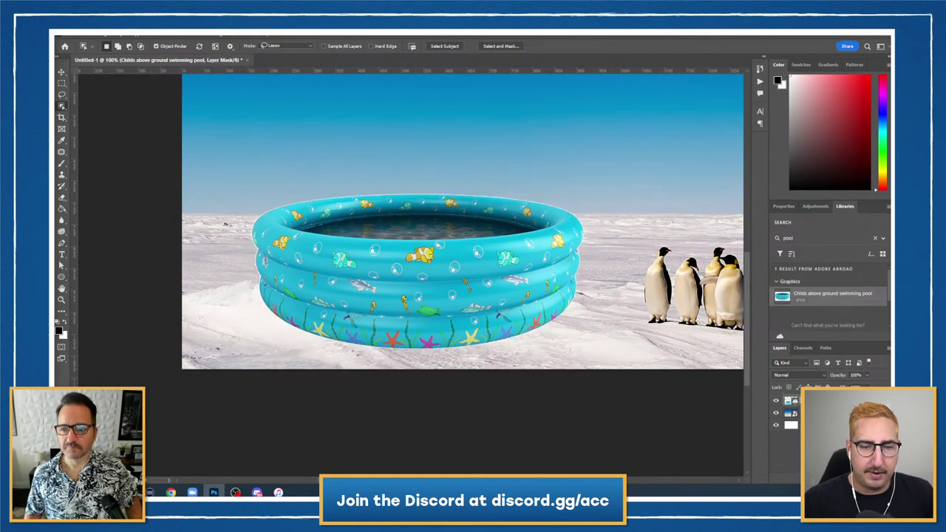
# Load the pool layer's mask as a selection and contract it by 2 pixels to exclude the white fringe
pyautogui.press('z')
pyautogui.click(549, 225)
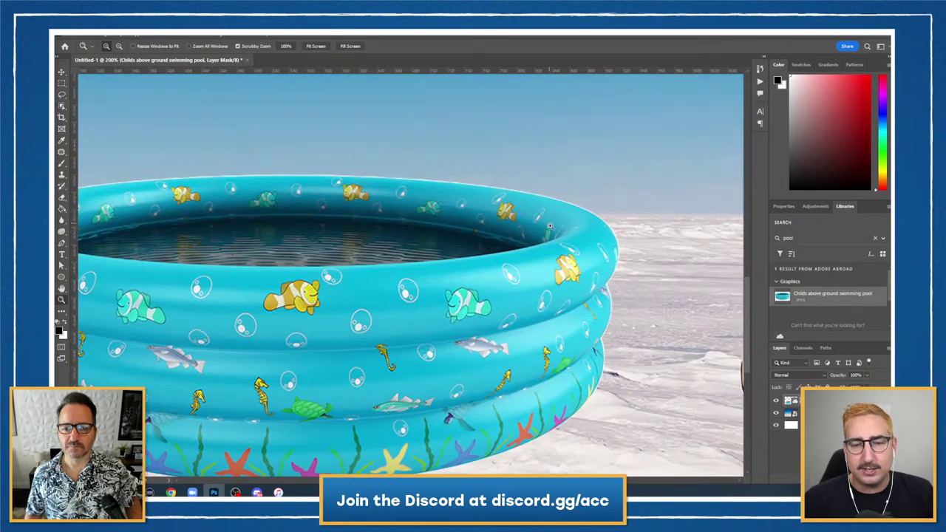
pyautogui.click(549, 225)
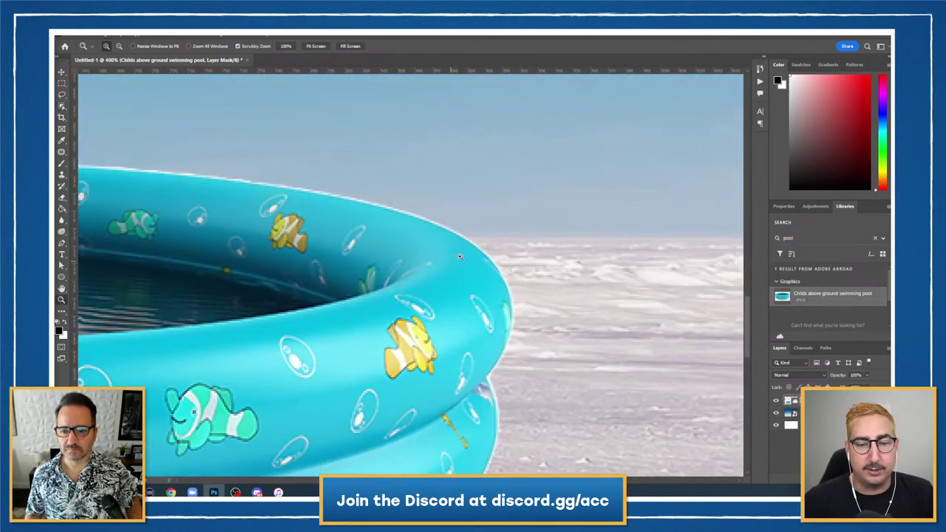
pyautogui.click(454, 257)
pyautogui.click(358, 193)
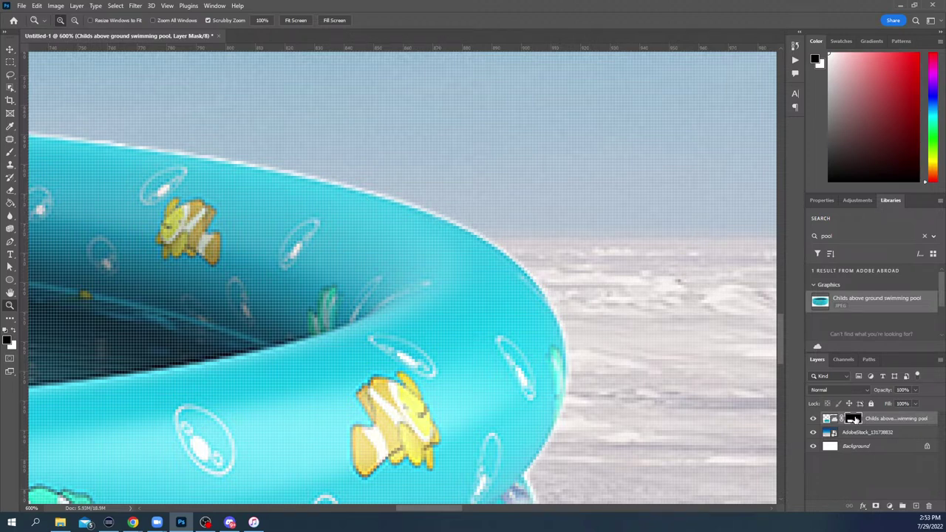
pyautogui.moveTo(852, 417); pyautogui.dragTo(854, 420)
pyautogui.keyDown('ctrl'); pyautogui.click(854, 420); pyautogui.keyUp('ctrl')
pyautogui.press('l')
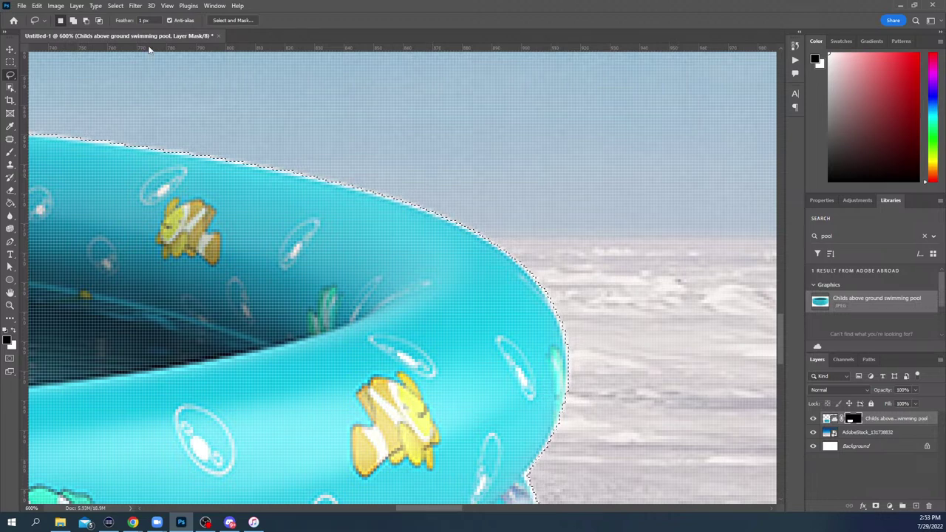
pyautogui.click(116, 6)
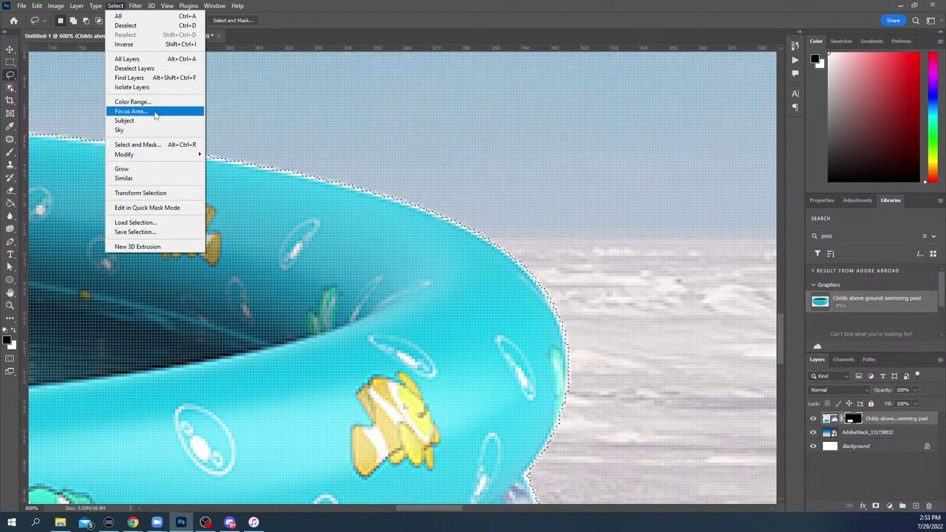
pyautogui.moveTo(162, 157)
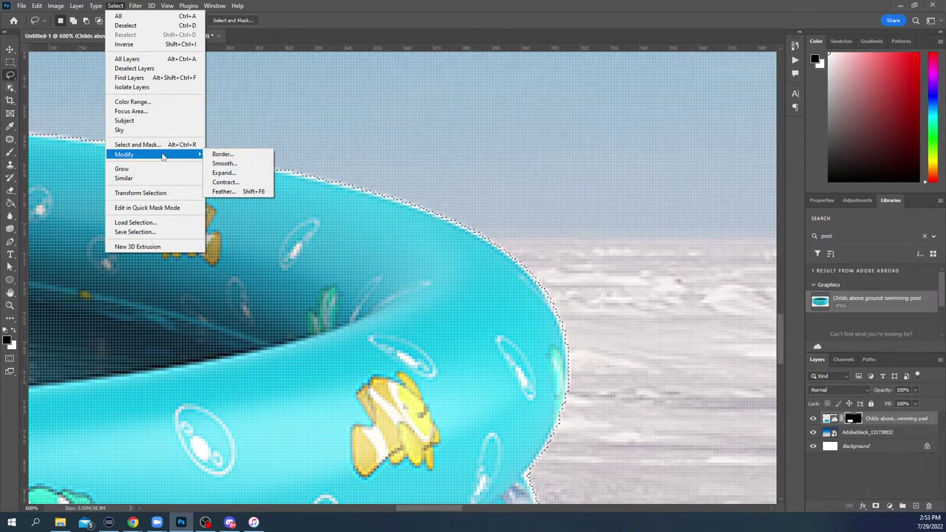
pyautogui.click(224, 182)
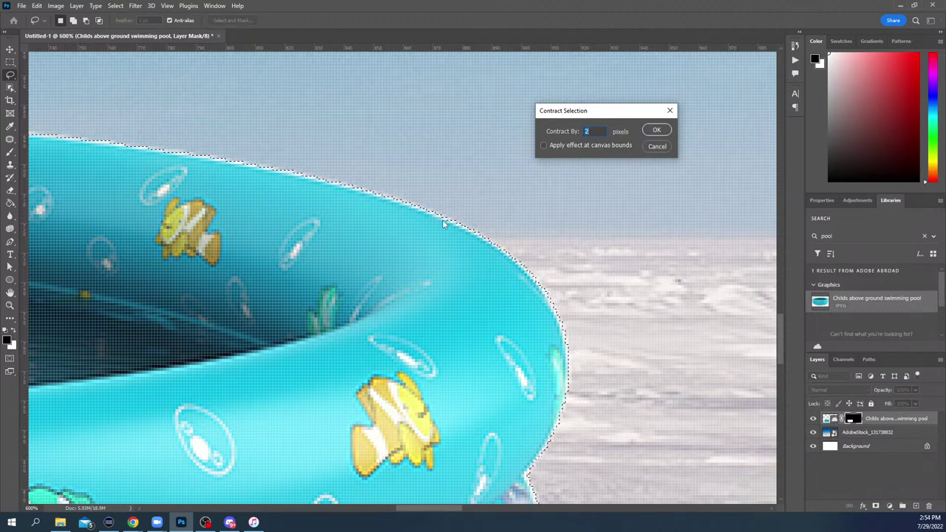
pyautogui.click(657, 131)
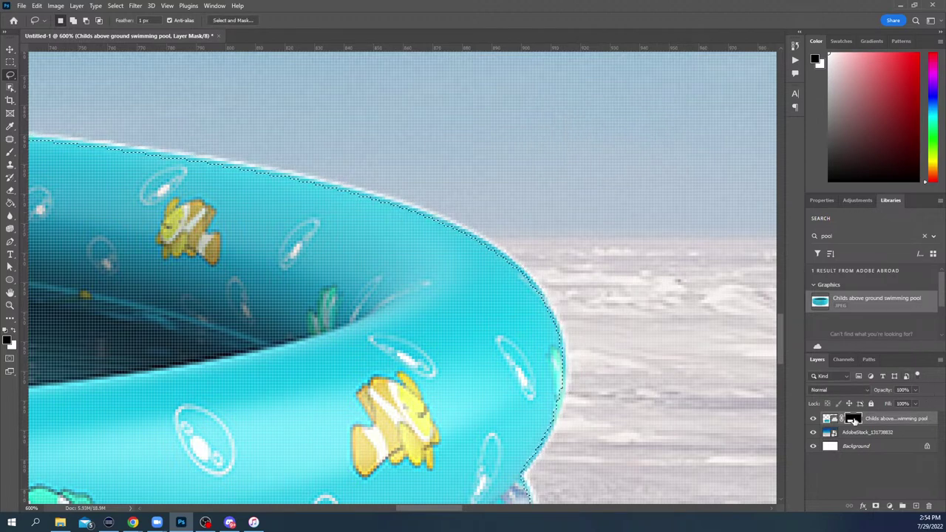
# Replace the pool layer's existing mask with a new one made from the contracted selection
pyautogui.rightClick(853, 419)
pyautogui.click(874, 438)
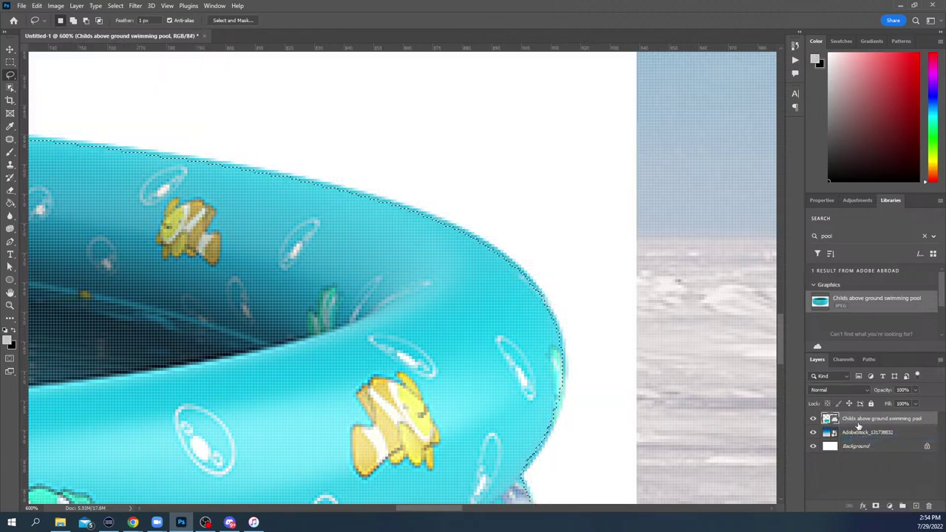
pyautogui.click(877, 507)
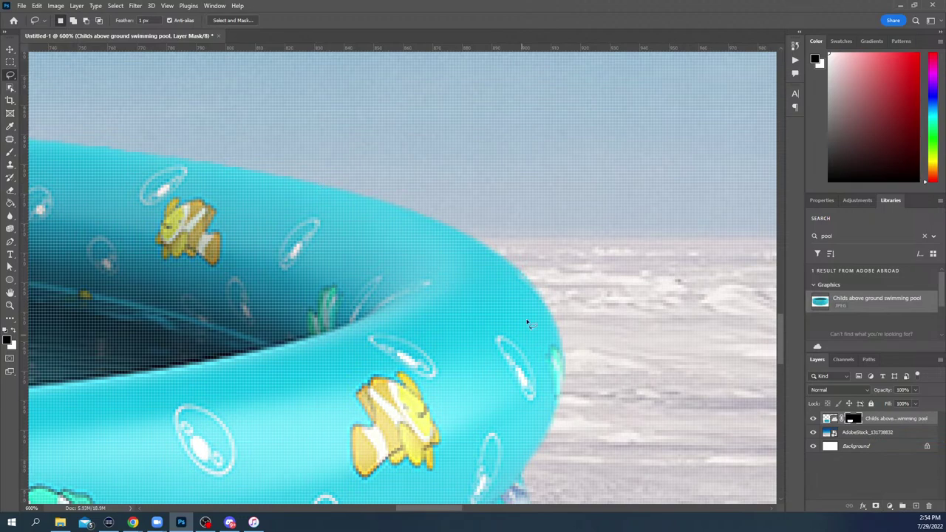
# Transform the masked pool to about 86% of its size and reposition it on the snow beside the penguins
pyautogui.press('z')
pyautogui.moveTo(517, 431)
pyautogui.mouseDown()
pyautogui.moveTo(355, 289)
pyautogui.moveTo(312, 297)
pyautogui.mouseUp()
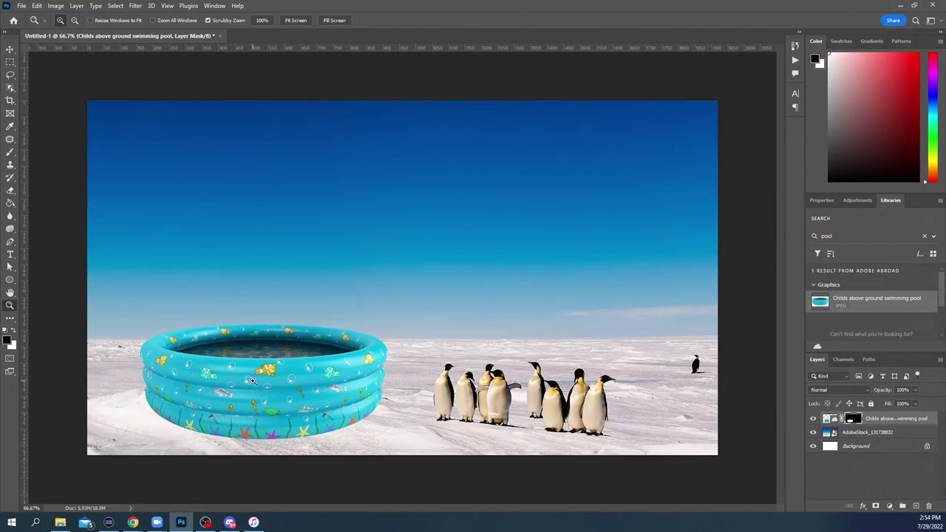
pyautogui.press('v')
pyautogui.moveTo(280, 375); pyautogui.dragTo(301, 384)
pyautogui.hotkey('ctrl', 't')
pyautogui.moveTo(410, 313); pyautogui.dragTo(379, 337)
pyautogui.moveTo(309, 386); pyautogui.dragTo(322, 381)
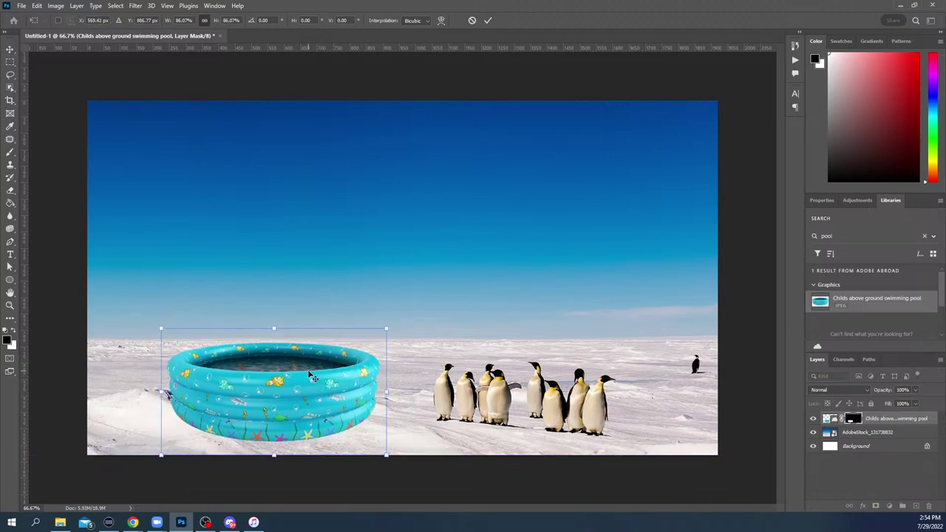
pyautogui.press('Return')
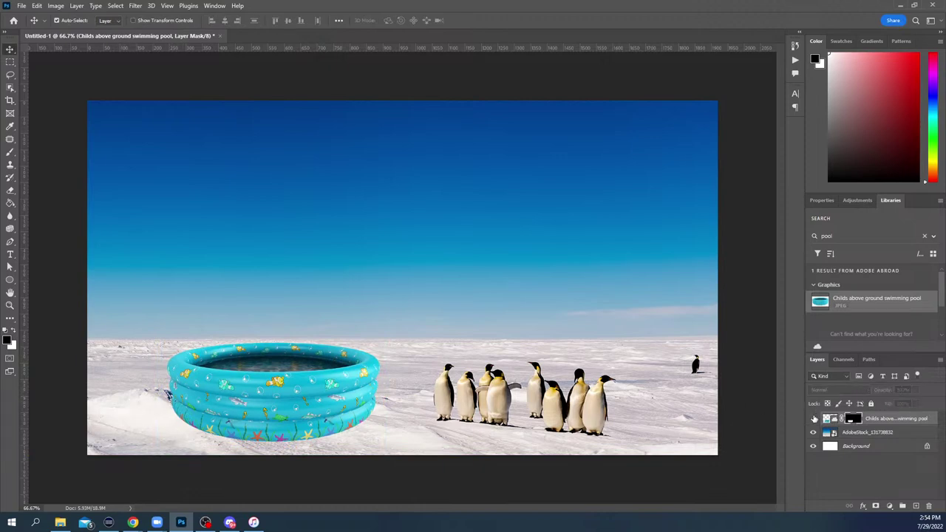
# Hide the pool layer and rasterize the AdobeStock_131738832 penguin layer
pyautogui.click(814, 419)
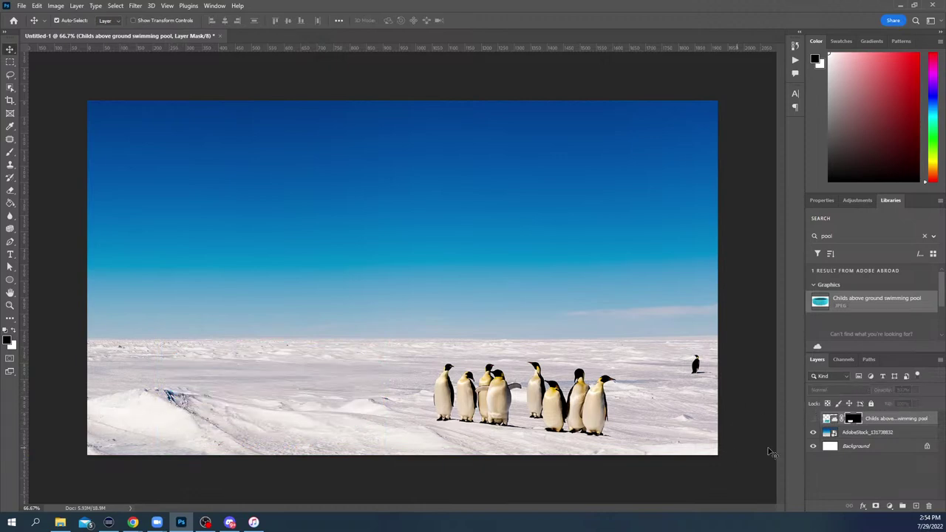
pyautogui.click(858, 433)
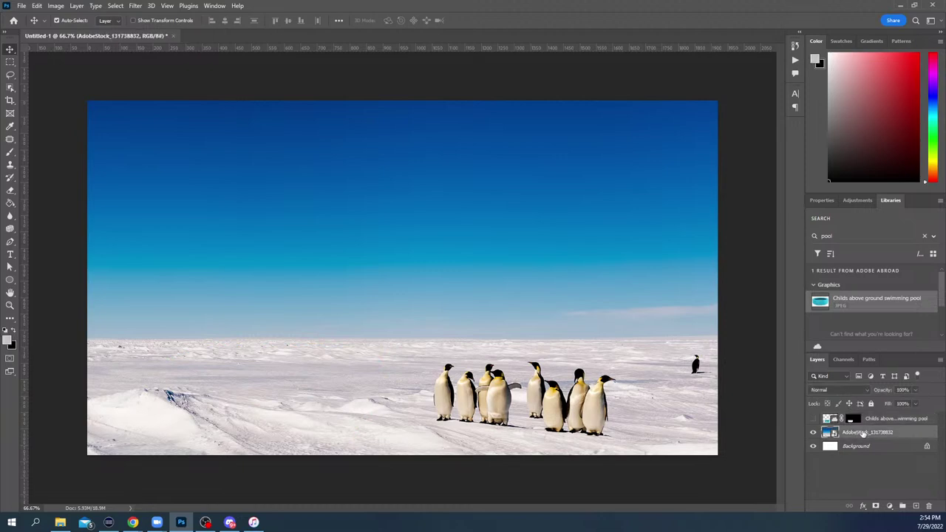
pyautogui.rightClick(905, 436)
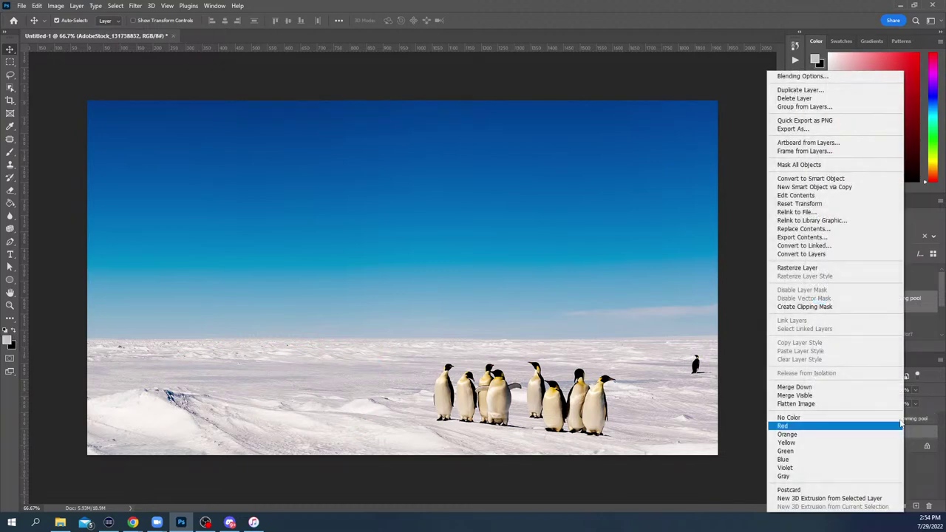
pyautogui.click(816, 270)
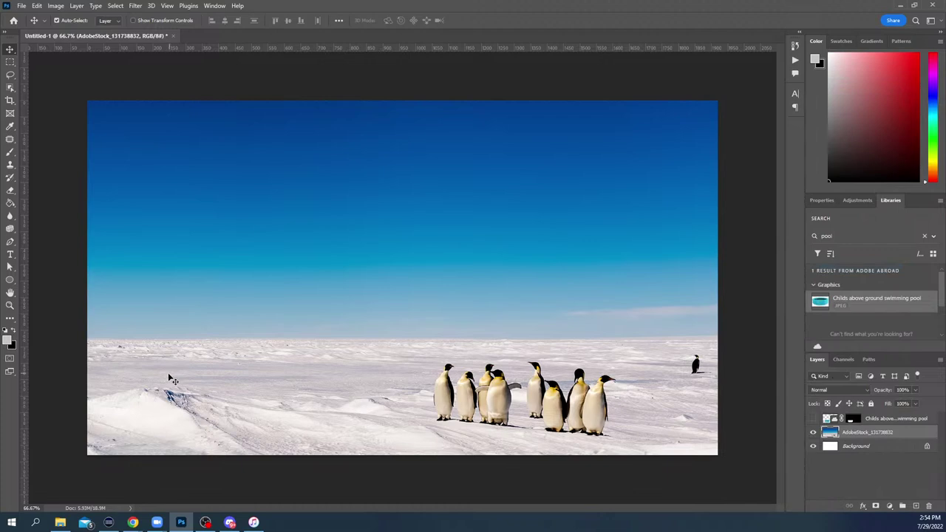
# Remove the large snow mound in the scene's lower-left foreground with a rectangular selection and a Content-Aware fill, leaving nothing selected
pyautogui.press('m')
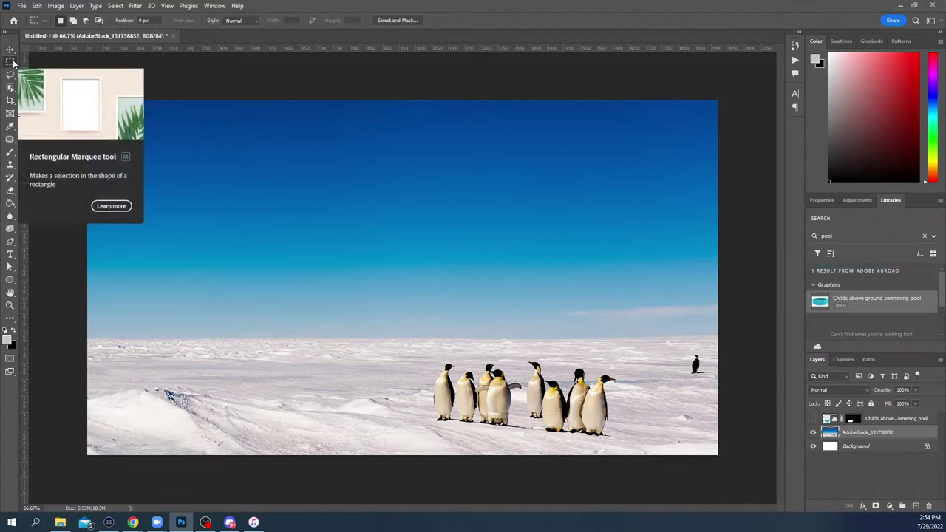
pyautogui.moveTo(87, 383); pyautogui.dragTo(247, 446)
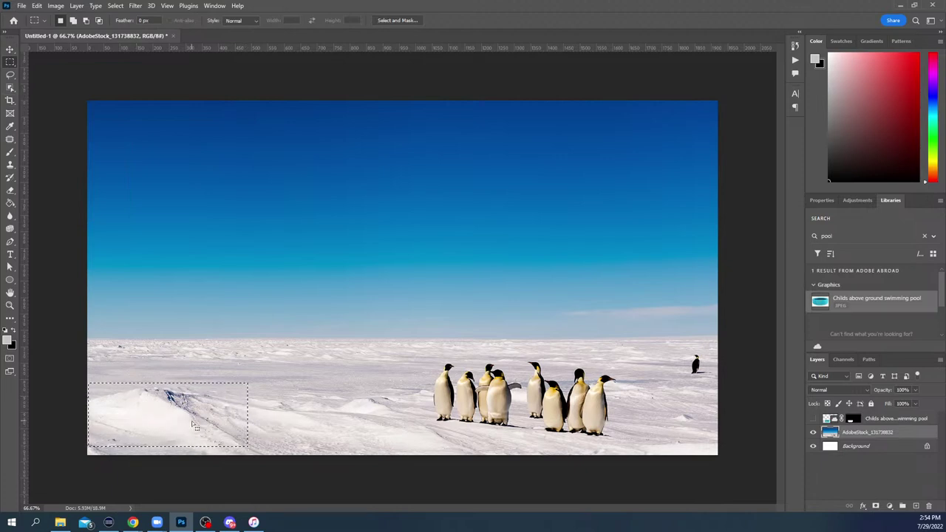
pyautogui.rightClick(185, 420)
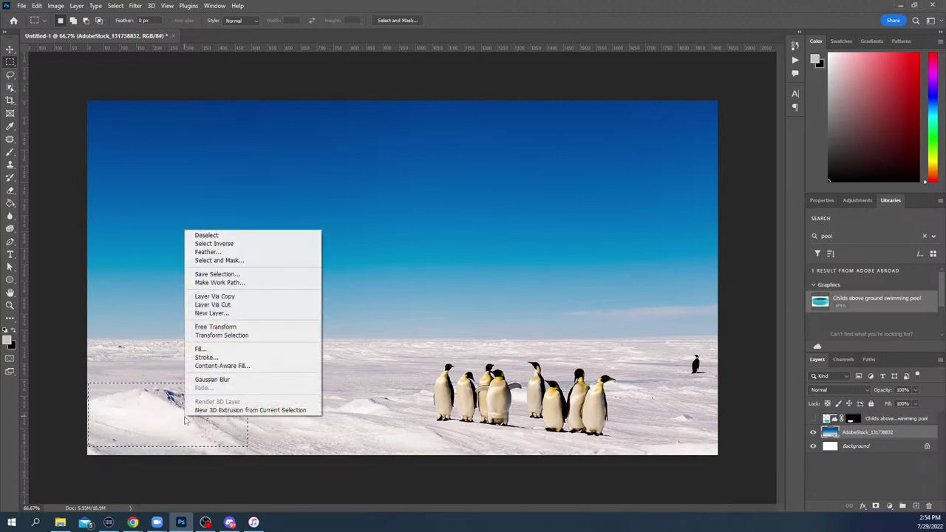
pyautogui.click(216, 349)
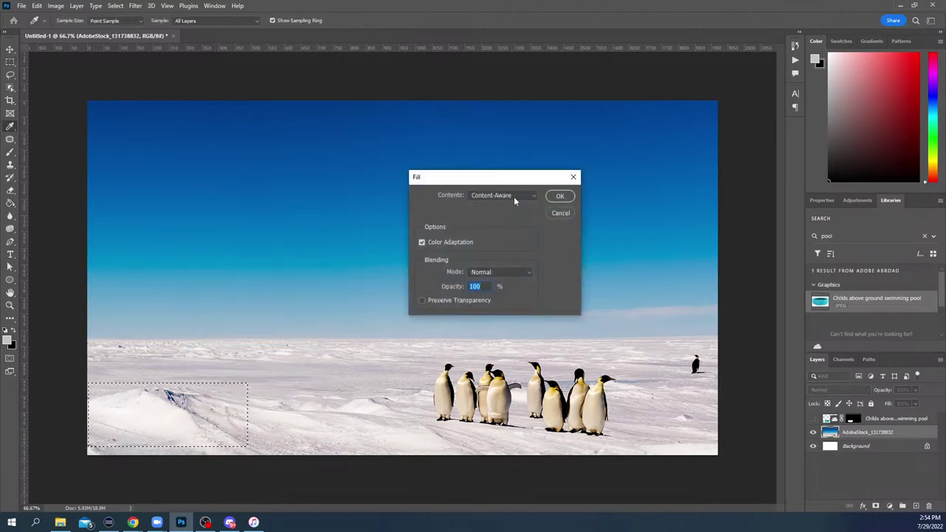
pyautogui.click(567, 197)
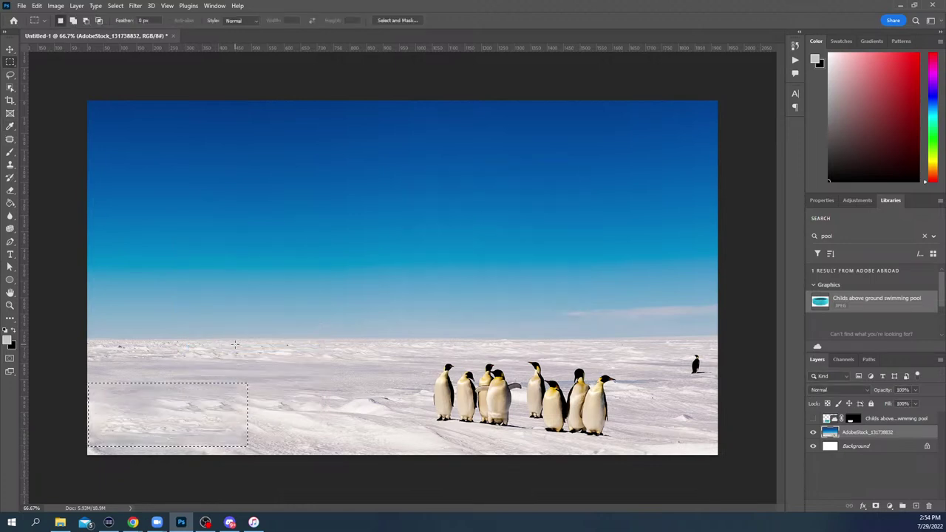
pyautogui.hotkey('ctrl', 'd')
# Content-Aware fill the small snow mound just left of the penguin group
pyautogui.moveTo(398, 390); pyautogui.dragTo(316, 423)
pyautogui.rightClick(343, 405)
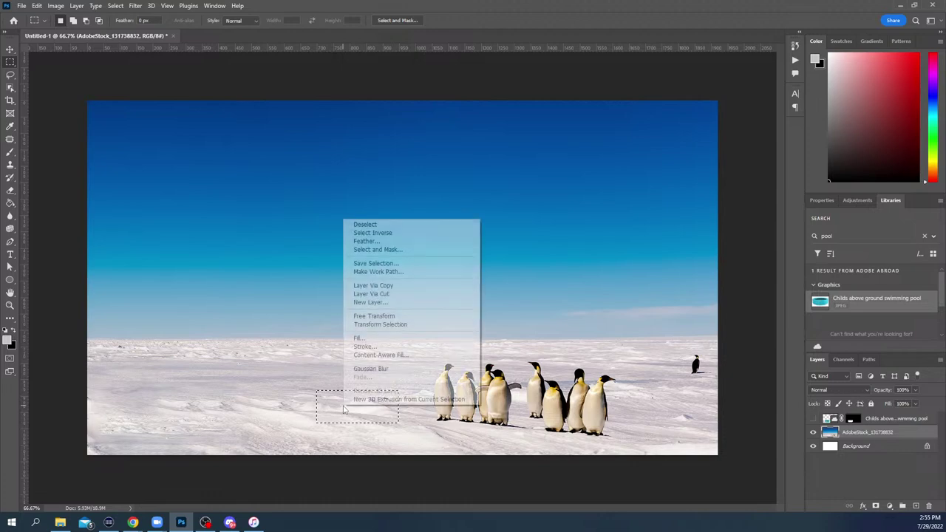
pyautogui.click(364, 347)
pyautogui.press('Return')
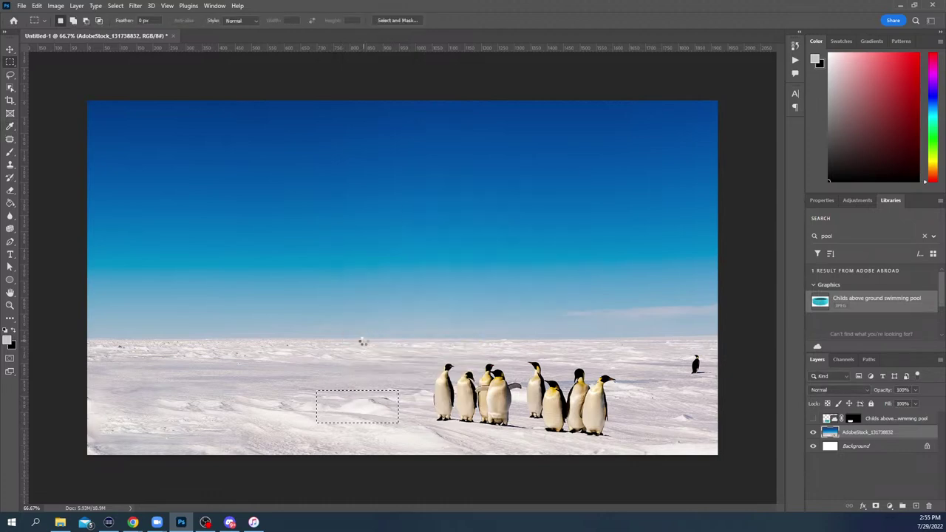
# Content-Aware fill the two remaining stretches of repeated ridges across the left foreground snow and clear the selection
pyautogui.moveTo(338, 389); pyautogui.dragTo(248, 415)
pyautogui.rightClick(276, 403)
pyautogui.click(302, 337)
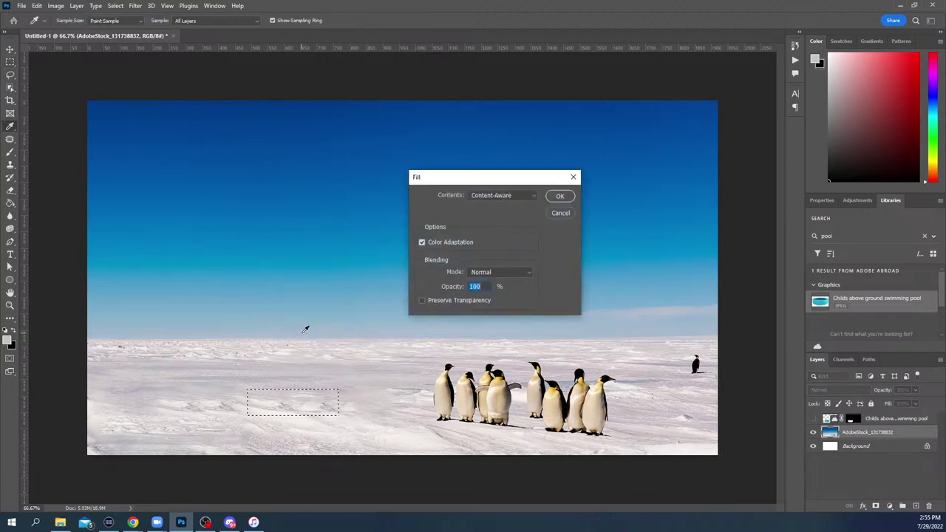
pyautogui.press('Return')
pyautogui.moveTo(271, 389); pyautogui.dragTo(154, 420)
pyautogui.rightClick(198, 403)
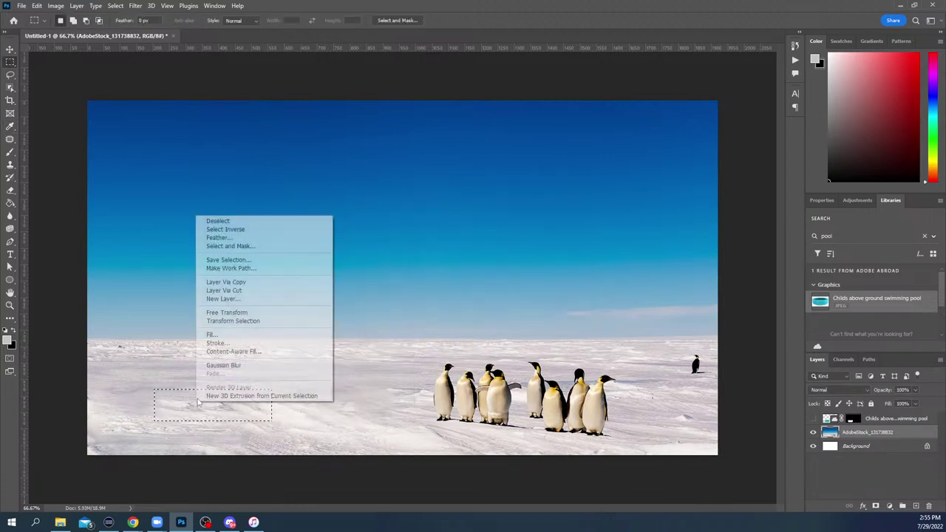
pyautogui.click(214, 334)
pyautogui.press('Return')
pyautogui.hotkey('ctrl', 'd')
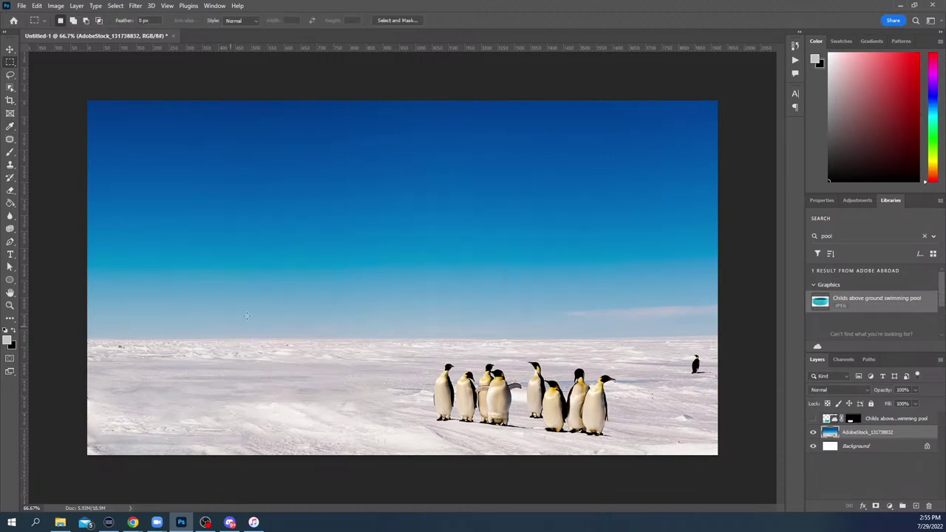
# Show the pool layer again, shift the pool slightly up and left, and scale it down a little on the snow
pyautogui.click(813, 419)
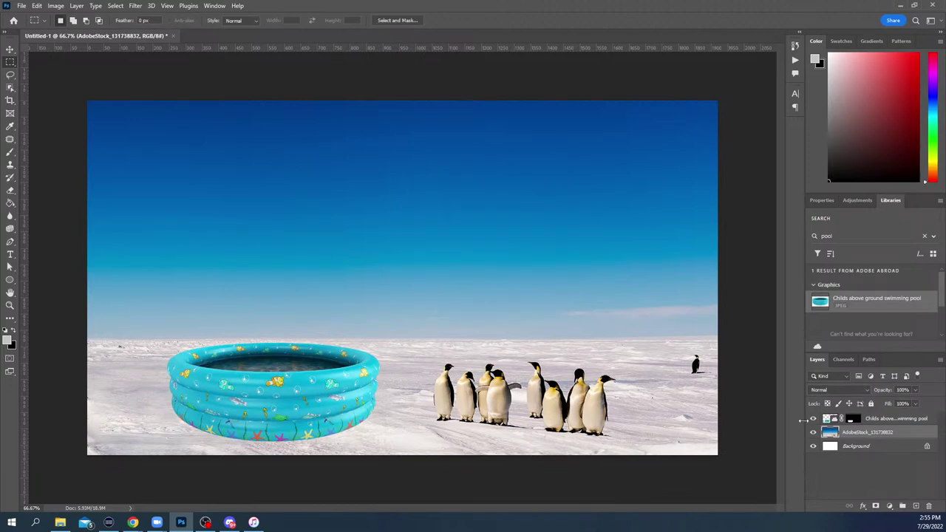
pyautogui.click(905, 421)
pyautogui.press('v')
pyautogui.moveTo(323, 402); pyautogui.dragTo(313, 391)
pyautogui.hotkey('ctrl', 't')
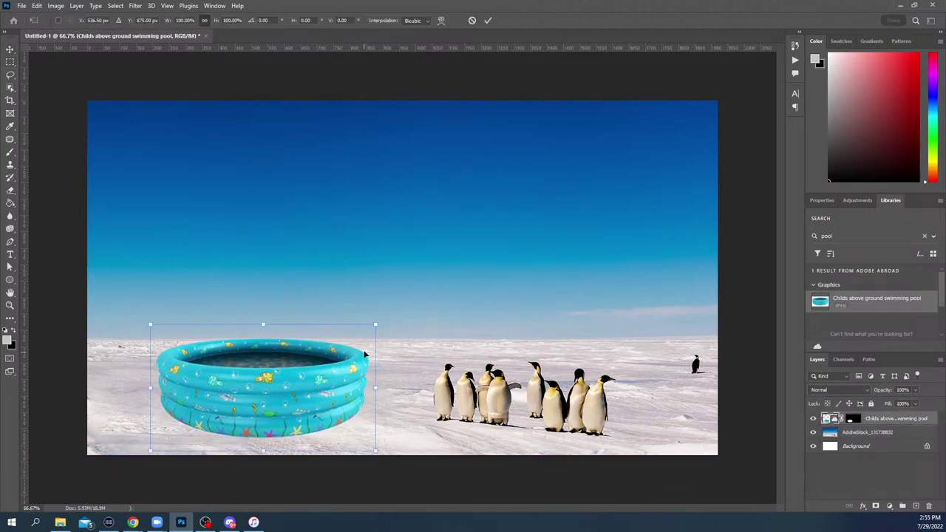
pyautogui.moveTo(376, 325); pyautogui.dragTo(350, 336)
pyautogui.moveTo(307, 390); pyautogui.dragTo(309, 387)
pyautogui.press('Return')
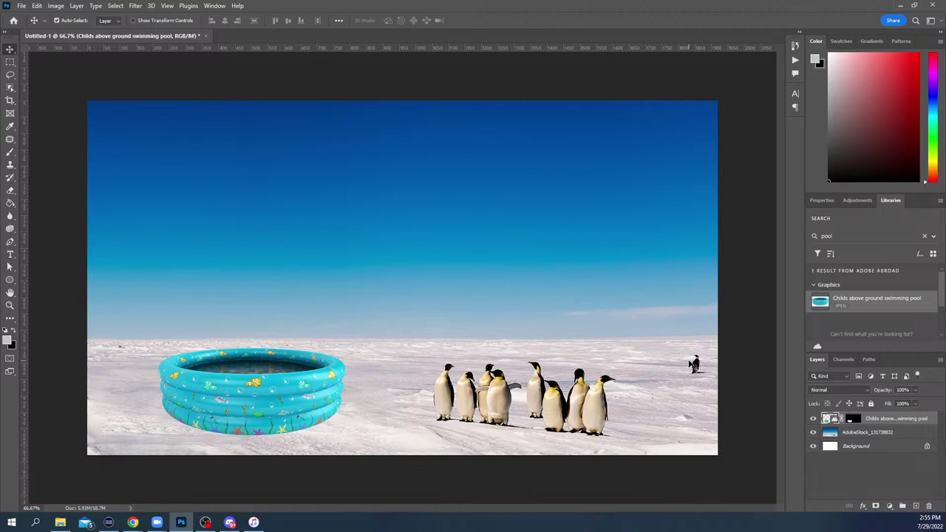
# On the AdobeStock_131738832 layer, select the lone distant penguin with its shadow using Object Selection and copy it to a new layer
pyautogui.press('z')
pyautogui.moveTo(696, 365); pyautogui.dragTo(429, 285)
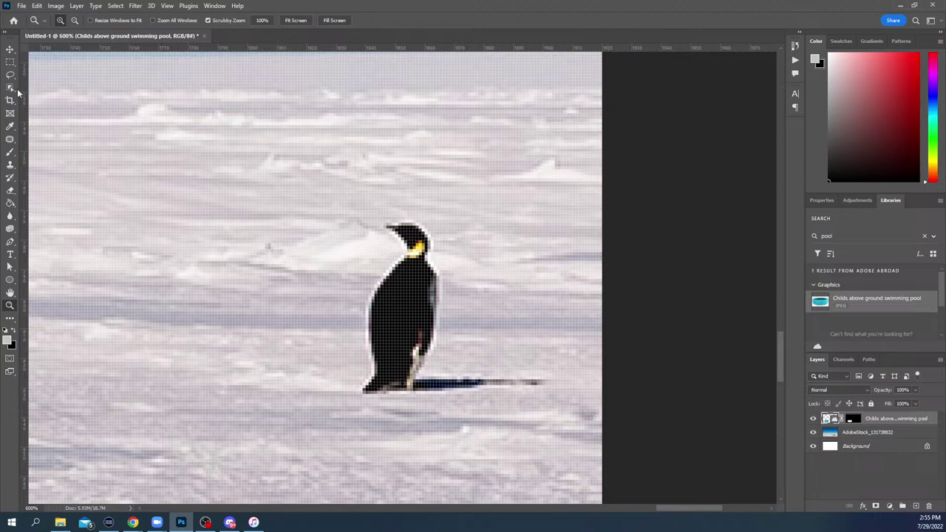
pyautogui.click(876, 435)
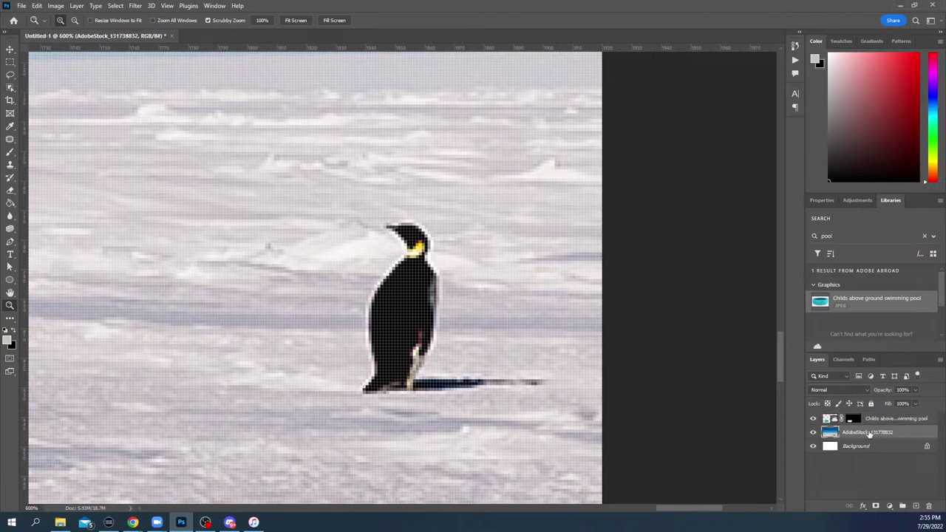
pyautogui.click(11, 89)
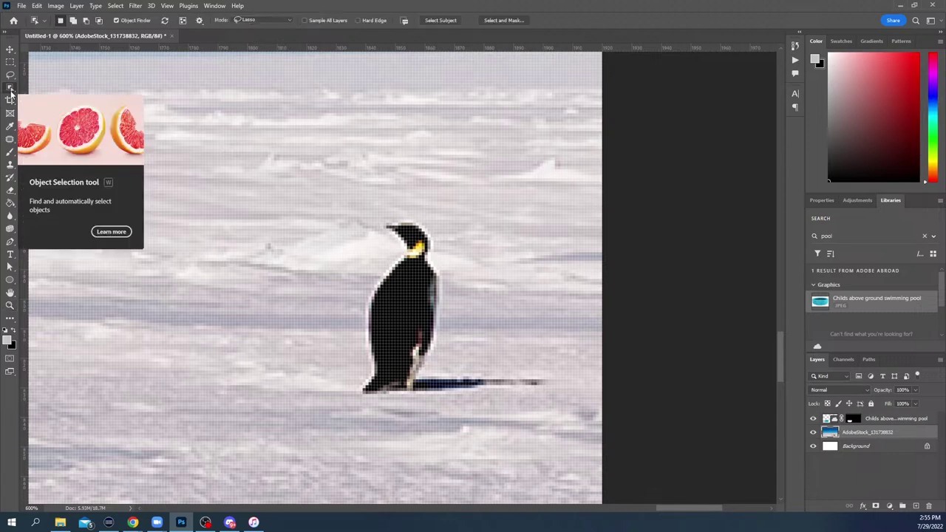
pyautogui.press('z')
pyautogui.keyDown('alt'); pyautogui.click(355, 290); pyautogui.keyUp('alt')
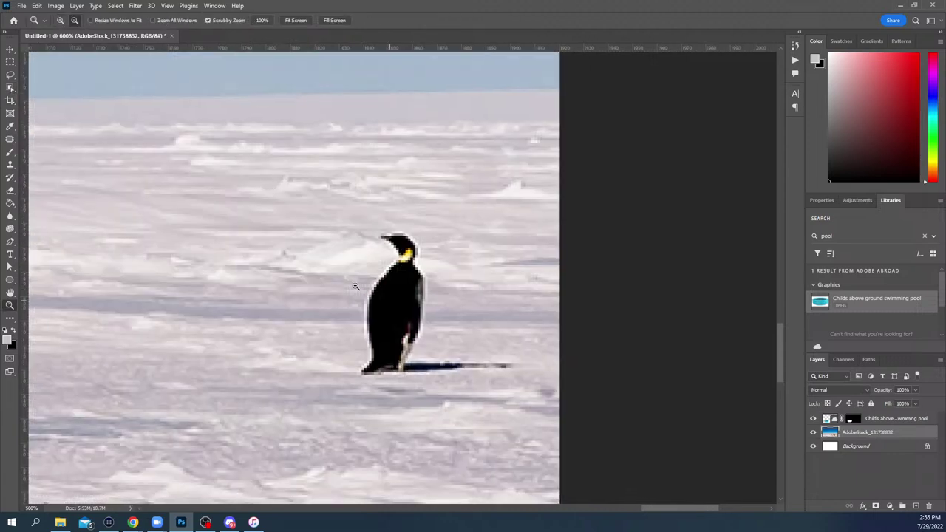
pyautogui.keyDown('alt'); pyautogui.click(350, 295); pyautogui.keyUp('alt')
pyautogui.keyDown('alt'); pyautogui.click(344, 303); pyautogui.keyUp('alt')
pyautogui.keyDown('alt'); pyautogui.click(343, 305); pyautogui.keyUp('alt')
pyautogui.keyDown('alt'); pyautogui.click(271, 339); pyautogui.keyUp('alt')
pyautogui.moveTo(271, 338); pyautogui.dragTo(444, 313)
pyautogui.keyDown('alt'); pyautogui.click(417, 322); pyautogui.keyUp('alt')
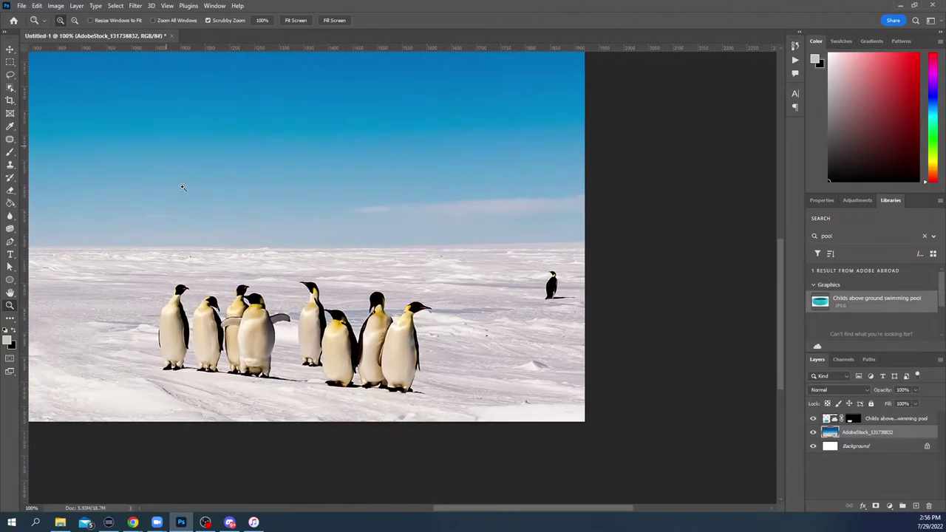
pyautogui.click(10, 87)
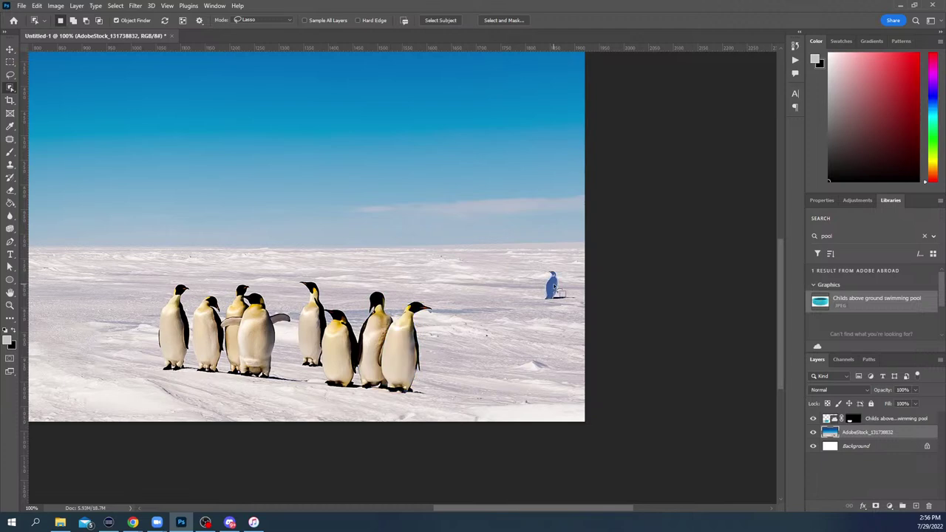
pyautogui.press('z')
pyautogui.moveTo(554, 289); pyautogui.dragTo(478, 288)
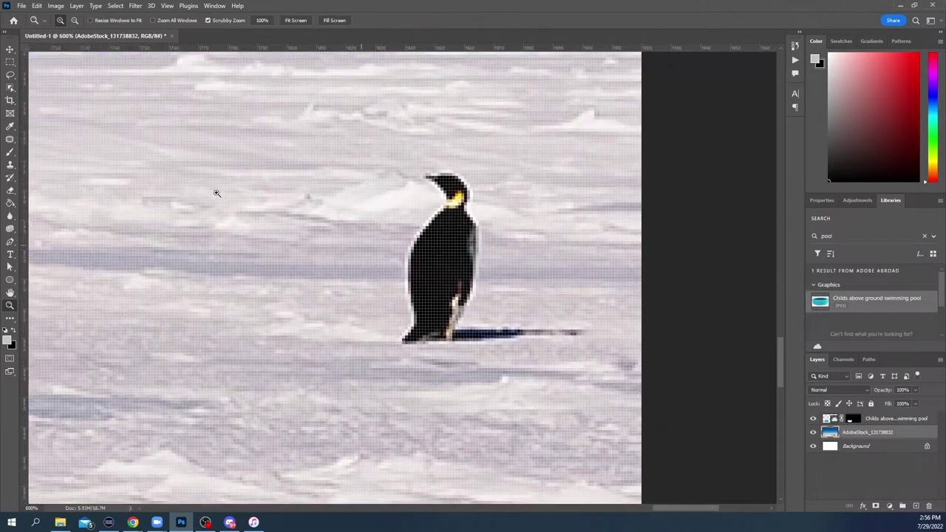
pyautogui.click(11, 88)
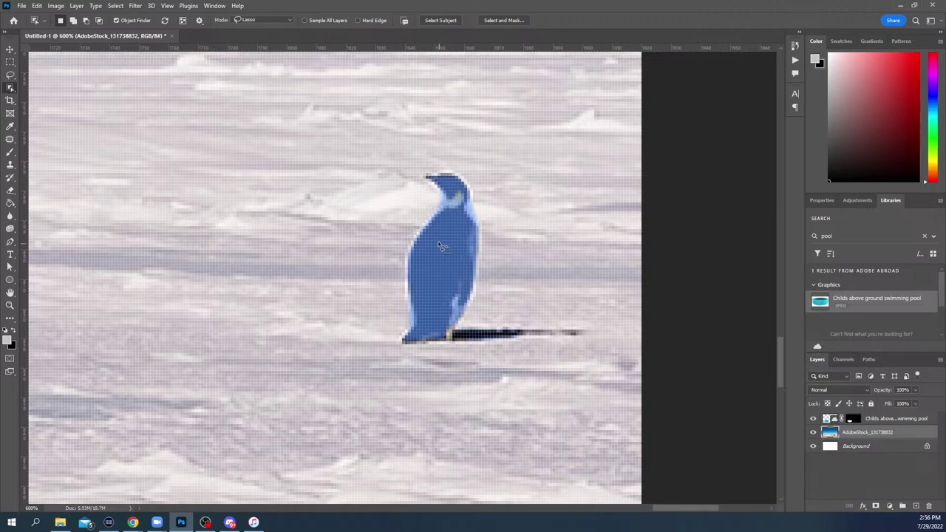
pyautogui.moveTo(417, 165)
pyautogui.mouseDown()
pyautogui.moveTo(427, 207)
pyautogui.moveTo(394, 283)
pyautogui.moveTo(394, 346)
pyautogui.moveTo(603, 343)
pyautogui.moveTo(480, 325)
pyautogui.moveTo(494, 268)
pyautogui.moveTo(481, 190)
pyautogui.moveTo(451, 161)
pyautogui.moveTo(418, 165)
pyautogui.mouseUp()
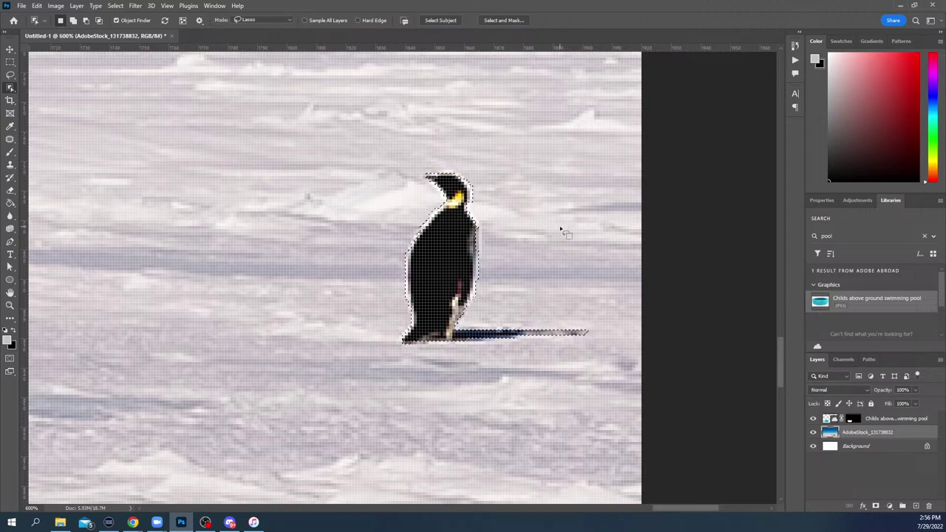
pyautogui.hotkey('ctrl', 'j')
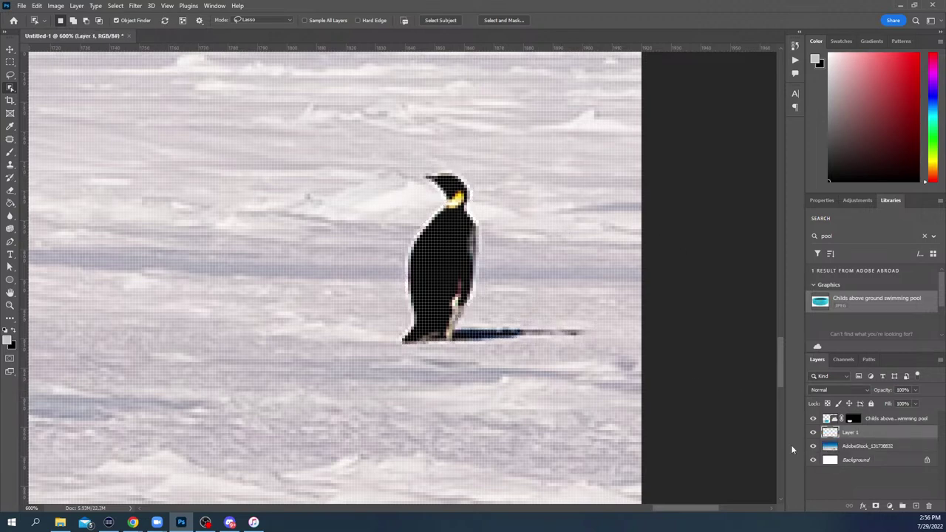
# Move the copied penguin to the right of the original and scale it to about 73.5% beside it
pyautogui.press('v')
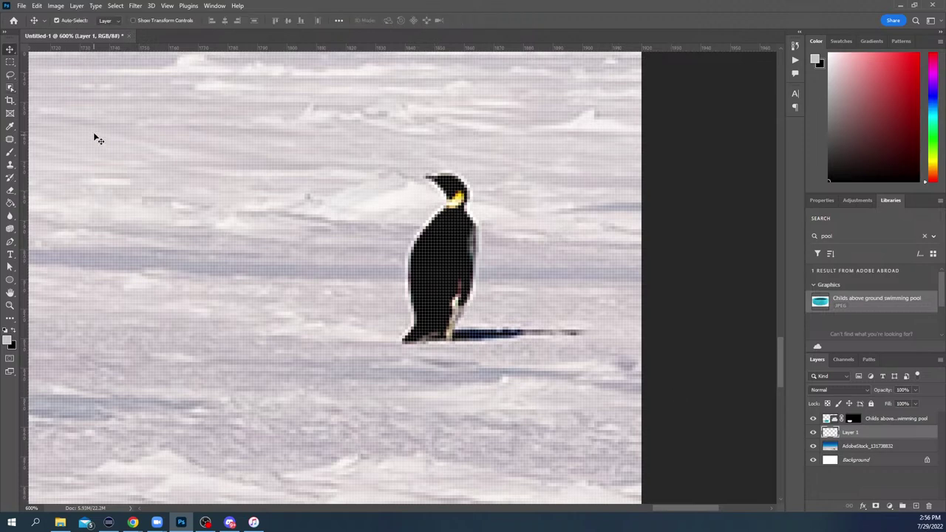
pyautogui.moveTo(453, 266); pyautogui.dragTo(540, 237)
pyautogui.hotkey('ctrl', 't')
pyautogui.moveTo(485, 141); pyautogui.dragTo(540, 187)
pyautogui.moveTo(581, 244); pyautogui.dragTo(532, 248)
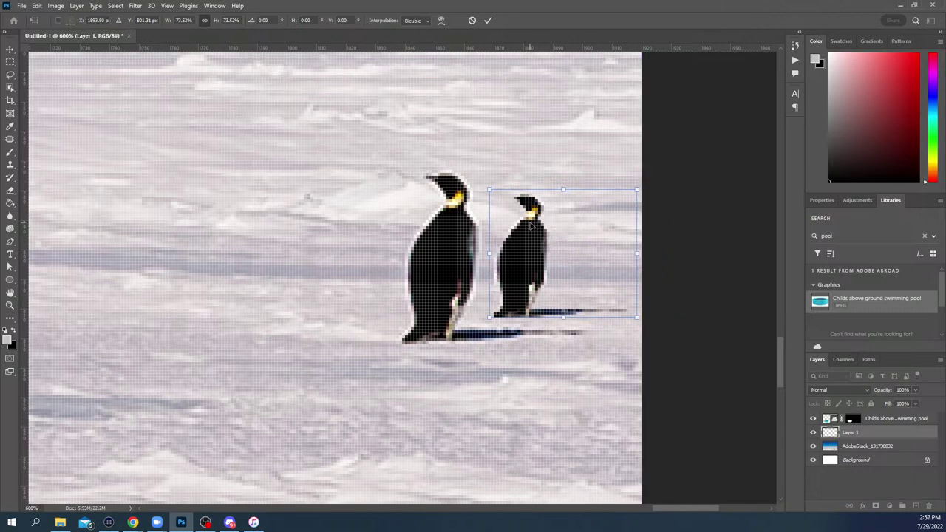
pyautogui.press('Return')
# Cut the smaller penguin's head out with a rectangular selection and paste it onto its own layer
pyautogui.press('m')
pyautogui.moveTo(502, 179); pyautogui.dragTo(555, 217)
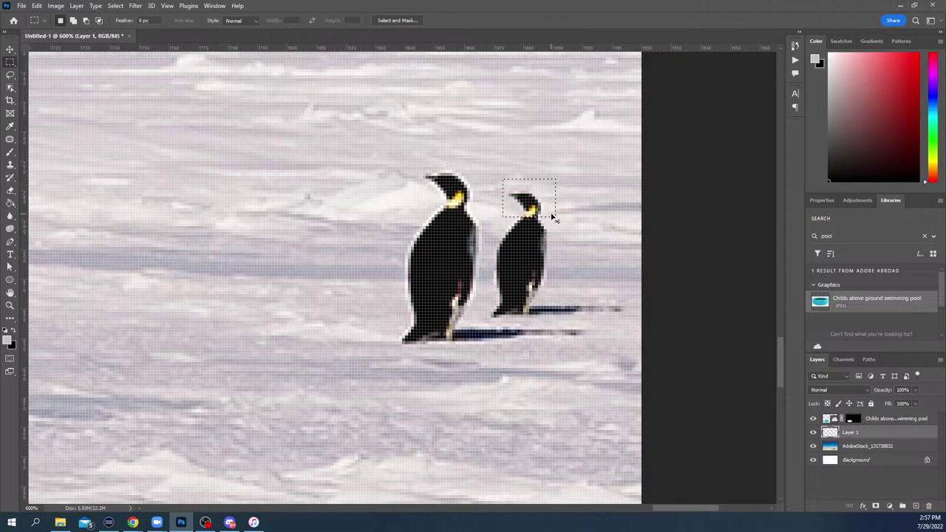
pyautogui.press('Delete')
pyautogui.hotkey('ctrl', 'd')
pyautogui.hotkey('ctrl', 'v')
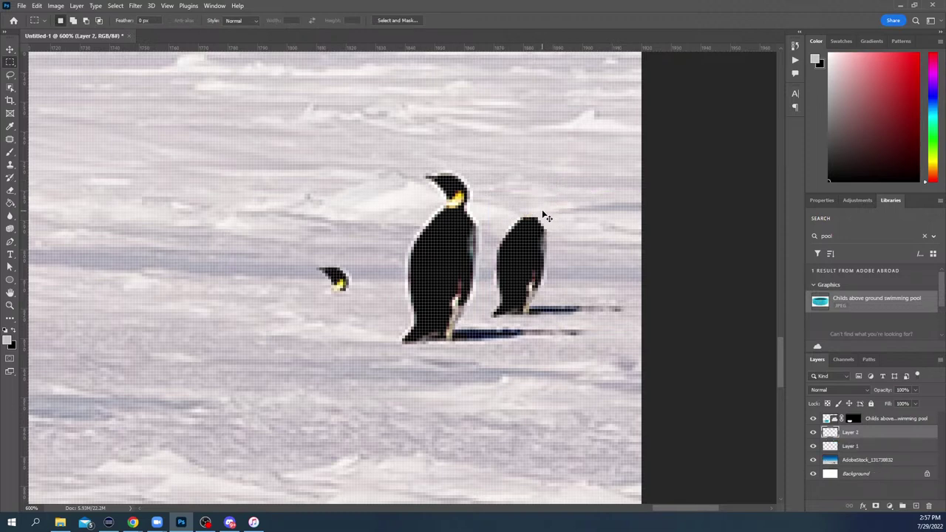
# Flip the pasted head horizontally and place it on the smaller penguin's body so it faces right
pyautogui.click(36, 5)
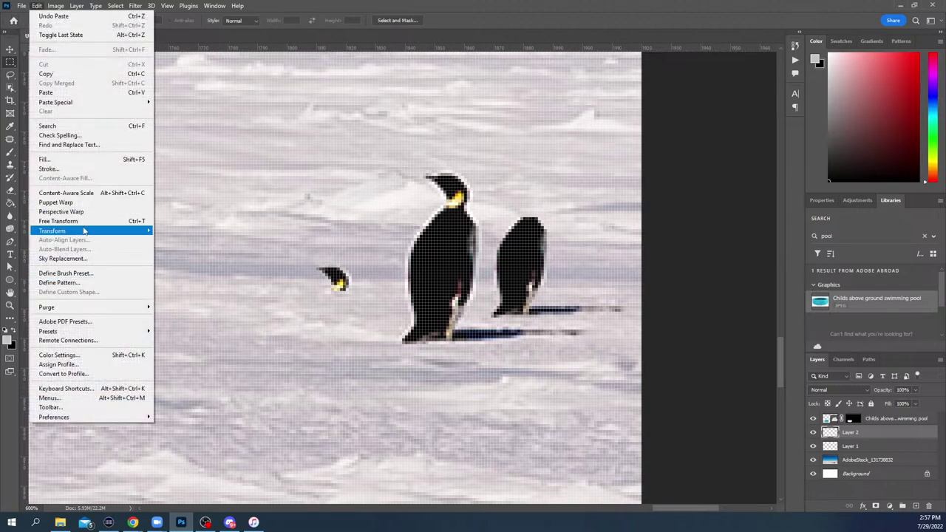
pyautogui.moveTo(100, 231)
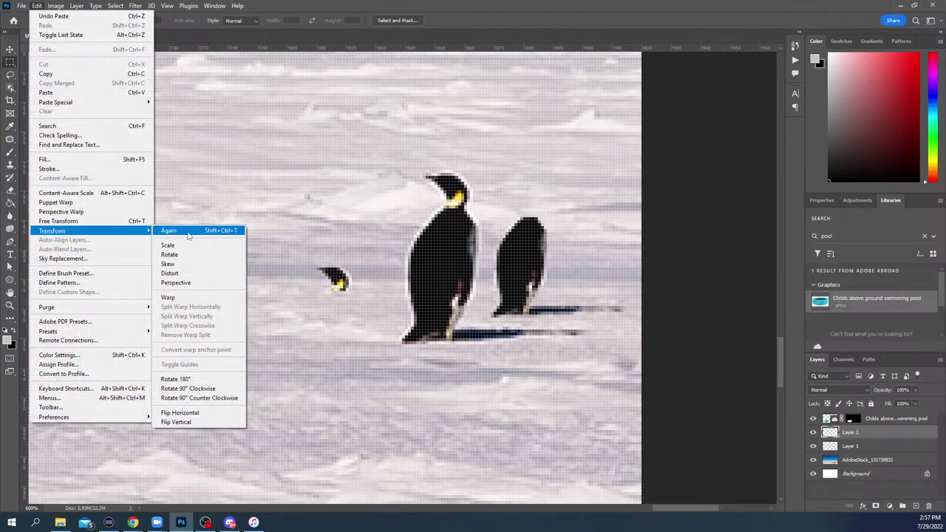
pyautogui.click(180, 413)
pyautogui.press('v')
pyautogui.moveTo(349, 277); pyautogui.dragTo(548, 201)
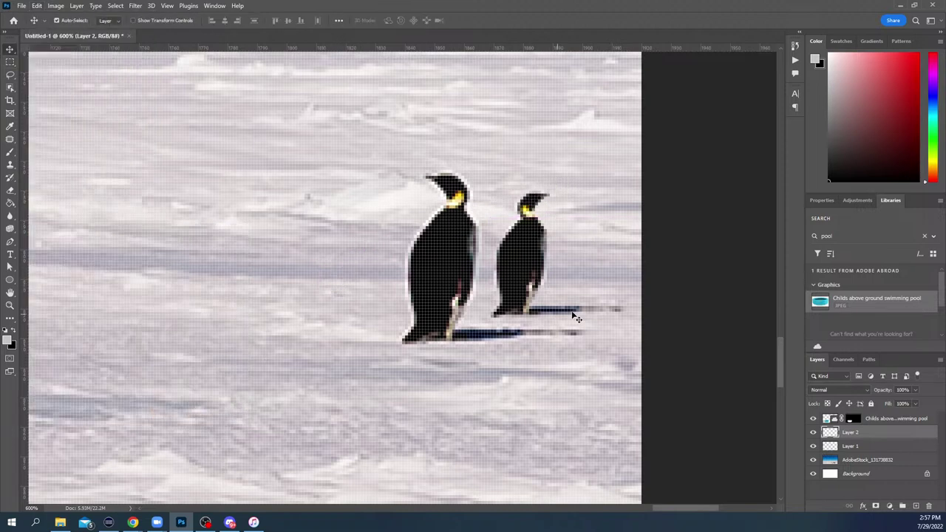
# Examine the pair of distant penguins in the wider scene with the pool and the penguin group
pyautogui.press('z')
pyautogui.keyDown('alt'); pyautogui.click(362, 300); pyautogui.keyUp('alt')
pyautogui.keyDown('alt'); pyautogui.click(362, 300); pyautogui.keyUp('alt')
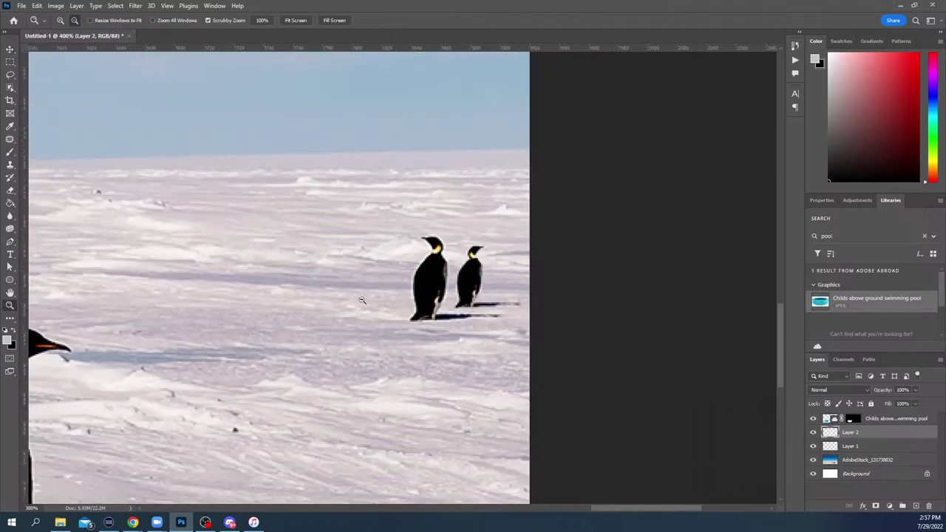
pyautogui.keyDown('alt'); pyautogui.click(362, 300); pyautogui.keyUp('alt')
pyautogui.keyDown('alt'); pyautogui.click(363, 300); pyautogui.keyUp('alt')
pyautogui.click(513, 249)
pyautogui.moveTo(513, 249); pyautogui.dragTo(541, 285)
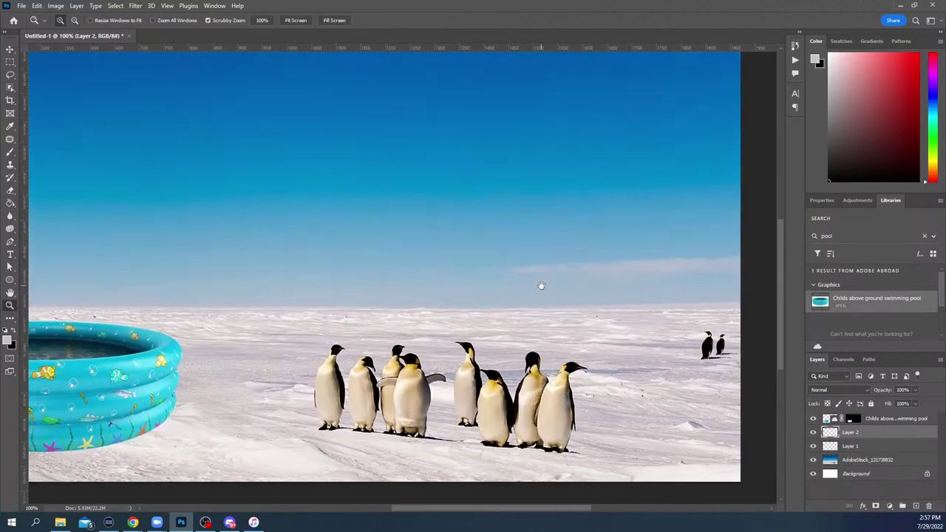
pyautogui.keyDown('alt'); pyautogui.click(541, 286); pyautogui.keyUp('alt')
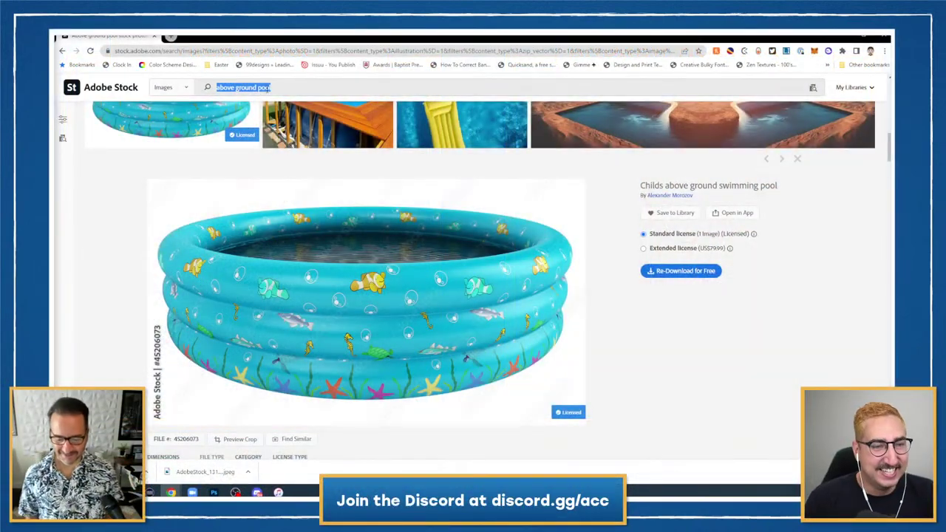
# Search Adobe Stock in the browser for "slide" and browse the results for a playground slide
pyautogui.write('slide')
pyautogui.press('Return')
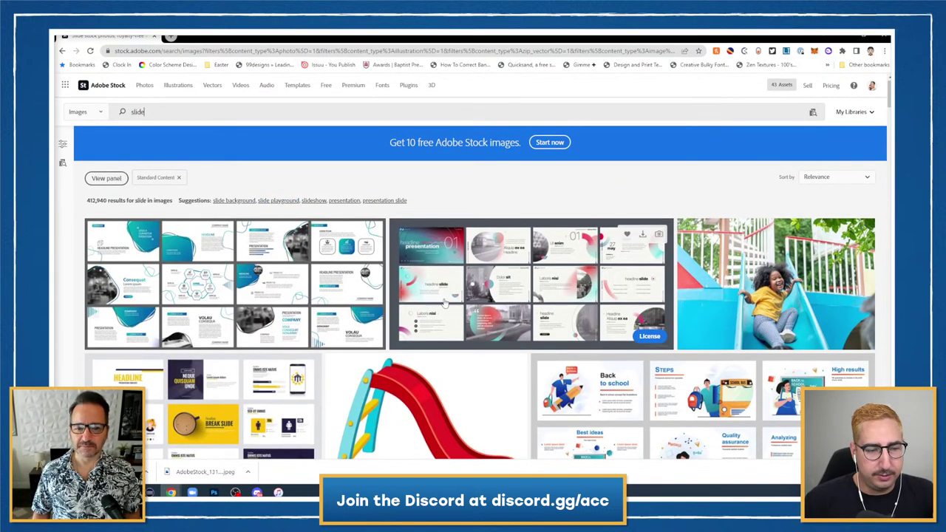
pyautogui.scroll(-3, 441, 298)
pyautogui.scroll(-4, 441, 299)
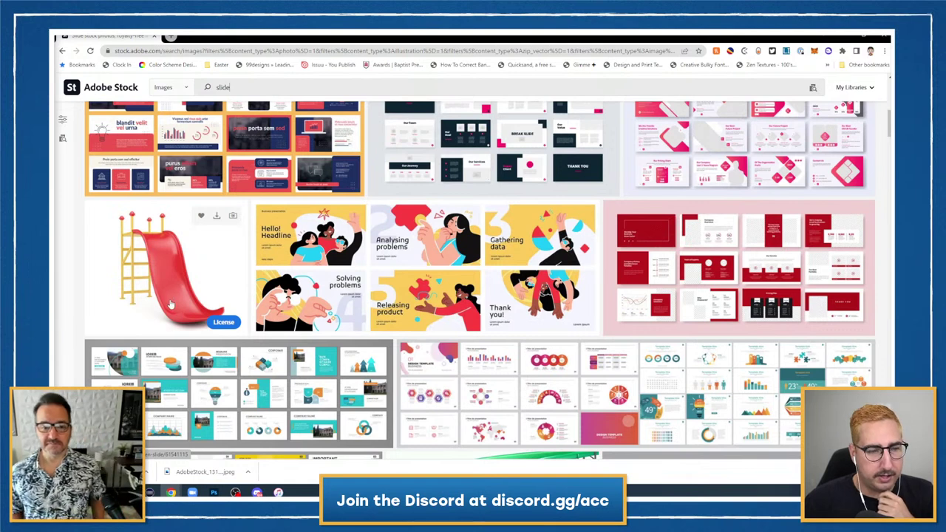
# License the red children's slide image and save it to the Adobe Abroad library
pyautogui.click(220, 323)
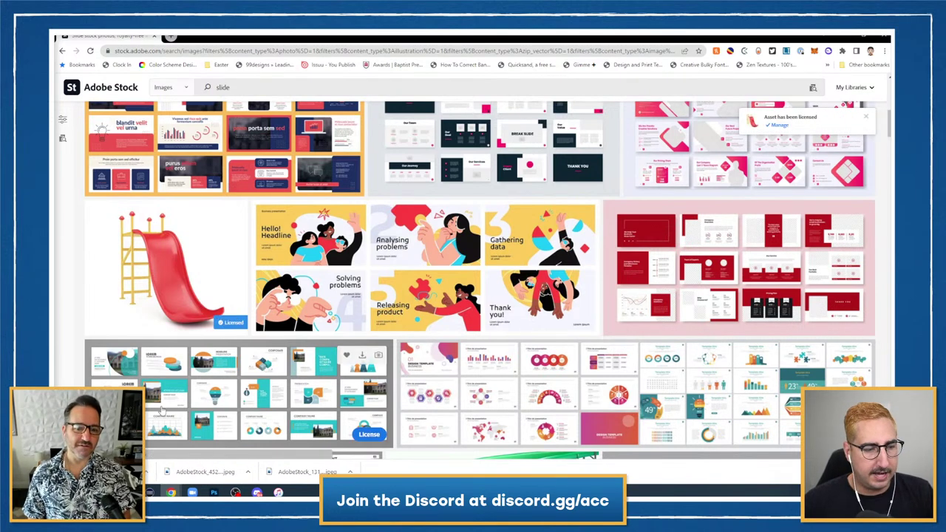
pyautogui.click(780, 125)
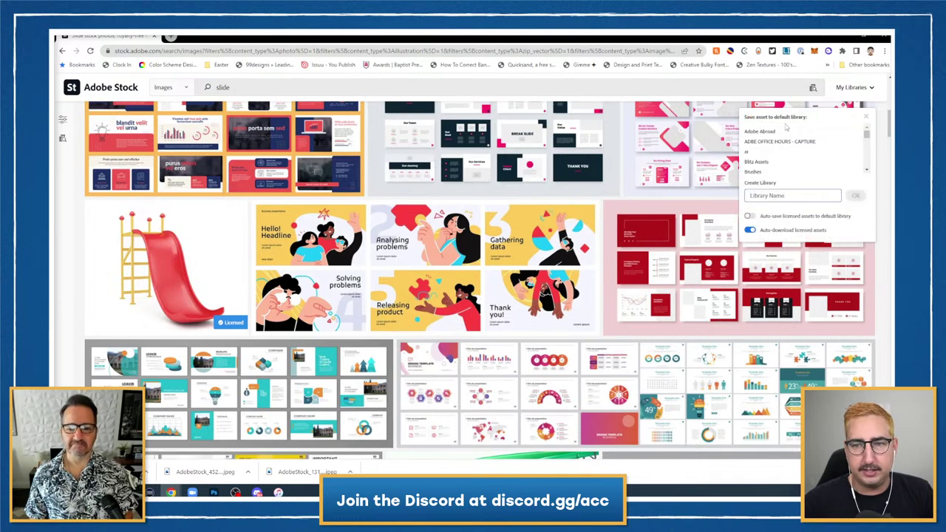
pyautogui.click(759, 132)
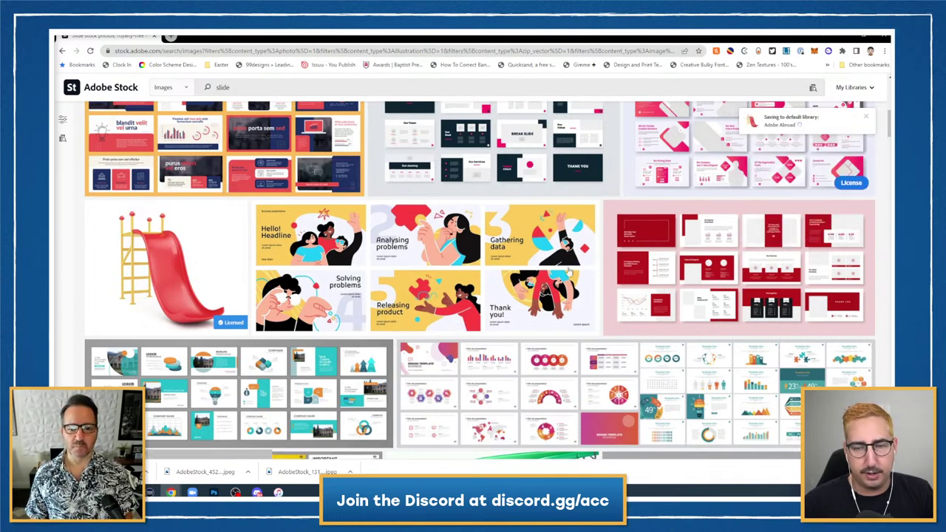
# Switch to Photoshop, search the library for "slide" and place the Children slide image on the canvas
pyautogui.click(213, 492)
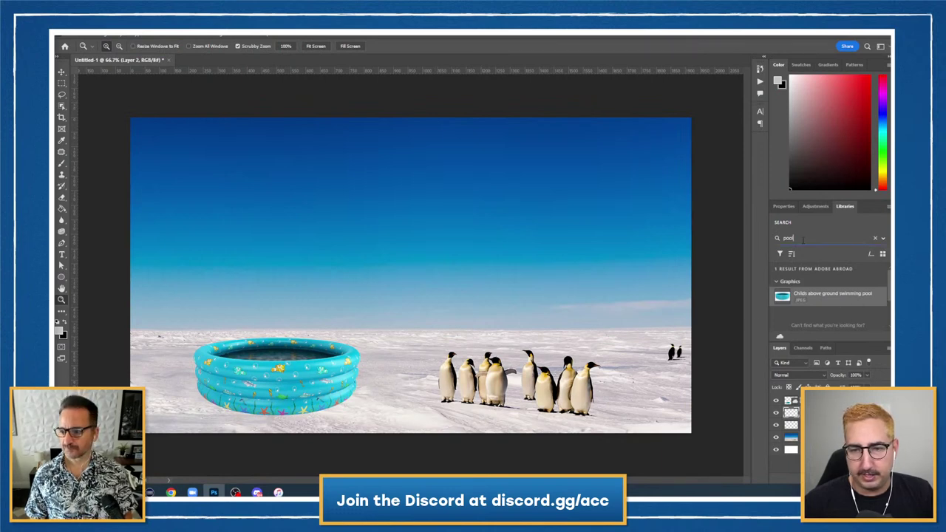
pyautogui.write('slide')
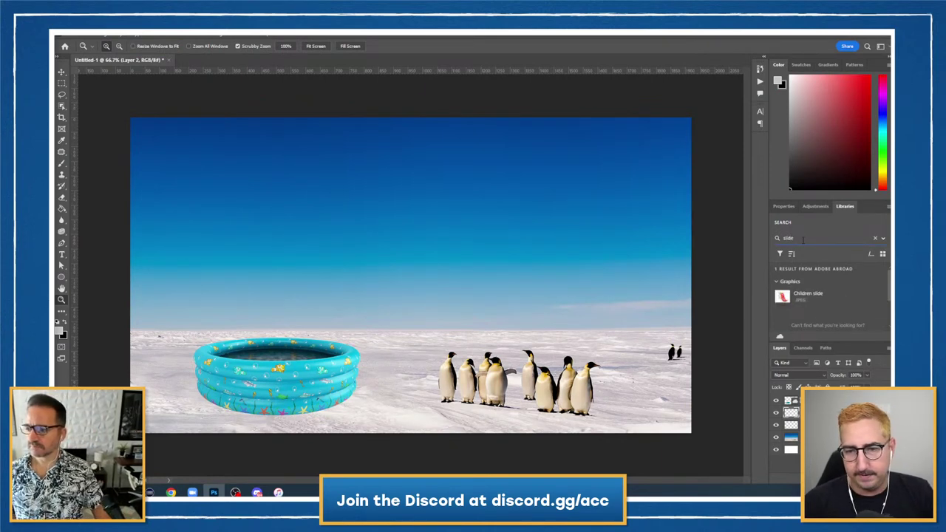
pyautogui.moveTo(811, 298); pyautogui.dragTo(469, 299)
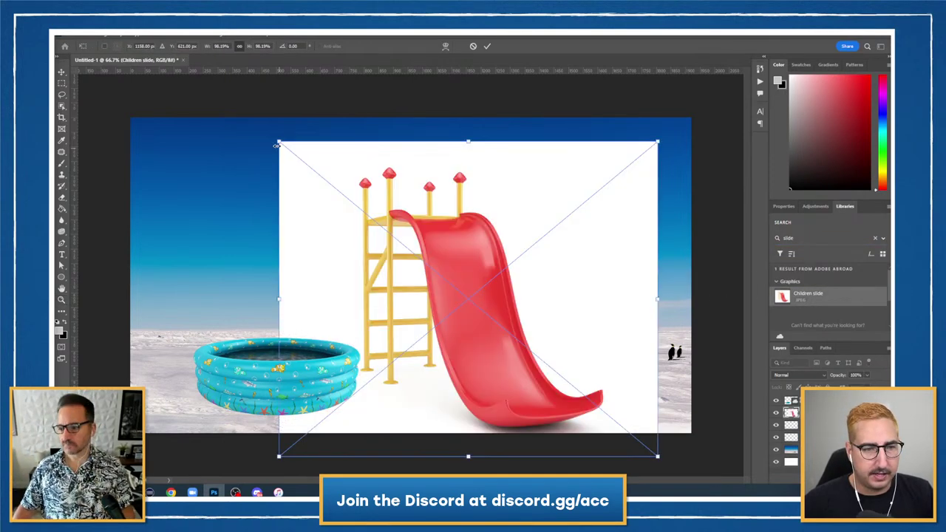
# Scale the slide image down to about 44.6% and place it between the pool and the penguins
pyautogui.moveTo(278, 141); pyautogui.dragTo(486, 312)
pyautogui.moveTo(579, 398); pyautogui.dragTo(454, 349)
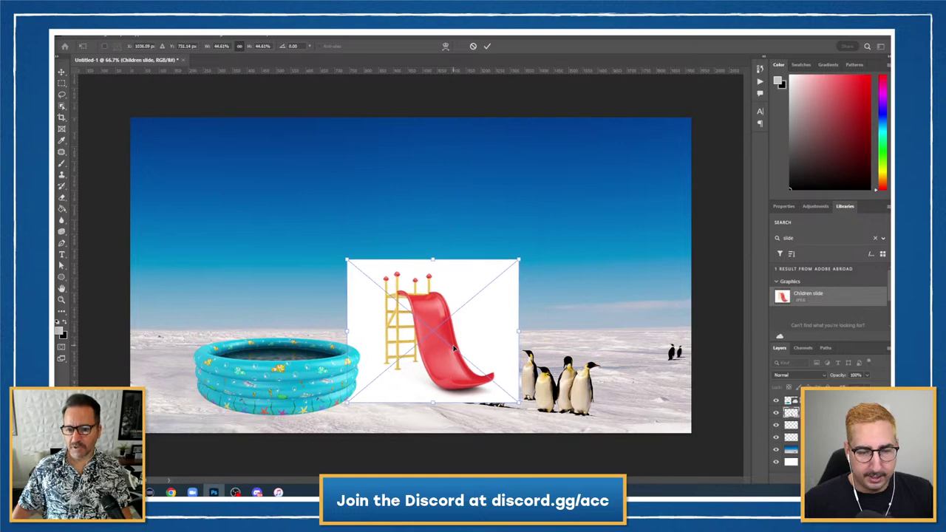
pyautogui.press('Return')
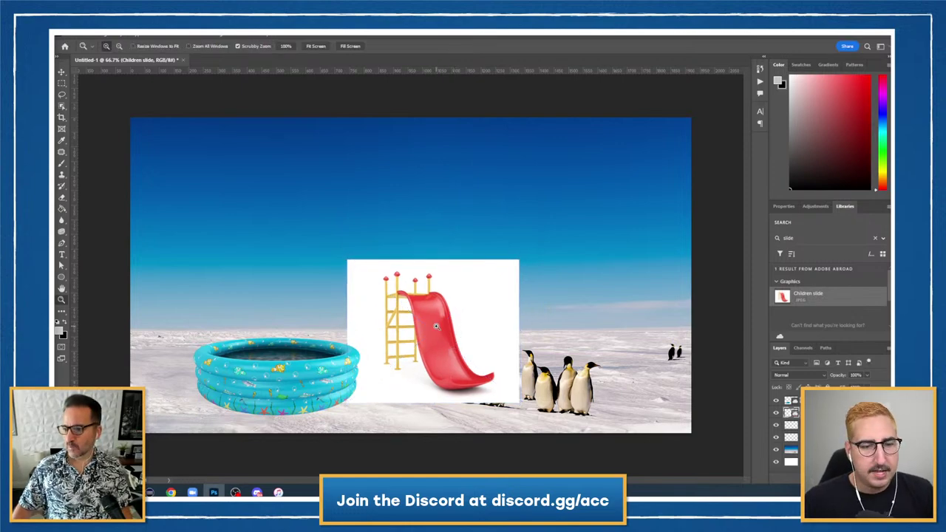
# Try selecting the slide automatically with Select Subject, then clear the selection
pyautogui.click(436, 327)
pyautogui.moveTo(444, 340); pyautogui.dragTo(424, 244)
pyautogui.click(424, 244)
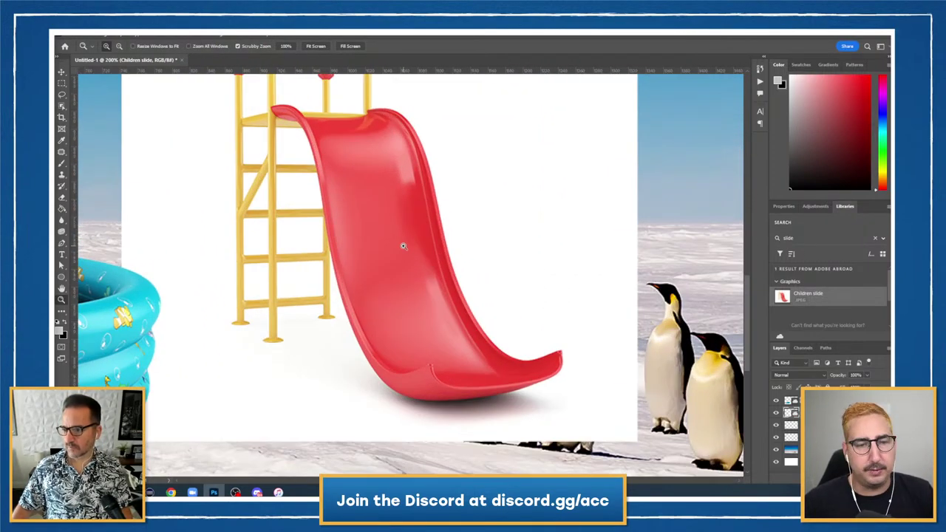
pyautogui.scroll(2, 403, 246)
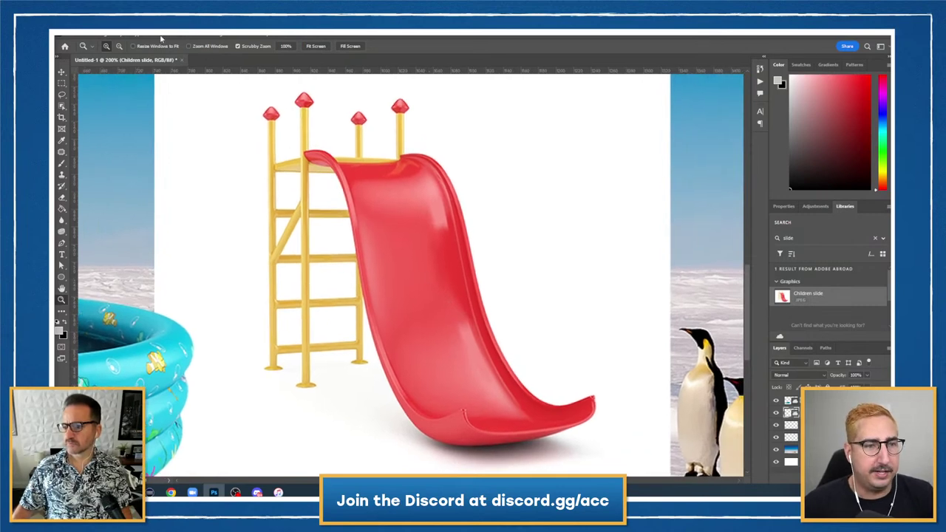
pyautogui.click(172, 37)
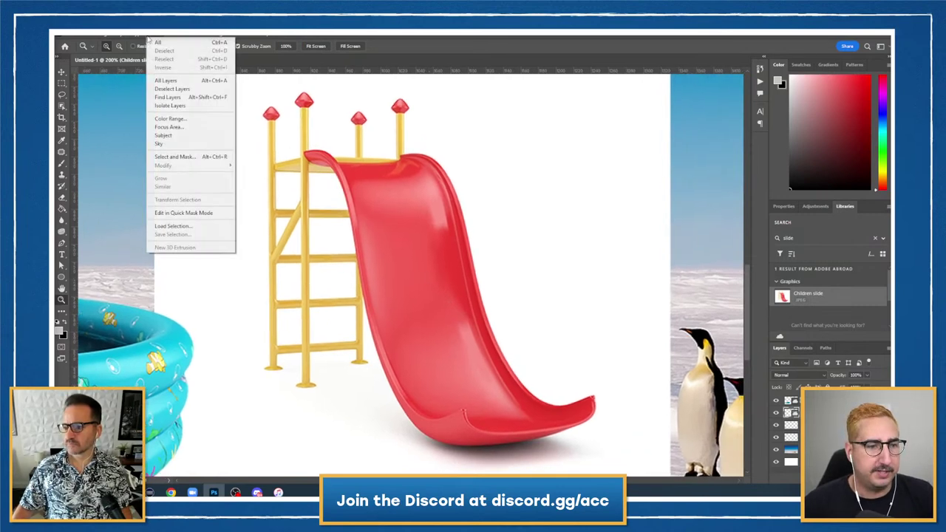
pyautogui.click(180, 136)
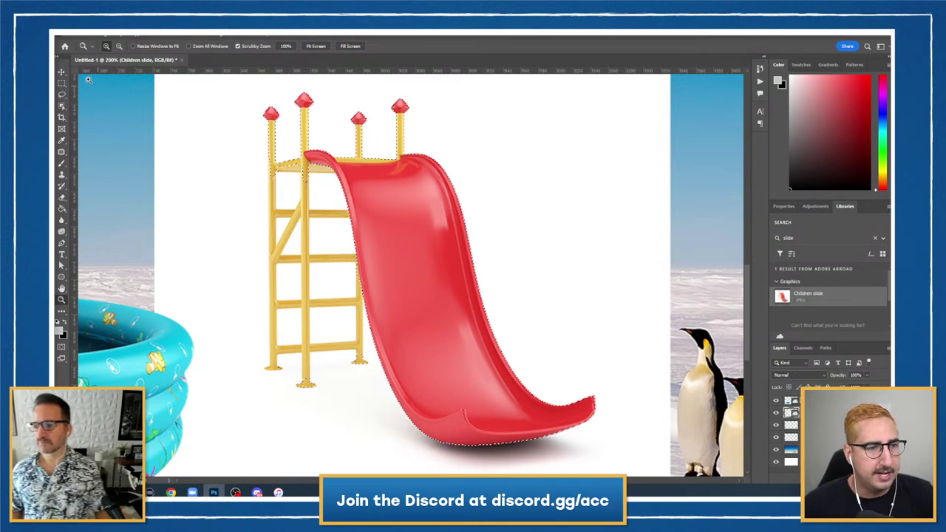
pyautogui.hotkey('ctrl', 'd')
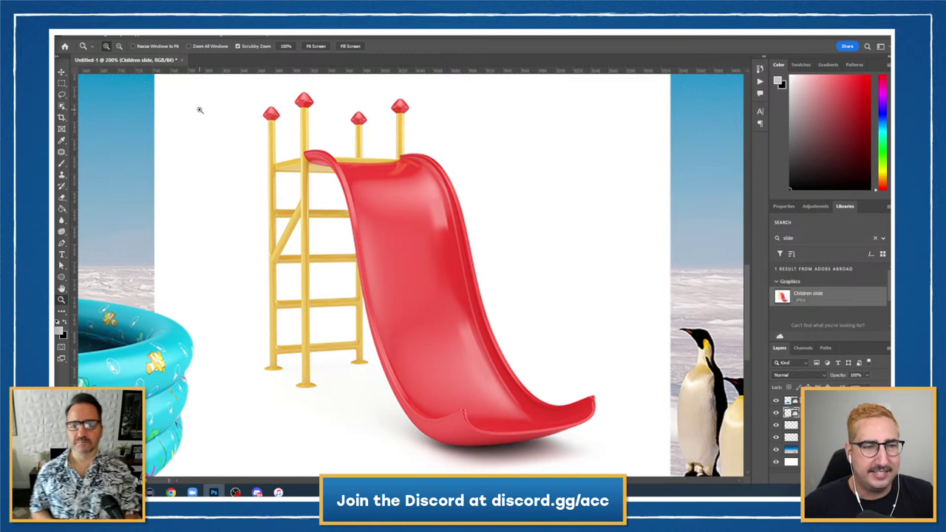
# Switch to the Magic Wand tool for selecting the slide image's white background
pyautogui.press('w')
pyautogui.hotkey('shift', 'w')
pyautogui.hotkey('shift', 'w')
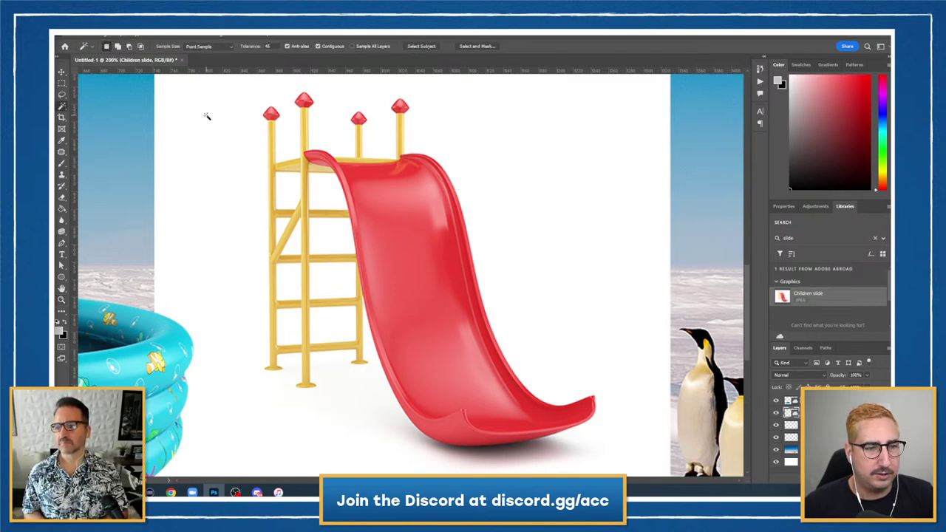
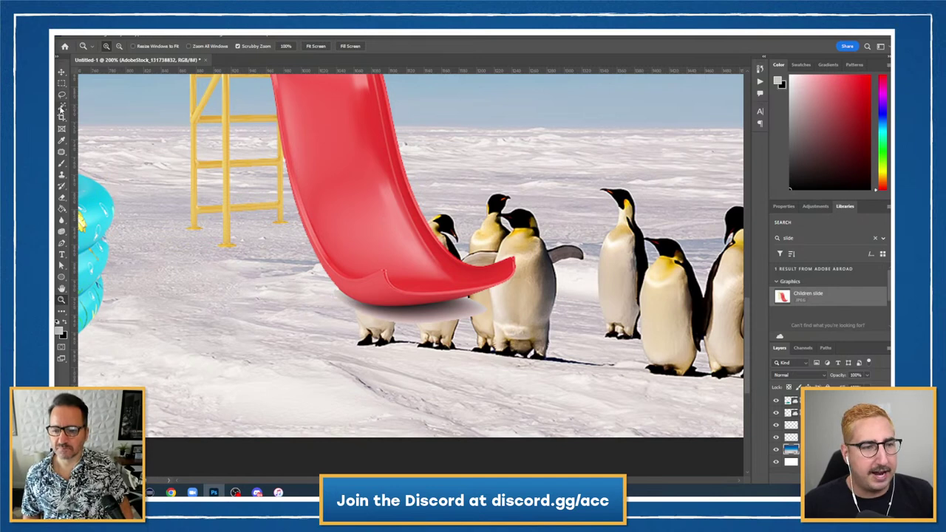
# Select the four penguins overlapping the slide's lower end on the background photo using Object Selection
pyautogui.click(62, 105)
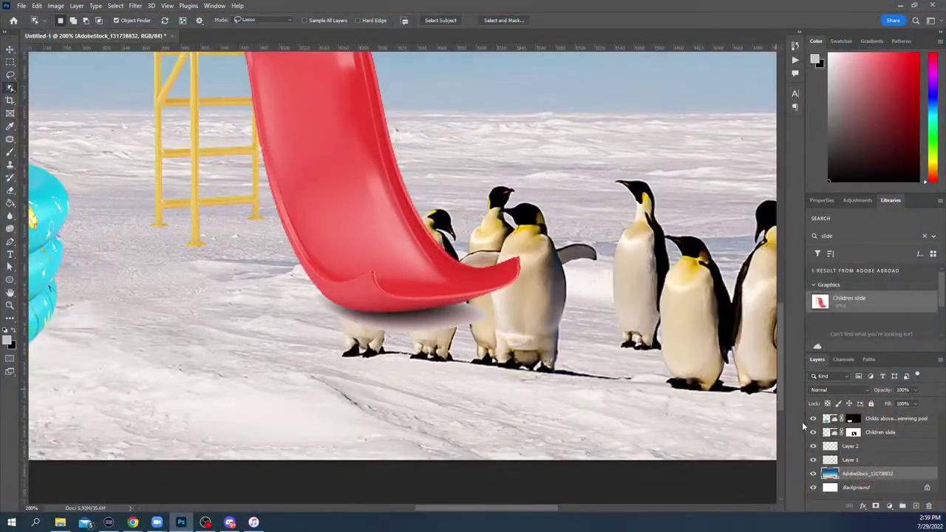
pyautogui.click(519, 259)
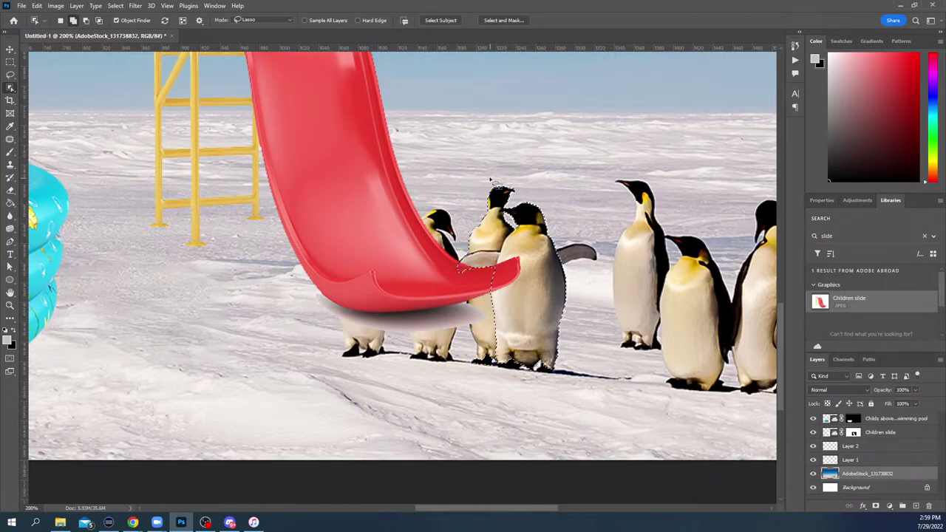
pyautogui.moveTo(489, 180)
pyautogui.mouseDown()
pyautogui.moveTo(475, 216)
pyautogui.moveTo(434, 207)
pyautogui.moveTo(318, 223)
pyautogui.moveTo(310, 352)
pyautogui.moveTo(380, 371)
pyautogui.moveTo(631, 386)
pyautogui.moveTo(605, 368)
pyautogui.moveTo(575, 309)
pyautogui.moveTo(602, 272)
pyautogui.moveTo(605, 238)
pyautogui.moveTo(544, 198)
pyautogui.moveTo(489, 181)
pyautogui.mouseUp()
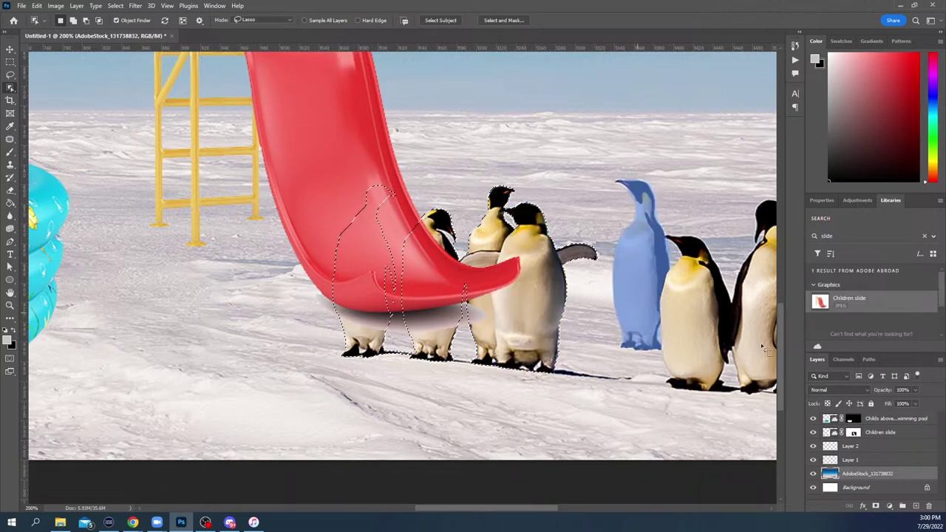
# Paint black on the Children slide mask inside the penguin selection with an enlarged brush to bring the penguins in front, then deselect
pyautogui.click(854, 432)
pyautogui.press('b')
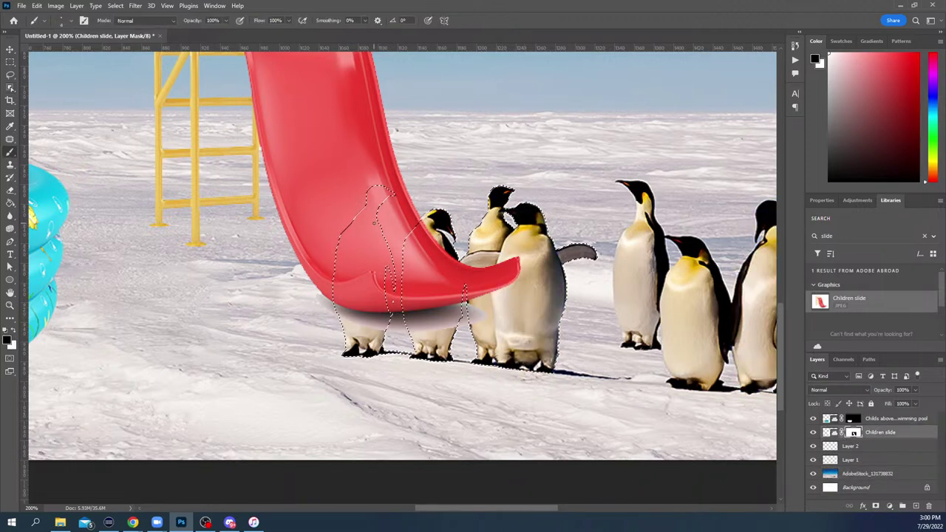
pyautogui.press(']')
pyautogui.press(']')
pyautogui.press(']')
pyautogui.press(']')
pyautogui.press(']')
pyautogui.press(']')
pyautogui.press(']')
pyautogui.press(']')
pyautogui.press(']')
pyautogui.press(']')
pyautogui.press(']')
pyautogui.press(']')
pyautogui.press(']')
pyautogui.press(']')
pyautogui.press(']')
pyautogui.press(']')
pyautogui.press(']')
pyautogui.press(']')
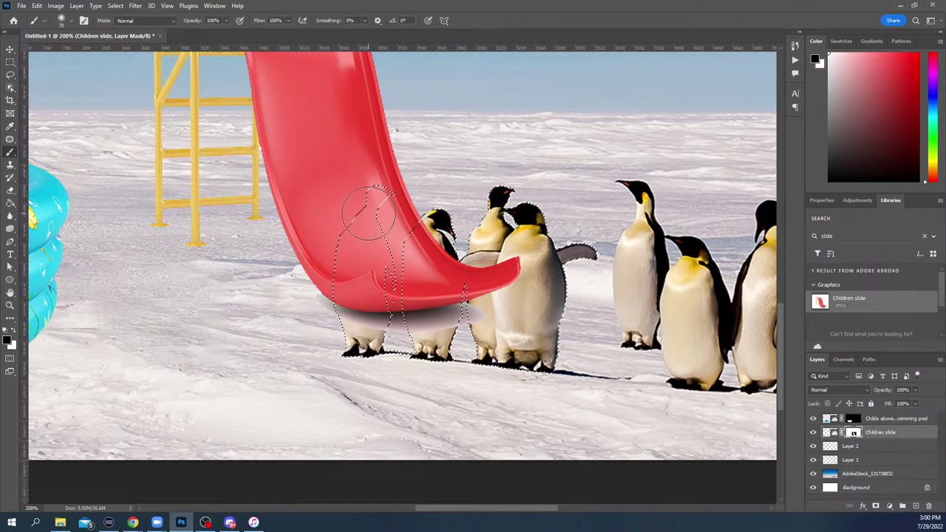
pyautogui.moveTo(370, 203)
pyautogui.mouseDown()
pyautogui.moveTo(355, 249)
pyautogui.moveTo(372, 210)
pyautogui.moveTo(374, 336)
pyautogui.moveTo(358, 295)
pyautogui.moveTo(435, 246)
pyautogui.moveTo(468, 253)
pyautogui.moveTo(436, 325)
pyautogui.mouseUp()
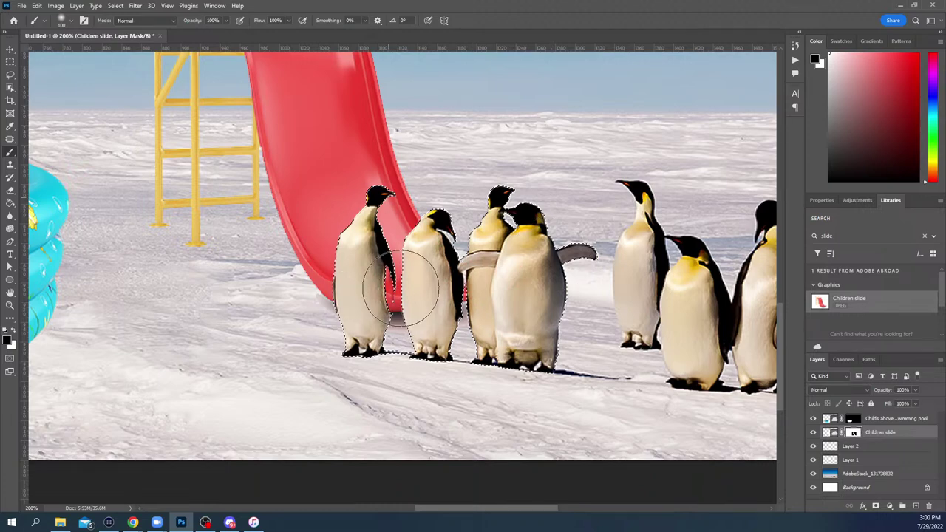
pyautogui.hotkey('ctrl', 'd')
# Compare the masked penguins' edges with the Children slide layer hidden and shown
pyautogui.press('z')
pyautogui.click(376, 290)
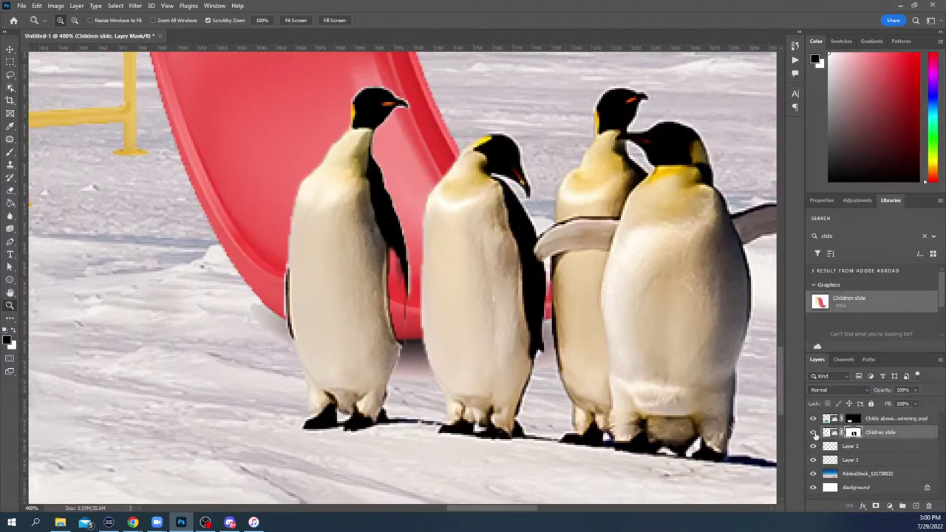
pyautogui.click(814, 433)
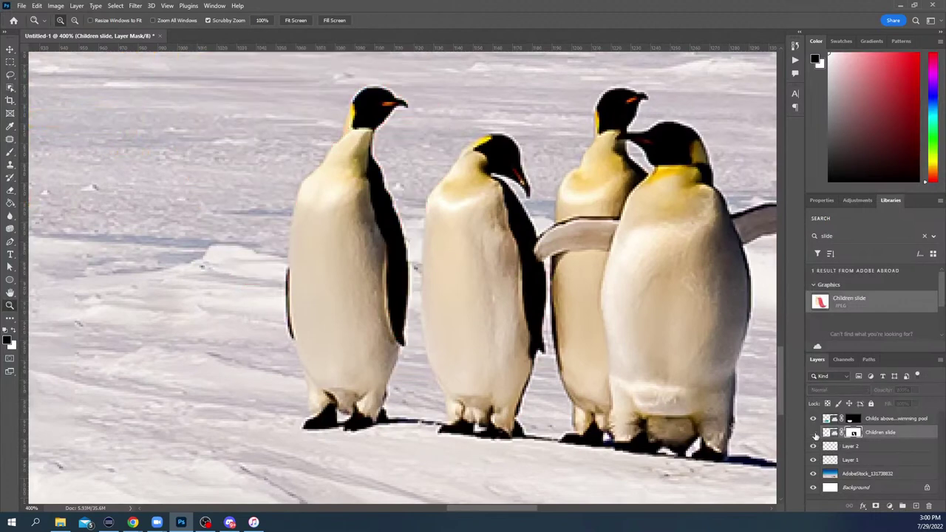
pyautogui.click(814, 432)
pyautogui.click(814, 433)
pyautogui.click(814, 432)
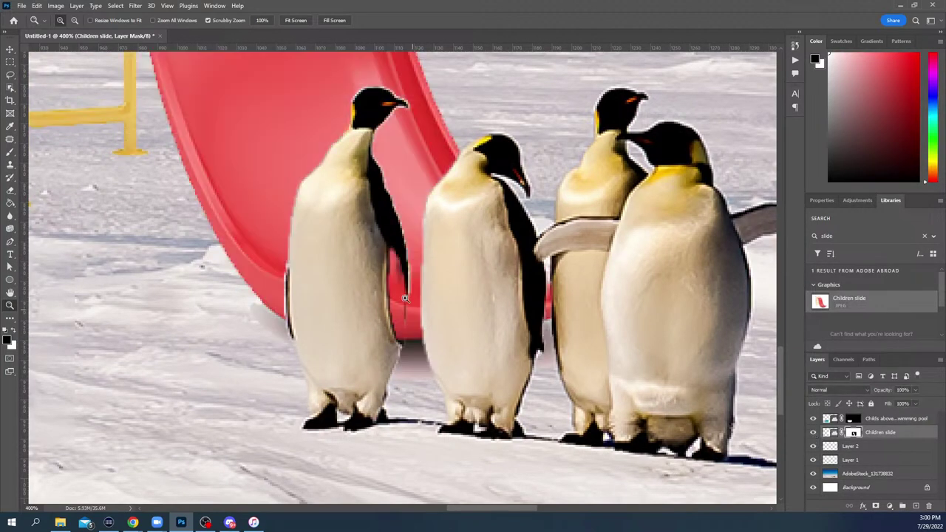
# Paint black on the slide's mask with a 20-pixel brush to restore the leftmost penguin's flipper
pyautogui.press('b')
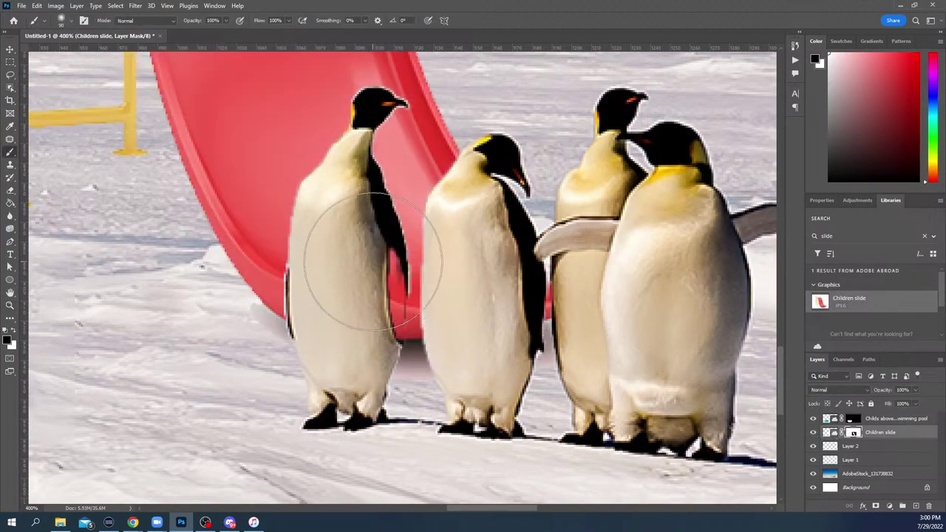
pyautogui.press('[')
pyautogui.press('[')
pyautogui.press('[')
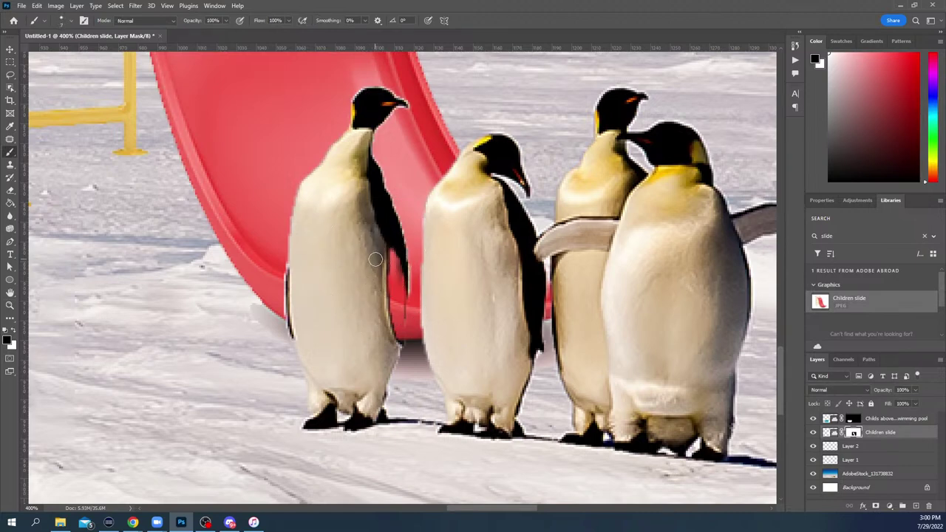
pyautogui.press(']')
pyautogui.press(']')
pyautogui.press(']')
pyautogui.press('x')
pyautogui.click(383, 251)
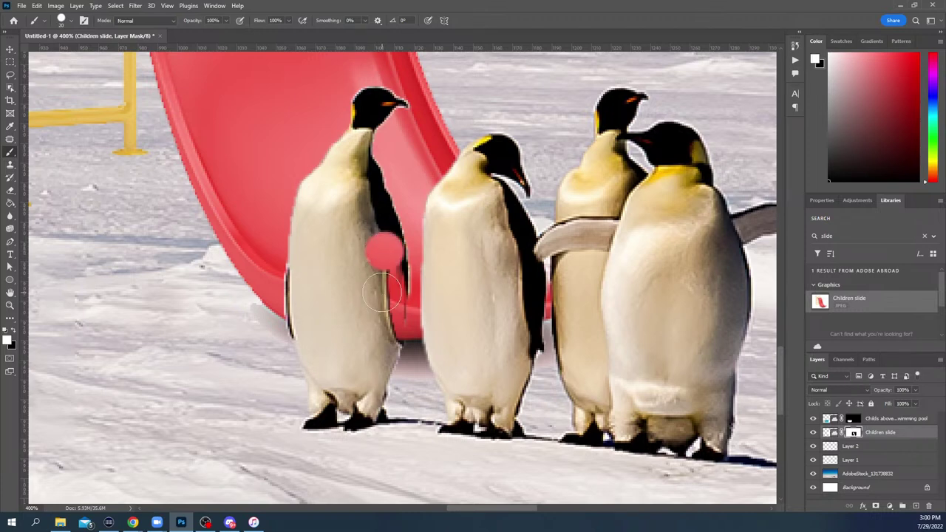
pyautogui.press('x')
pyautogui.click(381, 253)
pyautogui.press('s')
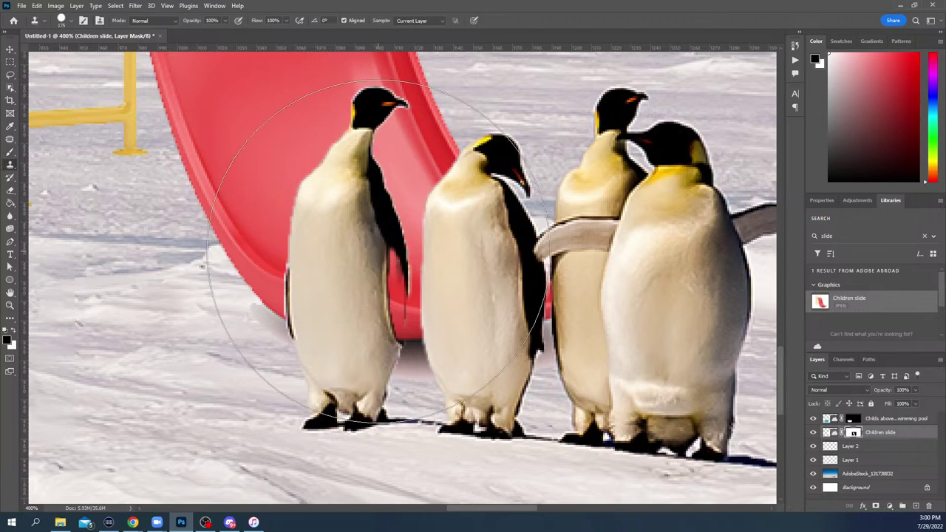
pyautogui.press('b')
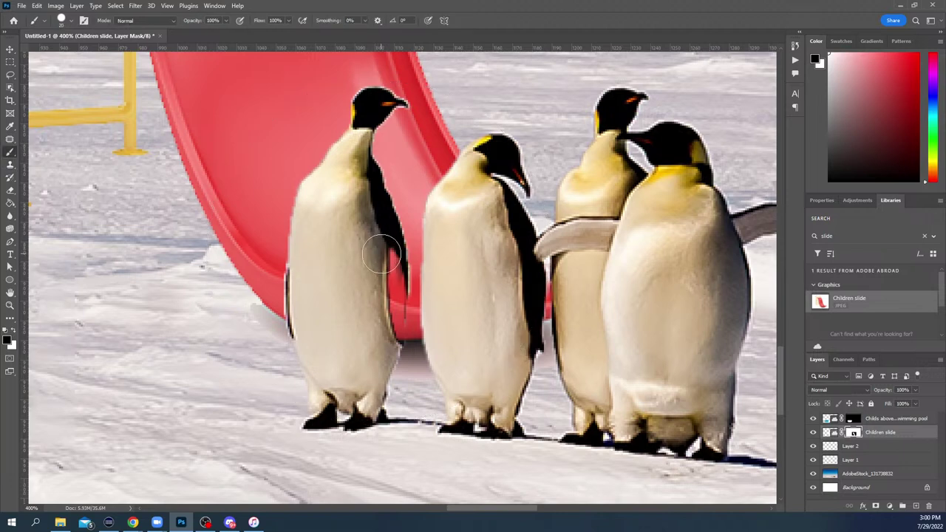
pyautogui.moveTo(381, 337)
pyautogui.mouseDown()
pyautogui.moveTo(382, 269)
pyautogui.moveTo(391, 302)
pyautogui.mouseUp()
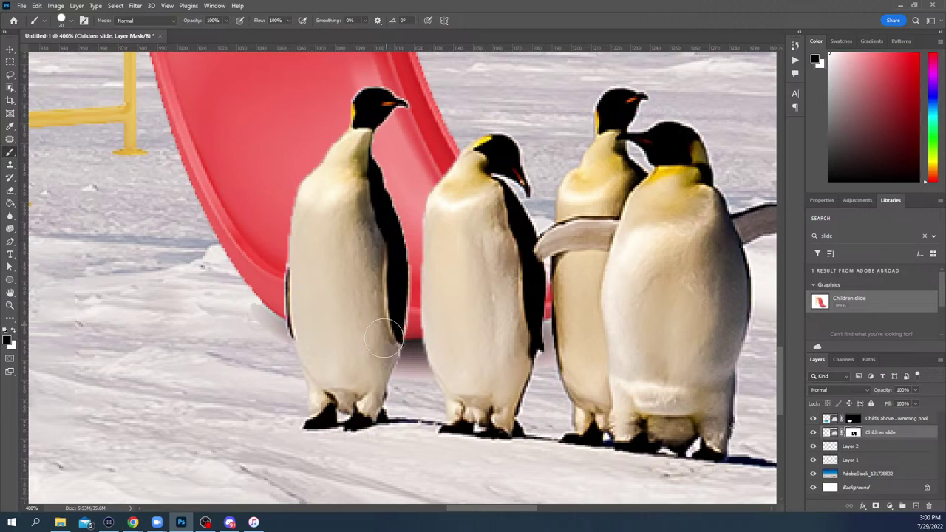
# Add a Gradient Map adjustment layer above the swimming pool layer
pyautogui.press('z')
pyautogui.keyDown('alt'); pyautogui.click(513, 209); pyautogui.keyUp('alt')
pyautogui.keyDown('alt'); pyautogui.click(521, 210); pyautogui.keyUp('alt')
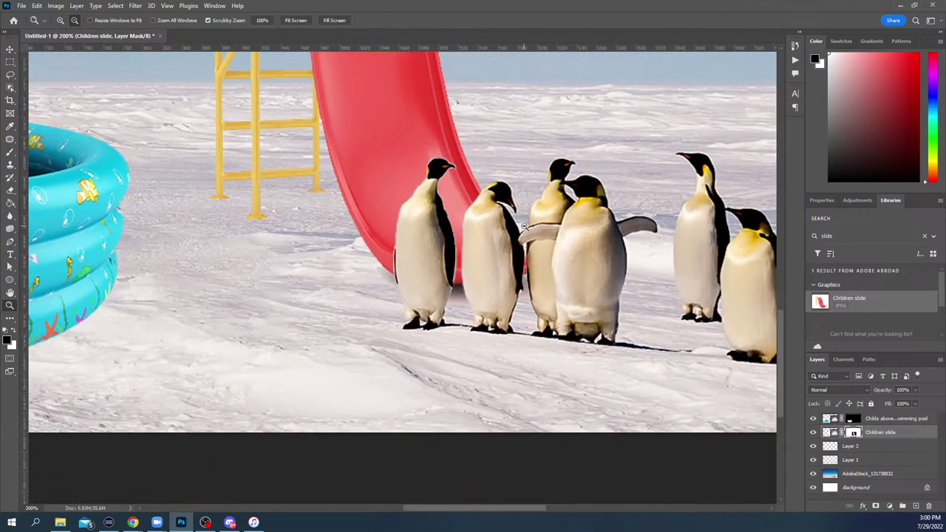
pyautogui.keyDown('alt'); pyautogui.click(532, 212); pyautogui.keyUp('alt')
pyautogui.keyDown('alt'); pyautogui.click(541, 212); pyautogui.keyUp('alt')
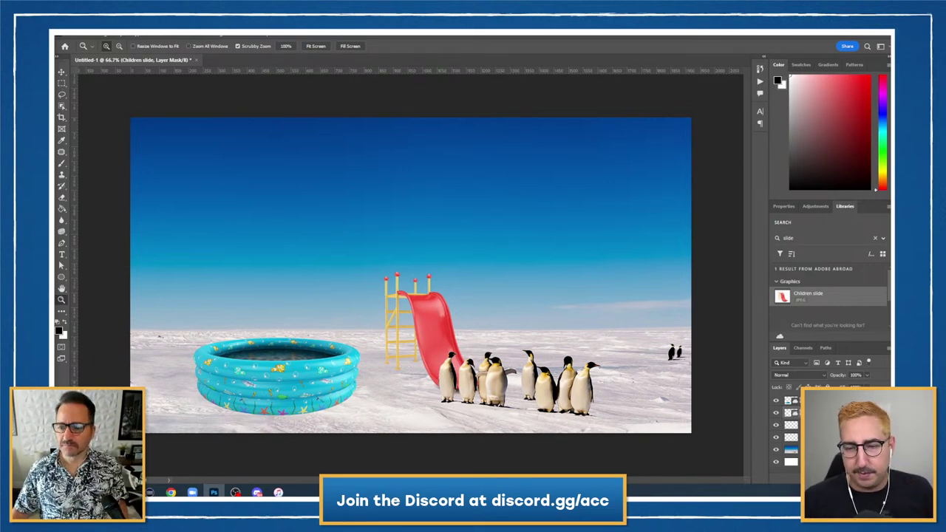
pyautogui.click(850, 403)
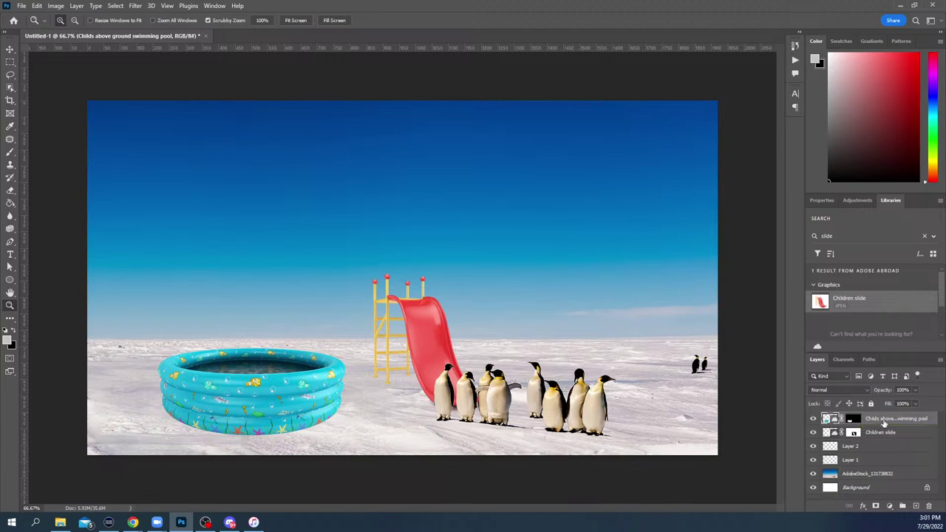
pyautogui.click(890, 506)
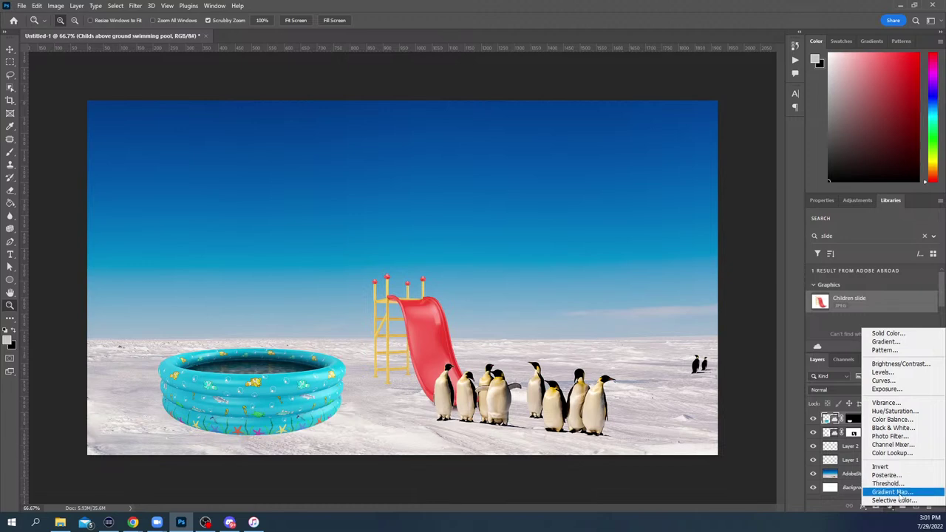
pyautogui.click(896, 493)
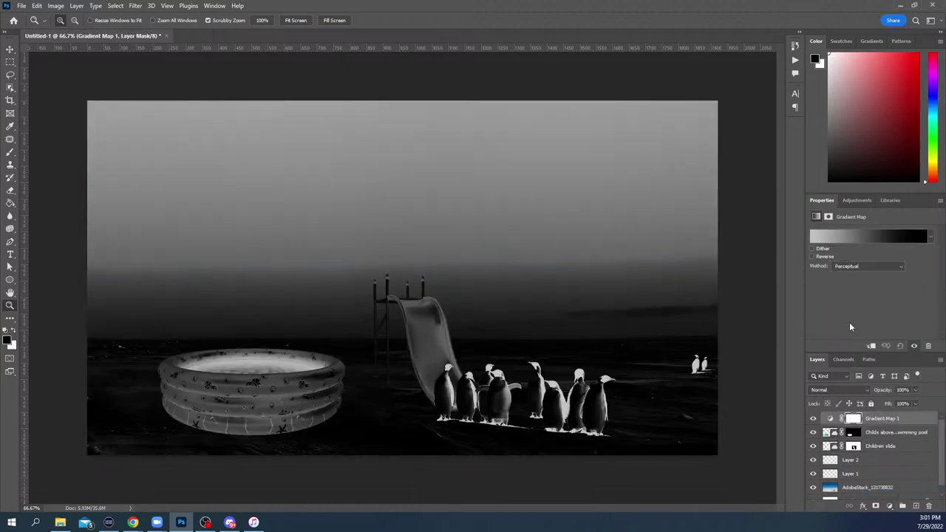
# Reverse the Gradient Map and set its light grey color stop to pure white
pyautogui.click(812, 257)
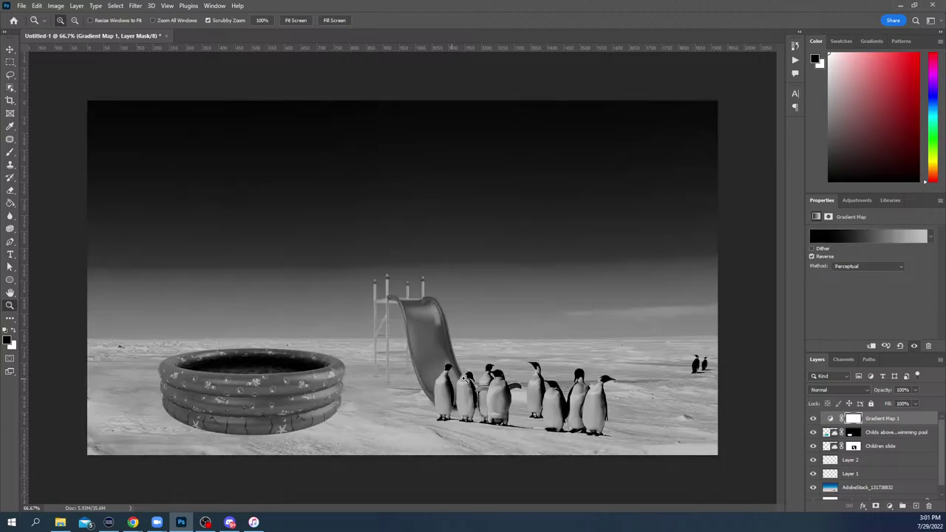
pyautogui.click(853, 235)
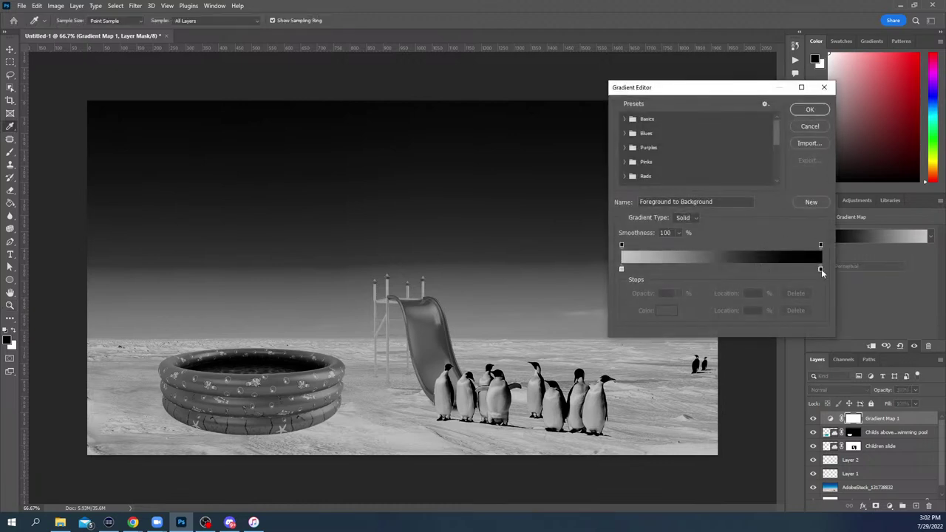
pyautogui.doubleClick(622, 269)
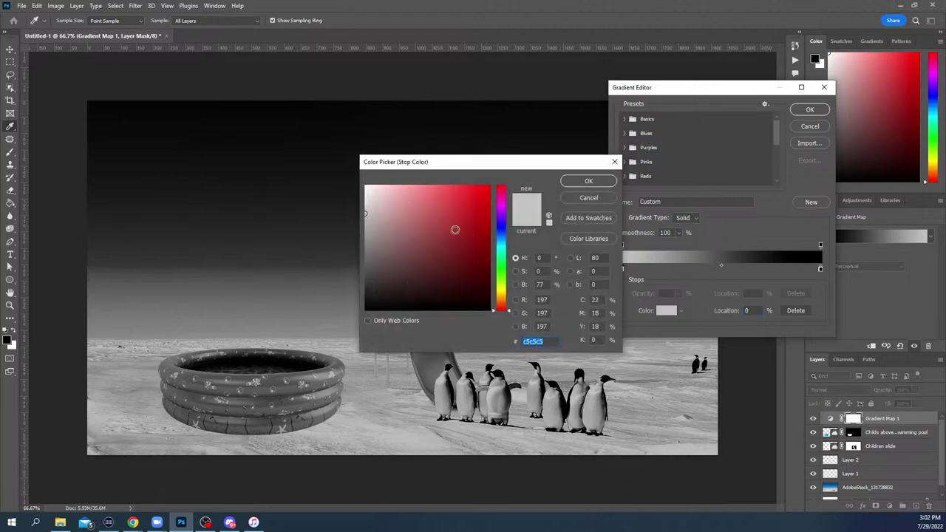
pyautogui.moveTo(456, 230); pyautogui.dragTo(340, 171)
pyautogui.click(588, 182)
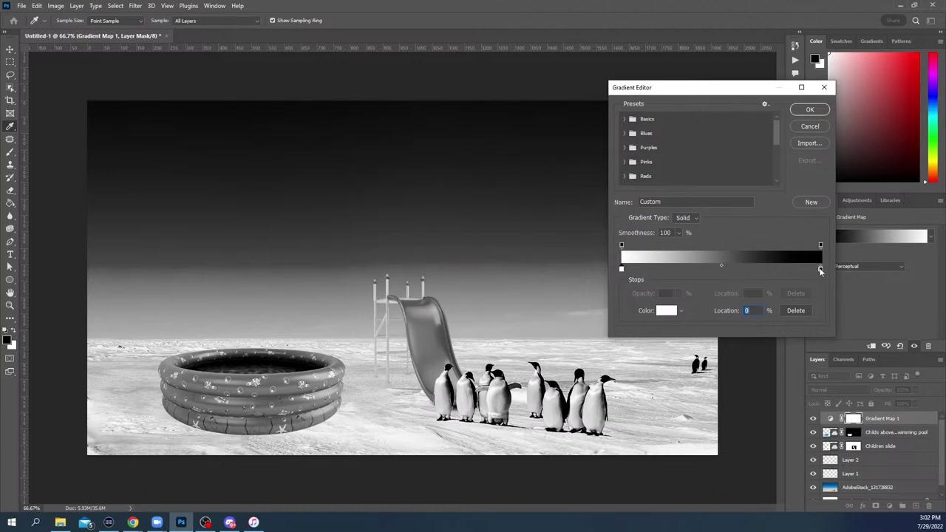
# Change the gradient's black color stop to light cyan #7bfbfd and accept the edited gradient
pyautogui.doubleClick(820, 269)
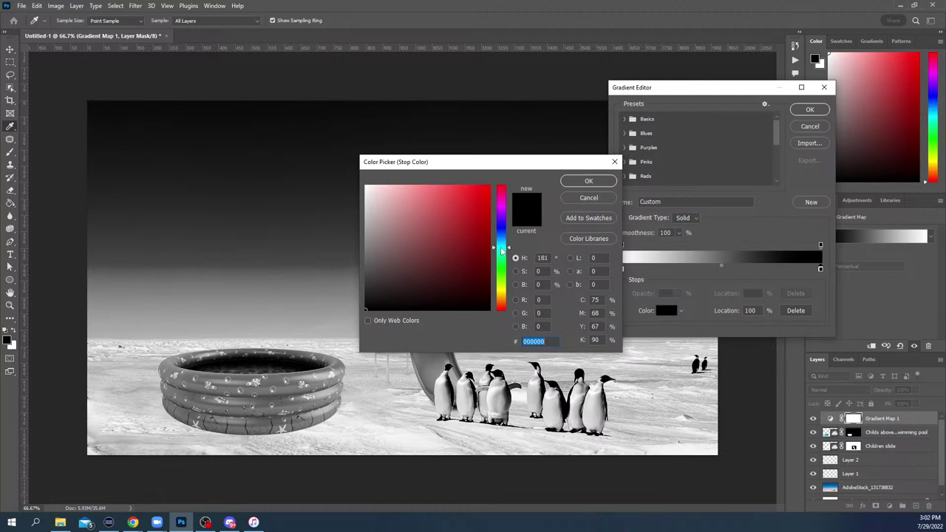
pyautogui.click(462, 200)
pyautogui.click(430, 194)
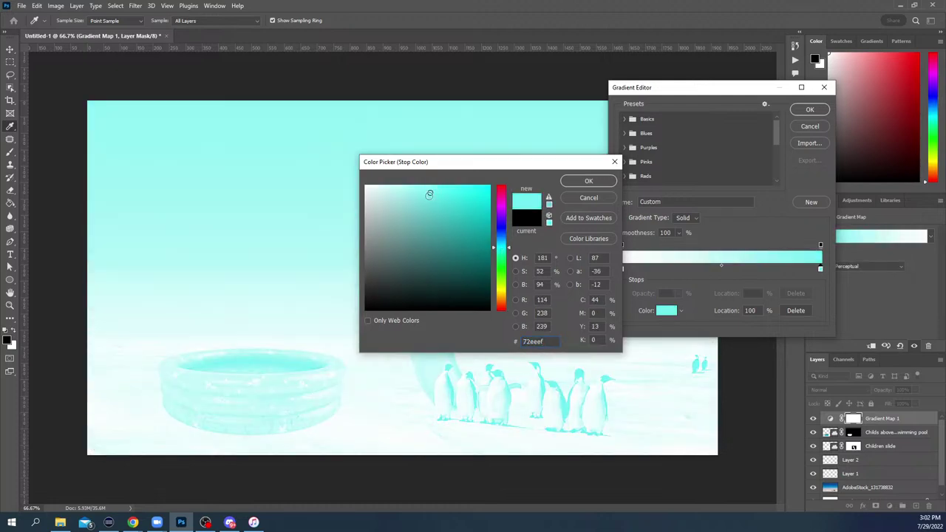
pyautogui.moveTo(430, 191); pyautogui.dragTo(428, 185)
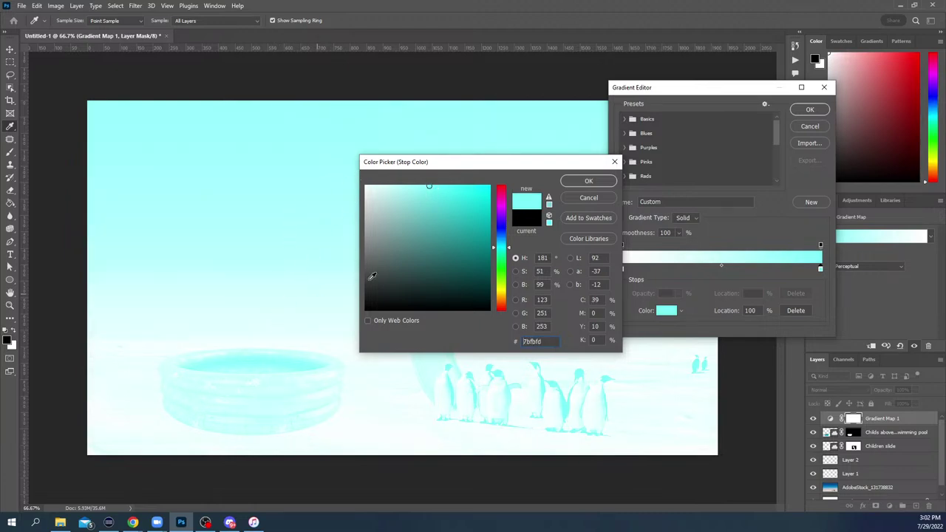
pyautogui.click(588, 182)
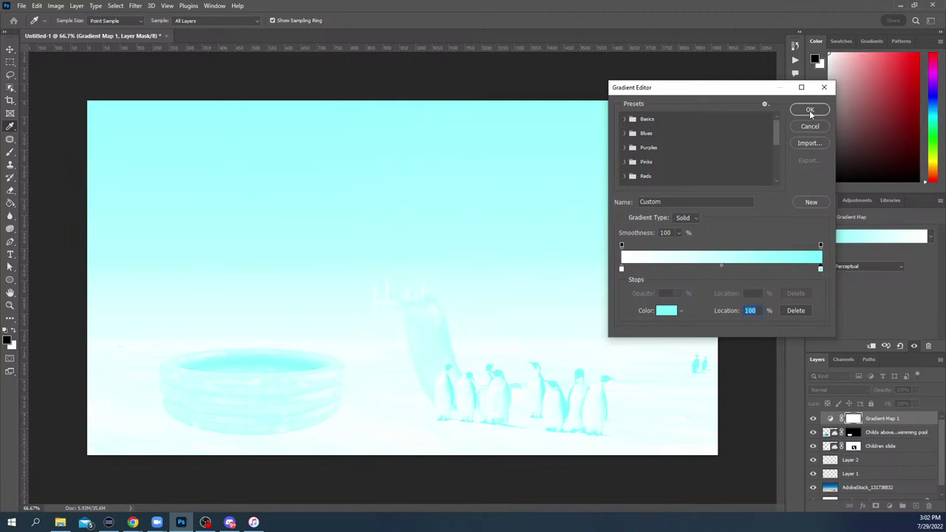
pyautogui.click(810, 110)
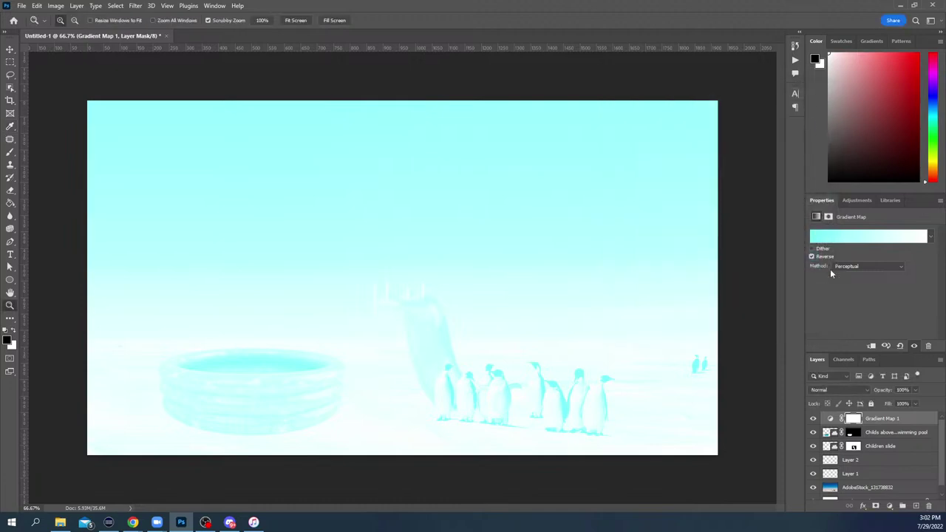
# Set the Gradient Map layer's blend mode to Multiply and compare the image with the layer hidden and shown
pyautogui.click(843, 390)
pyautogui.click(913, 314)
pyautogui.click(857, 390)
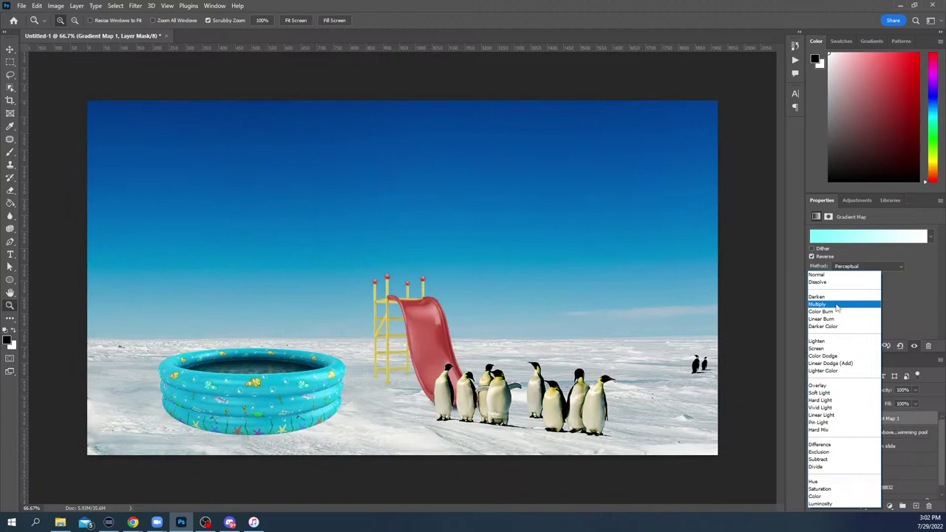
pyautogui.click(837, 306)
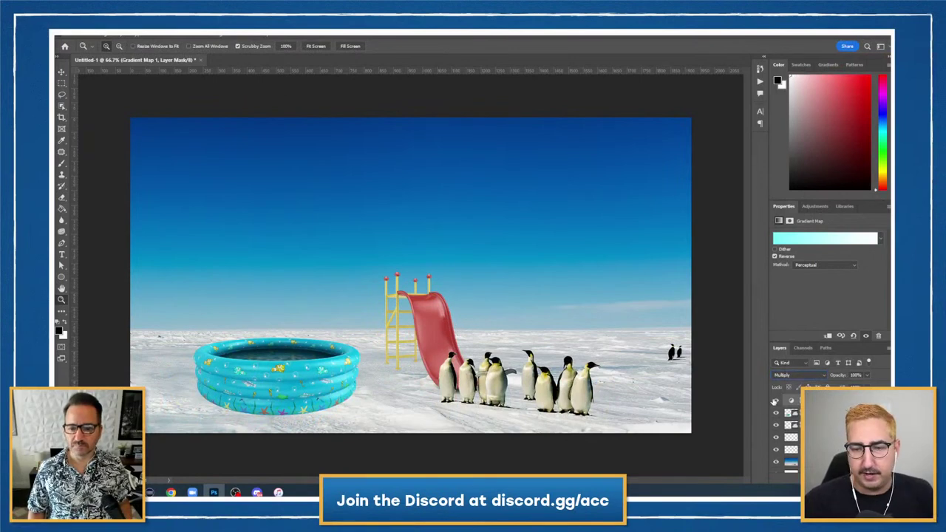
pyautogui.click(776, 401)
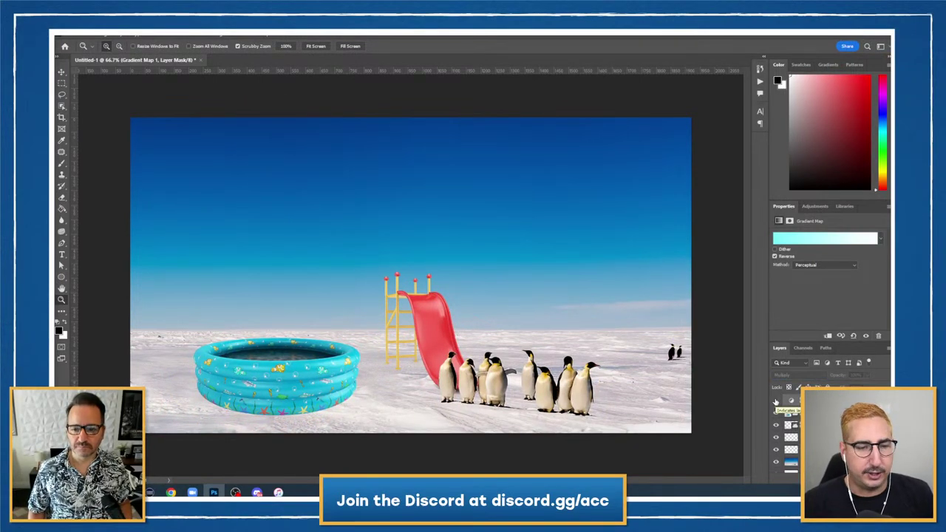
pyautogui.click(775, 401)
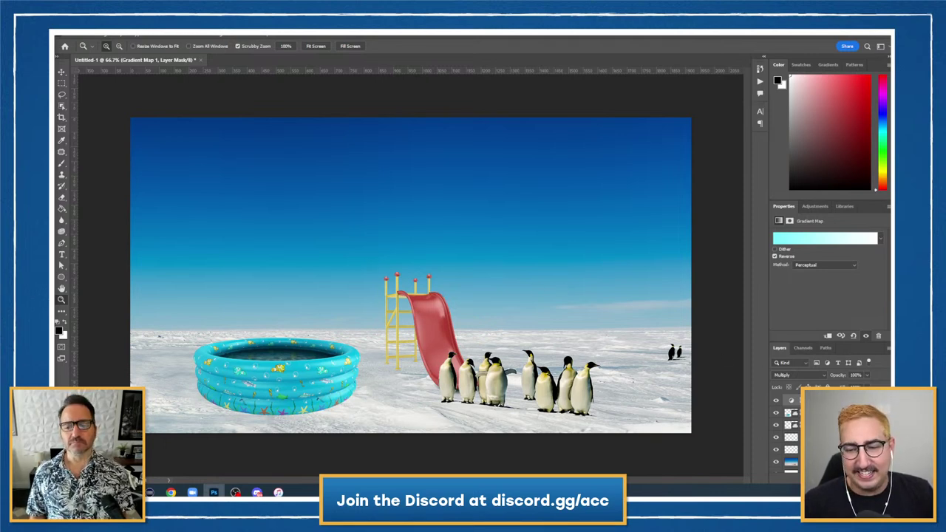
# Add a new layer above the Gradient Map and set up a very large Soft Round brush with 0% hardness
pyautogui.press('x')
pyautogui.press('b')
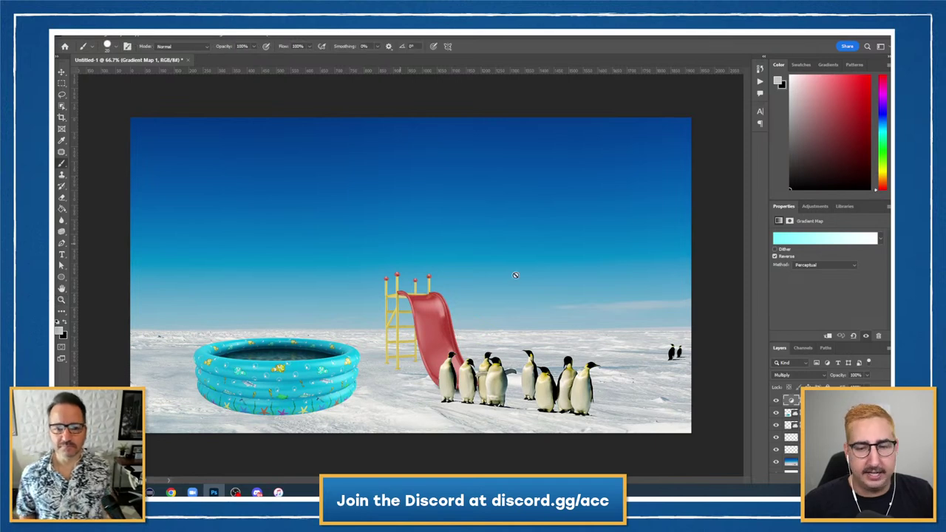
pyautogui.hotkey('ctrl', 'shift', 'n')
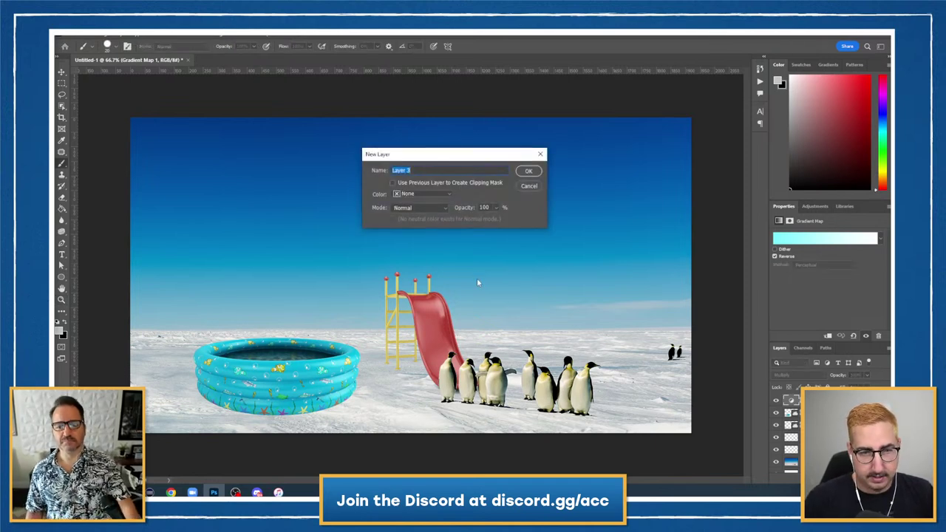
pyautogui.press('Return')
pyautogui.press('z')
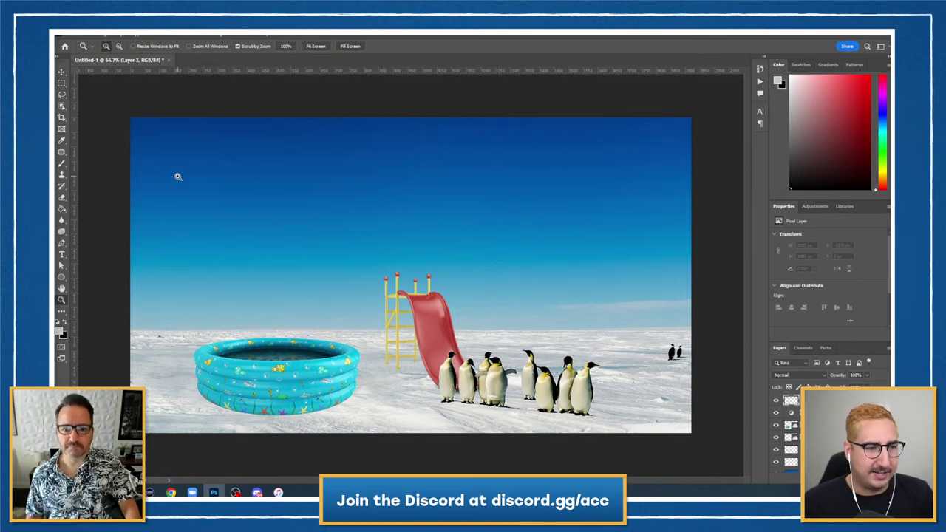
pyautogui.press('b')
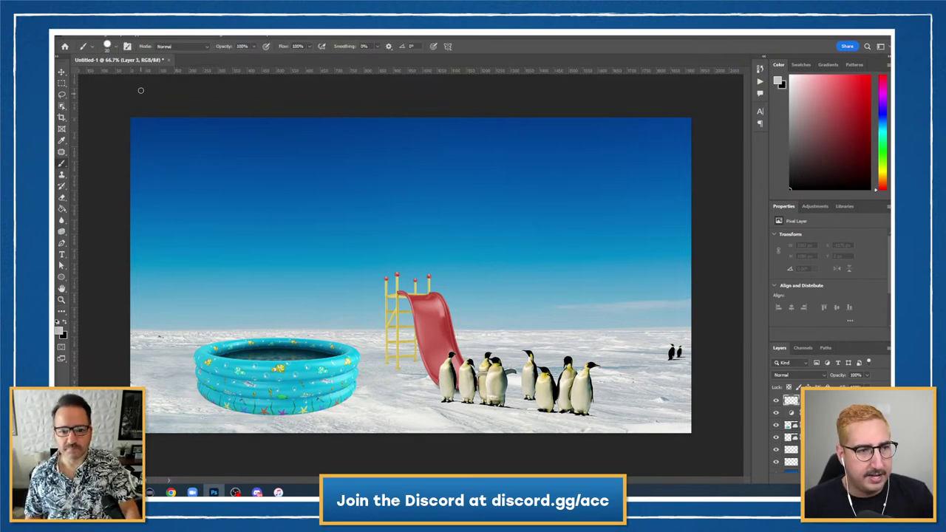
pyautogui.rightClick(183, 152)
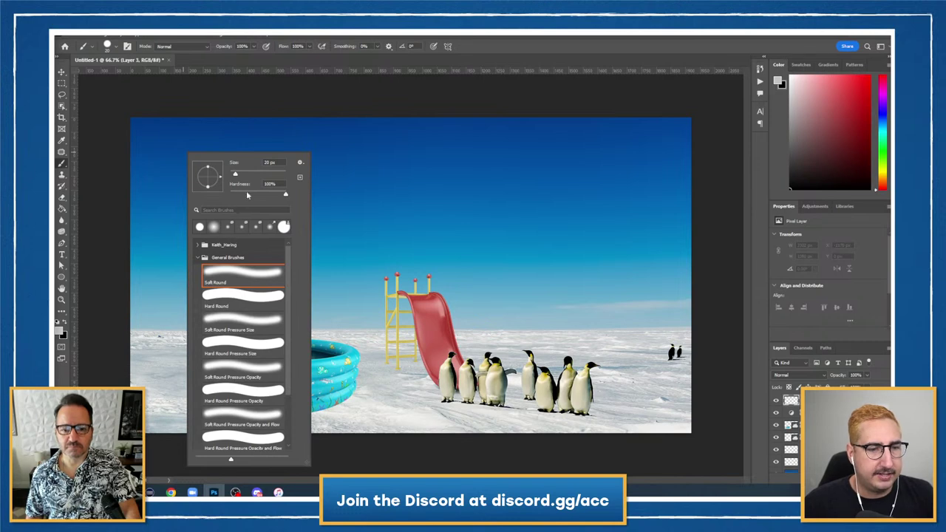
pyautogui.moveTo(257, 174)
pyautogui.mouseDown()
pyautogui.moveTo(230, 194)
pyautogui.moveTo(281, 175)
pyautogui.mouseUp()
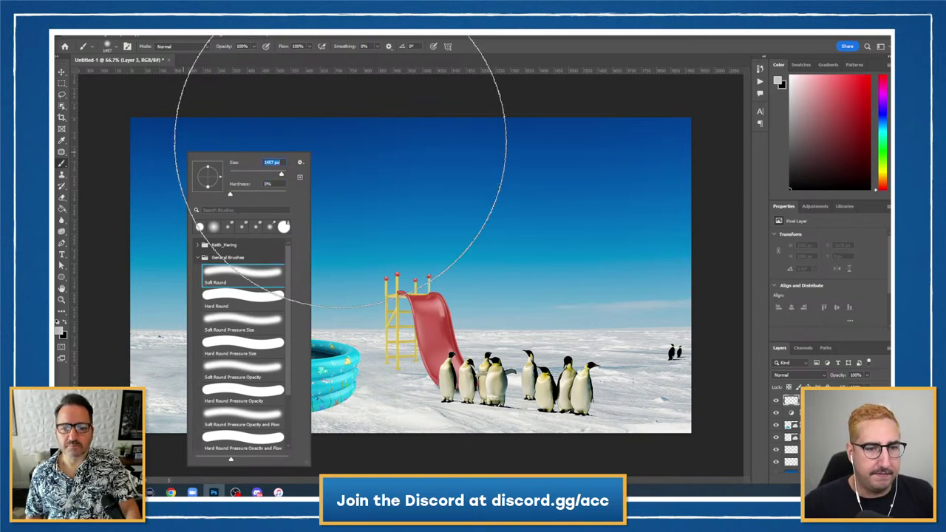
pyautogui.press('Return')
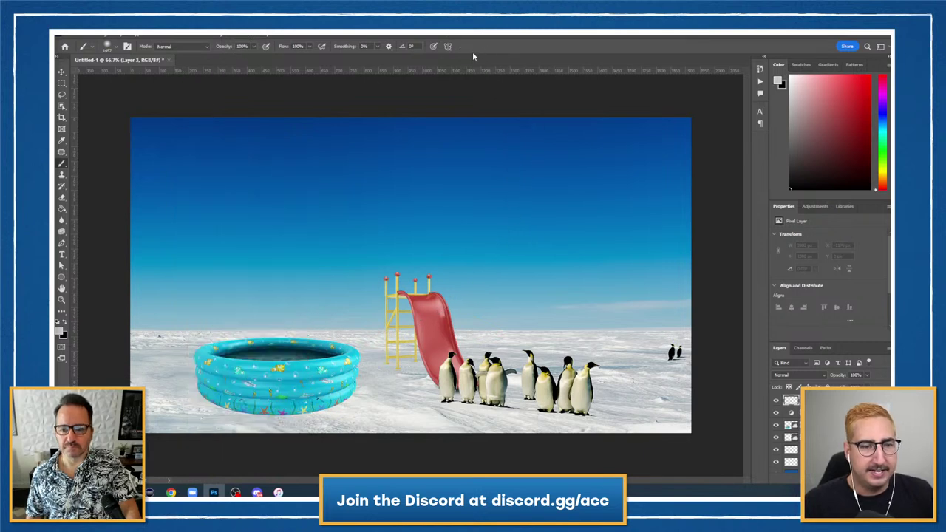
# Set the foreground color to pale yellow #fff997
pyautogui.click(62, 333)
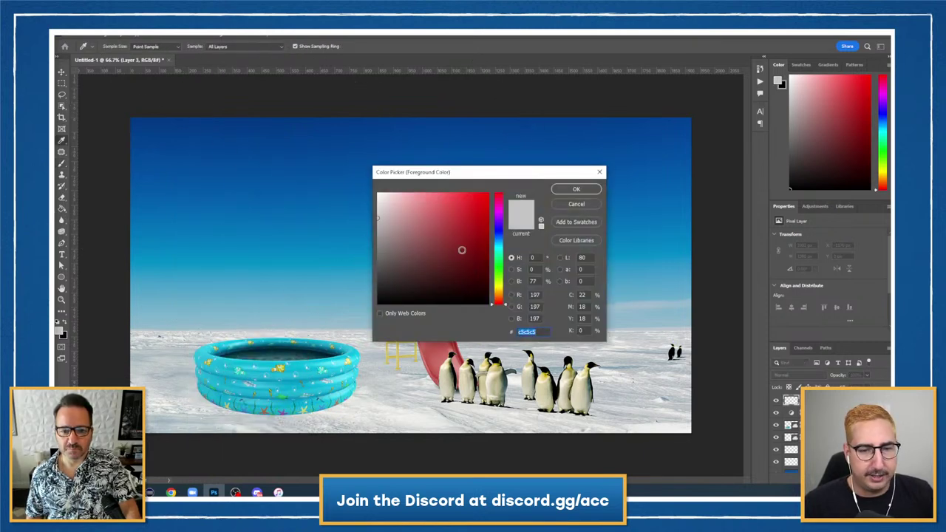
pyautogui.click(500, 286)
pyautogui.moveTo(451, 197); pyautogui.dragTo(422, 189)
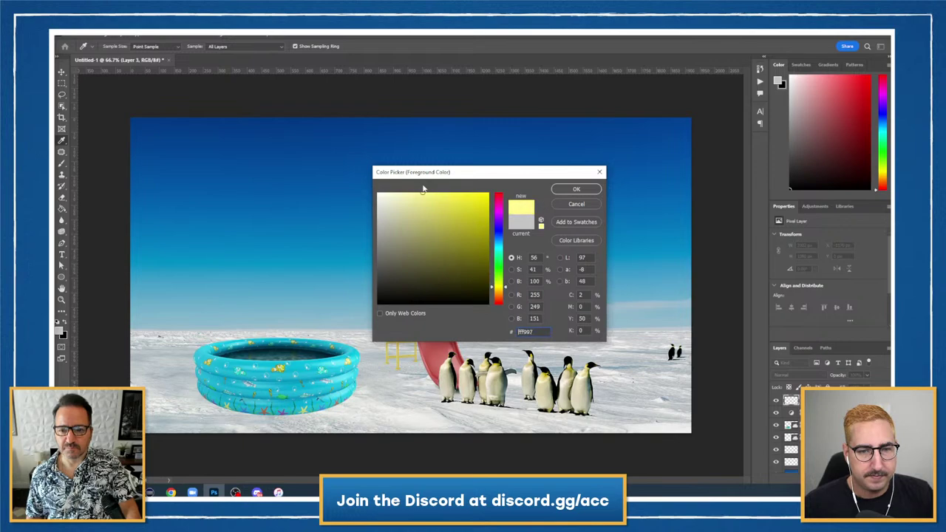
pyautogui.click(576, 189)
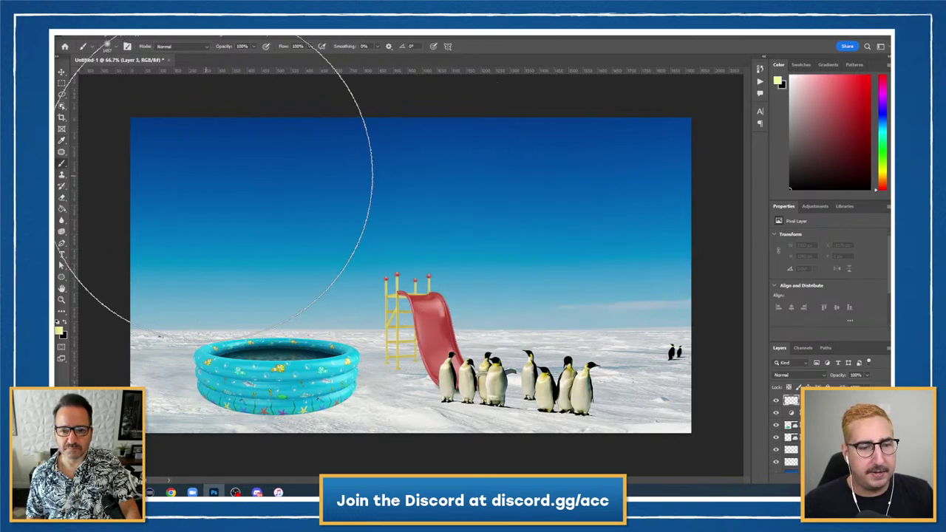
# Enlarge the brush to 2500 px and paint a soft yellow glow over the left side of the scene on Layer 3
pyautogui.press(']')
pyautogui.press(']')
pyautogui.press(']')
pyautogui.press(']')
pyautogui.press(']')
pyautogui.press(']')
pyautogui.press(']')
pyautogui.press(']')
pyautogui.press(']')
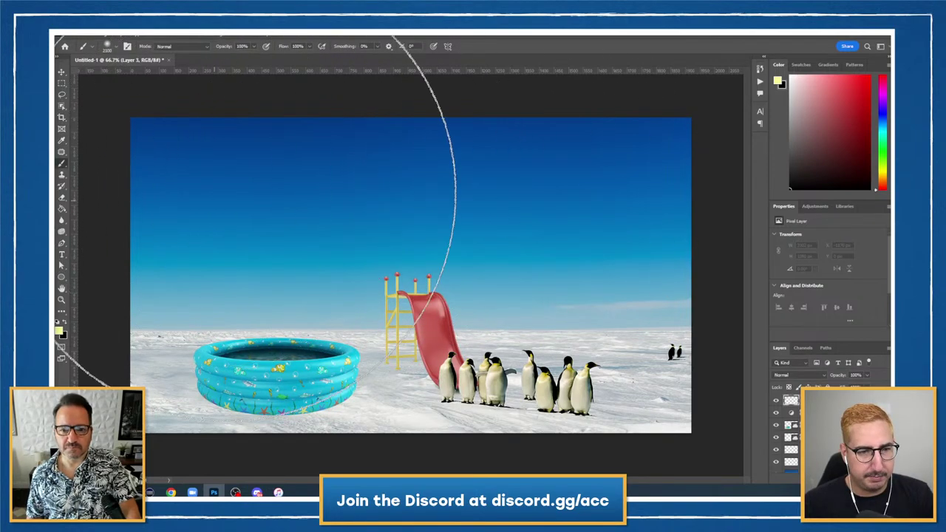
pyautogui.press(']')
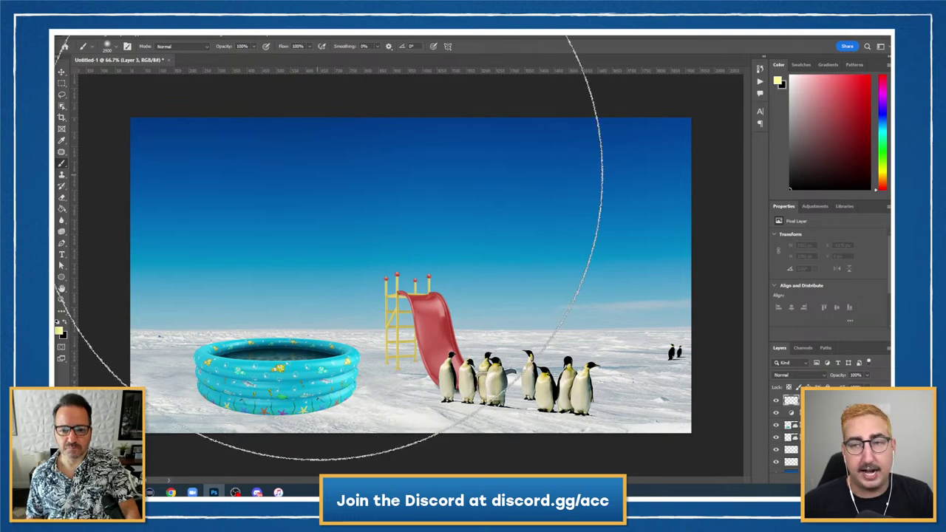
pyautogui.click(327, 183)
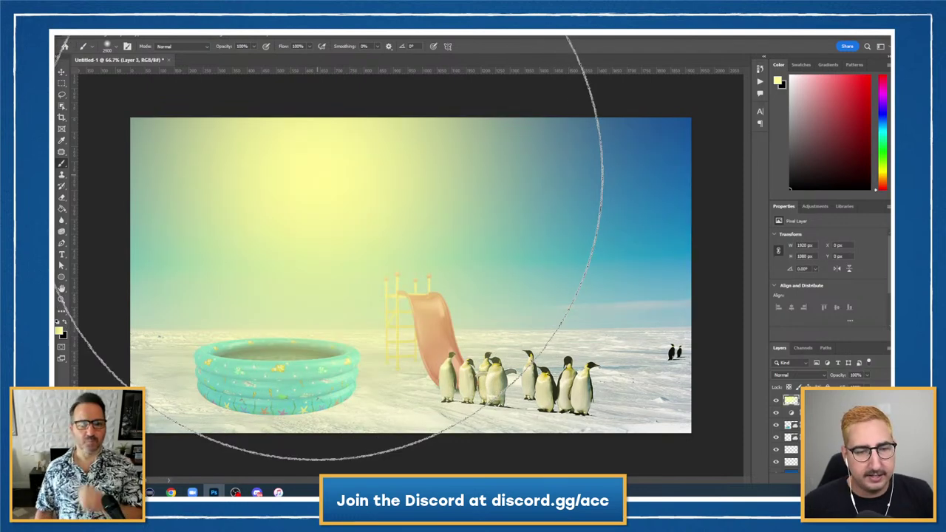
pyautogui.hotkey('ctrl', 'z')
pyautogui.click(159, 111)
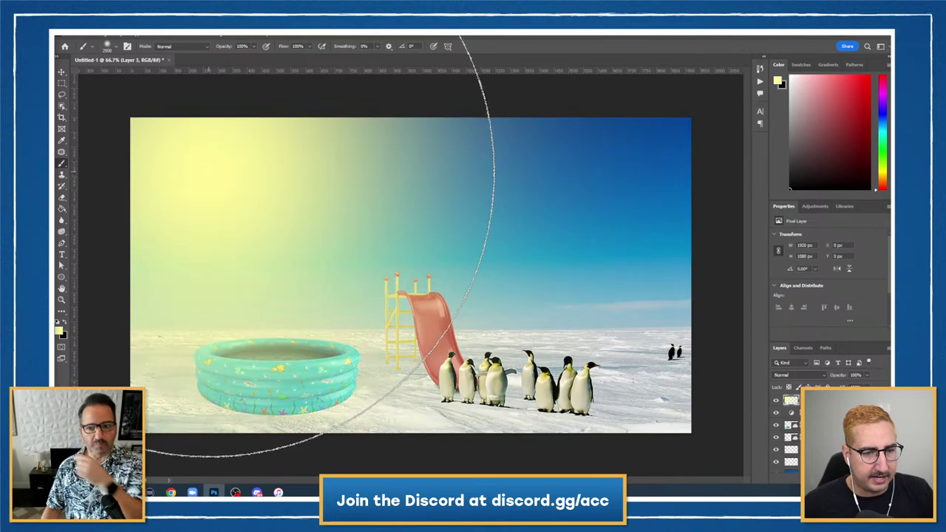
pyautogui.click(200, 252)
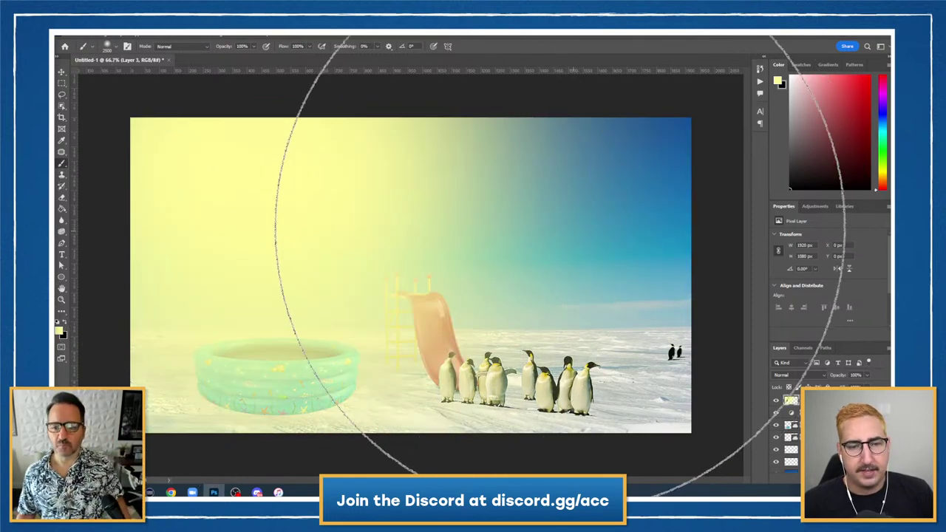
# Try Overlay on the yellow glow layer, then set its blend mode to Soft Light
pyautogui.click(802, 375)
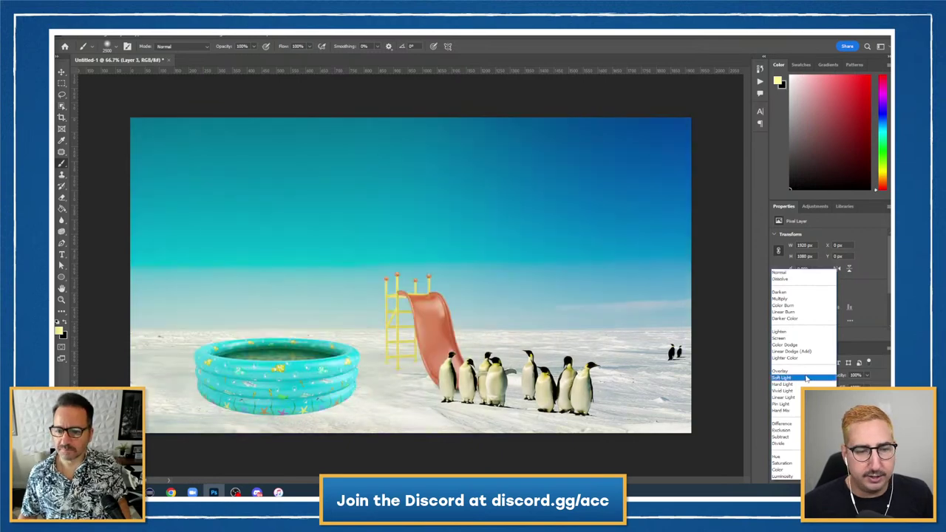
pyautogui.press('Up')
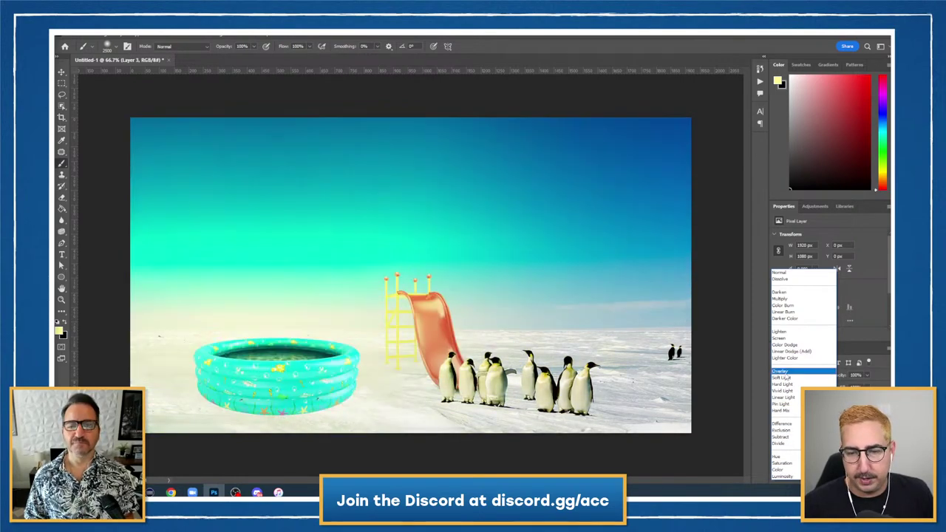
pyautogui.click(783, 378)
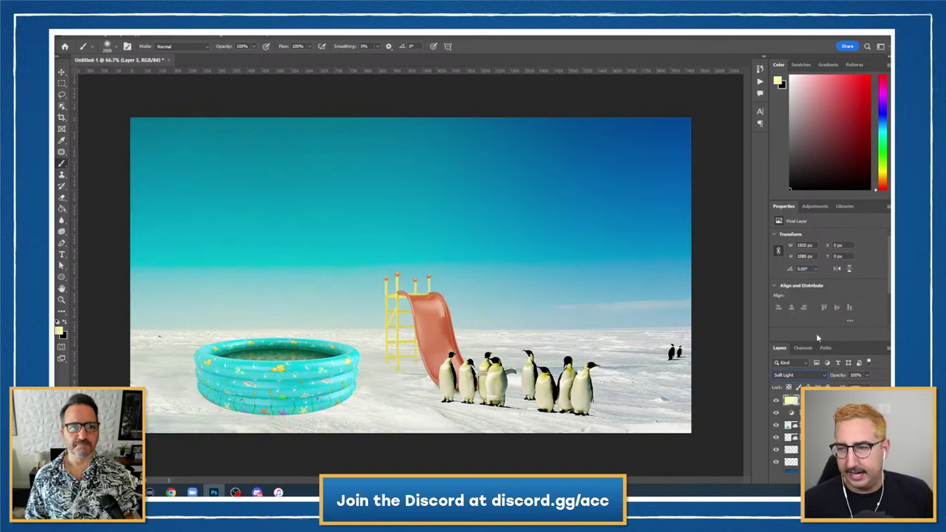
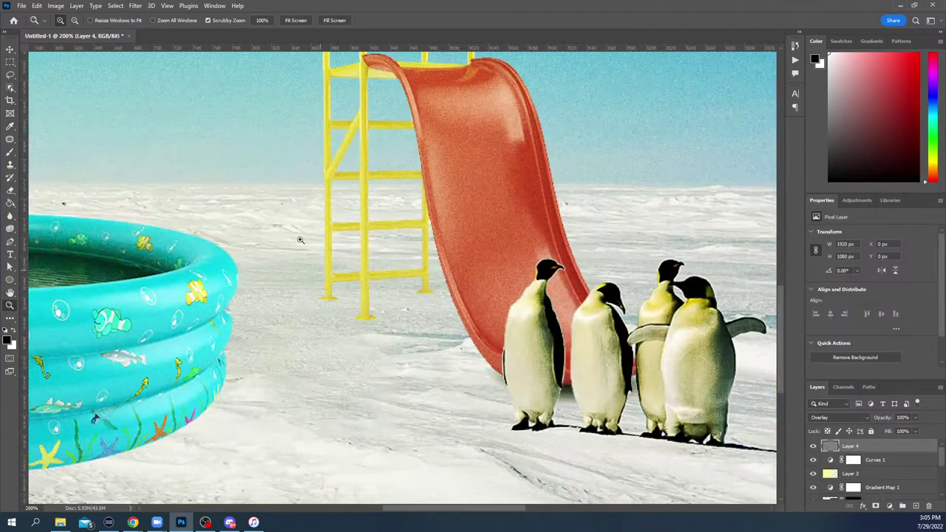
# Select the penguin in front of the slide's lower end from the AdobeStock_131738832 layer with the Object Selection tool
pyautogui.moveTo(287, 224); pyautogui.dragTo(174, 252)
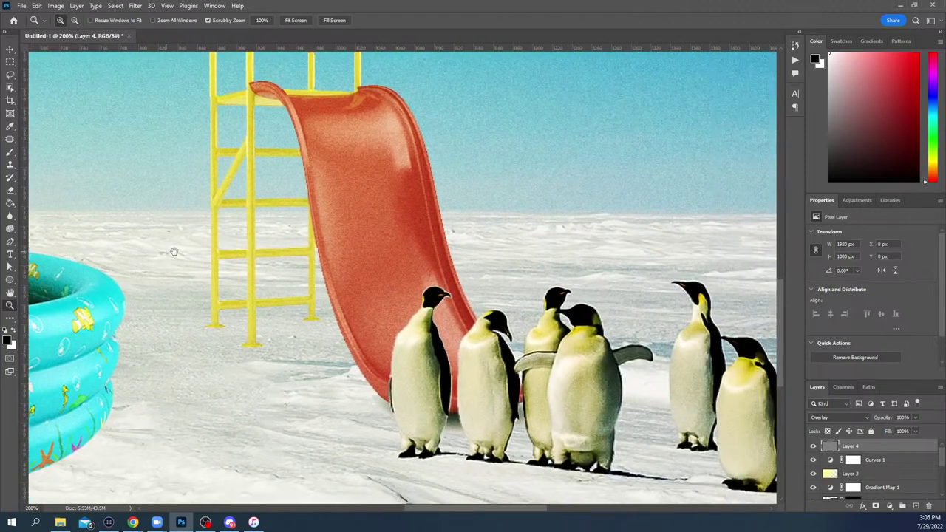
pyautogui.scroll(-4, 887, 474)
pyautogui.click(880, 478)
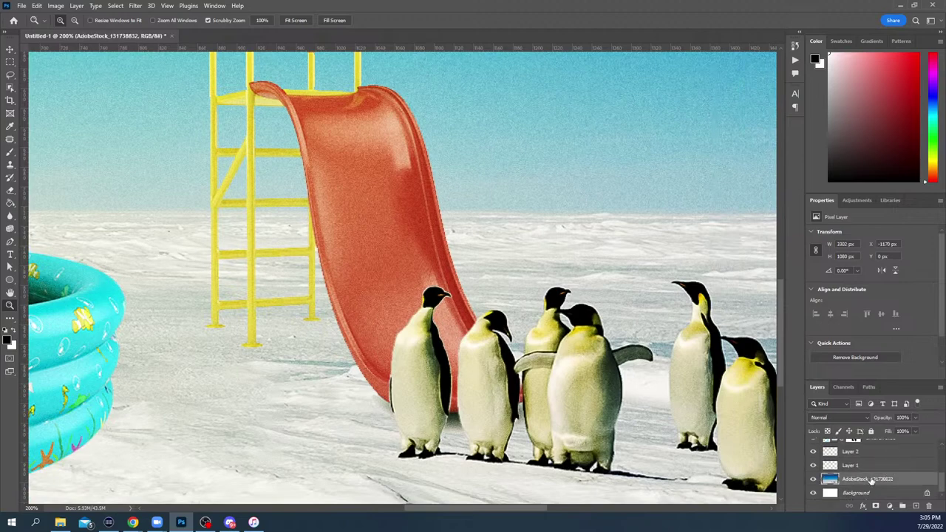
pyautogui.click(422, 333)
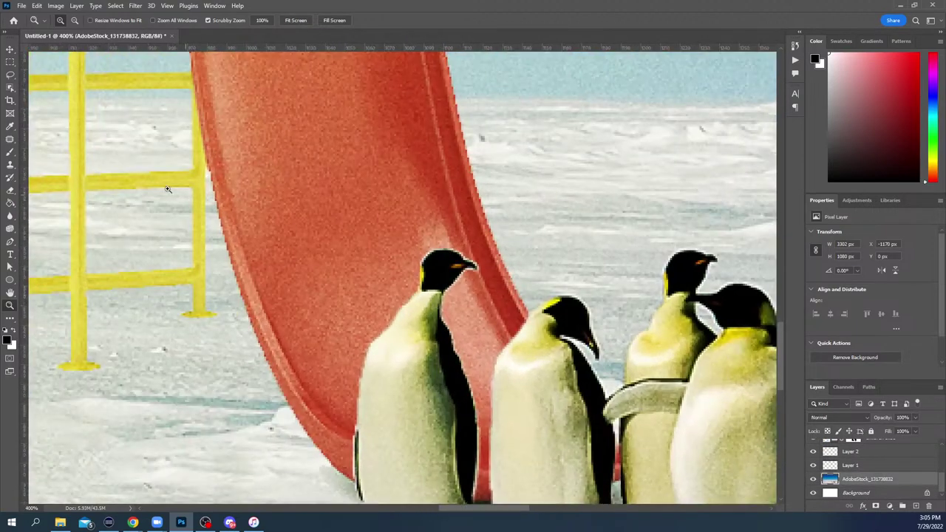
pyautogui.click(11, 87)
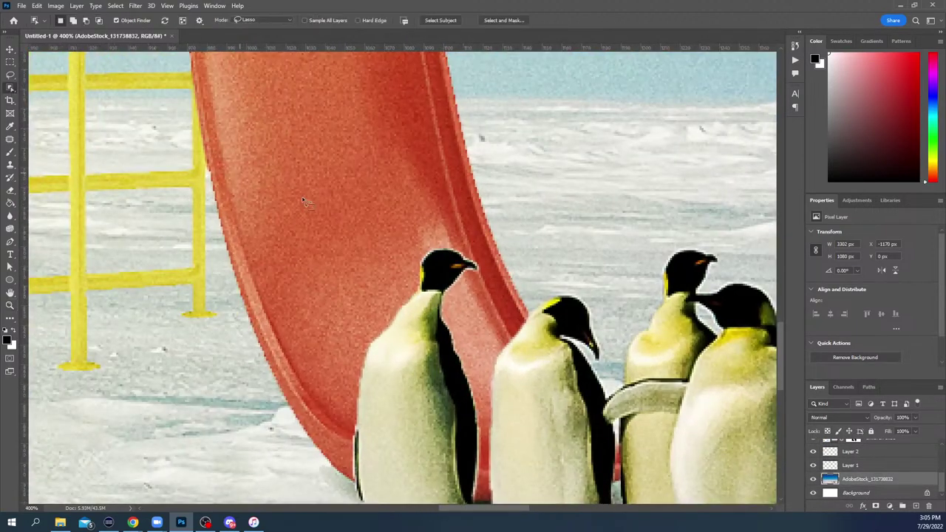
pyautogui.click(435, 263)
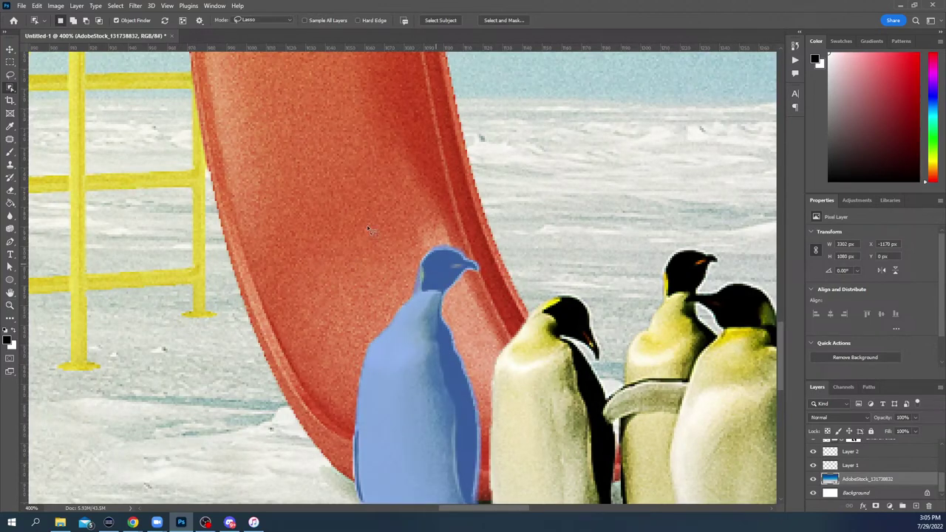
# Contract the penguin selection by 1 pixel
pyautogui.click(116, 6)
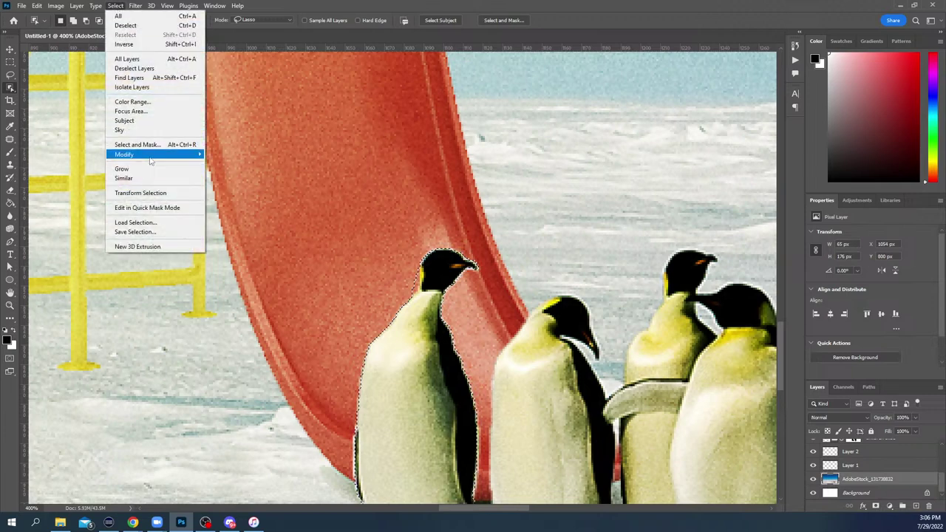
pyautogui.moveTo(151, 157)
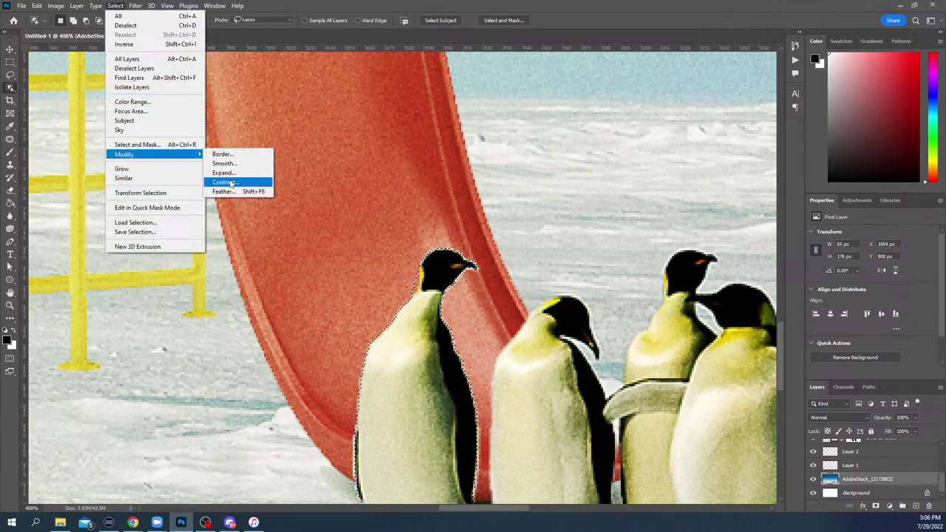
pyautogui.click(225, 182)
pyautogui.write('0')
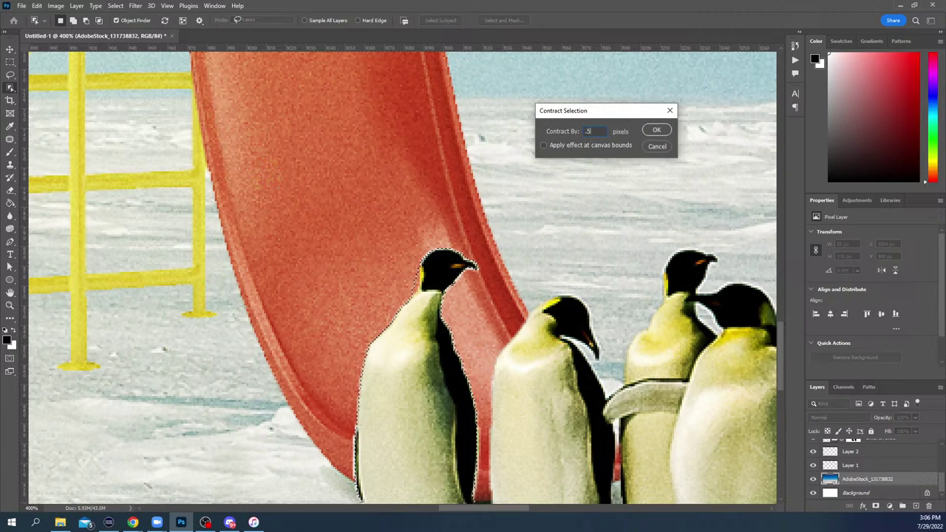
pyautogui.press('Tab')
pyautogui.press('Return')
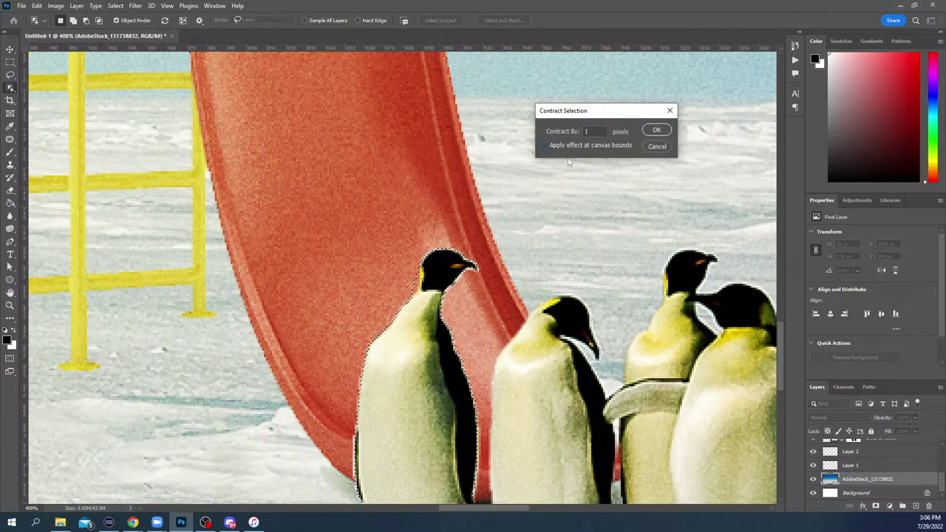
pyautogui.click(657, 130)
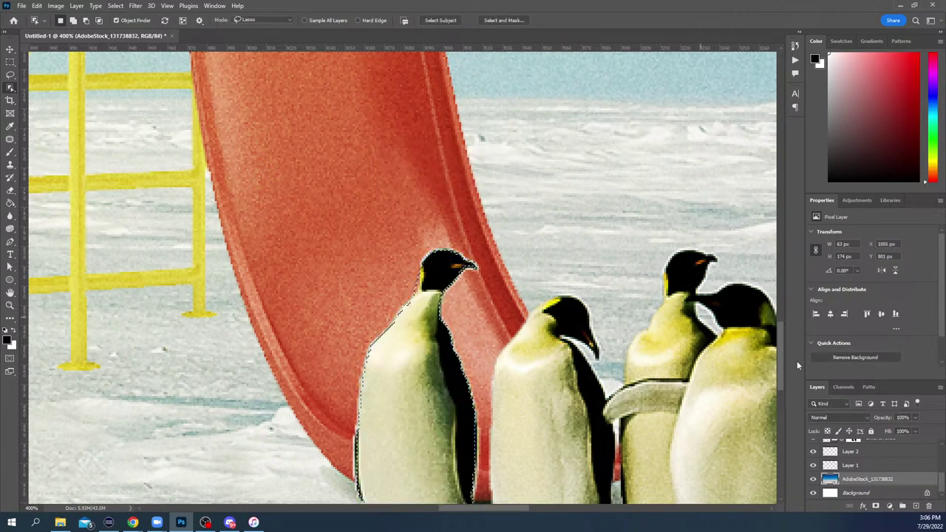
# Target the Children slide layer's mask and set up a 25 px brush with white as the foreground color
pyautogui.scroll(1, 856, 456)
pyautogui.click(854, 453)
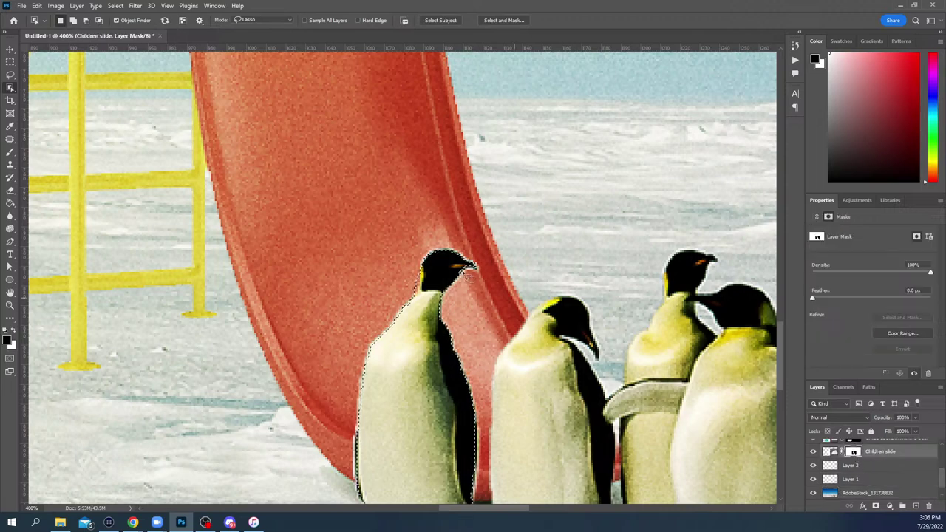
pyautogui.press('b')
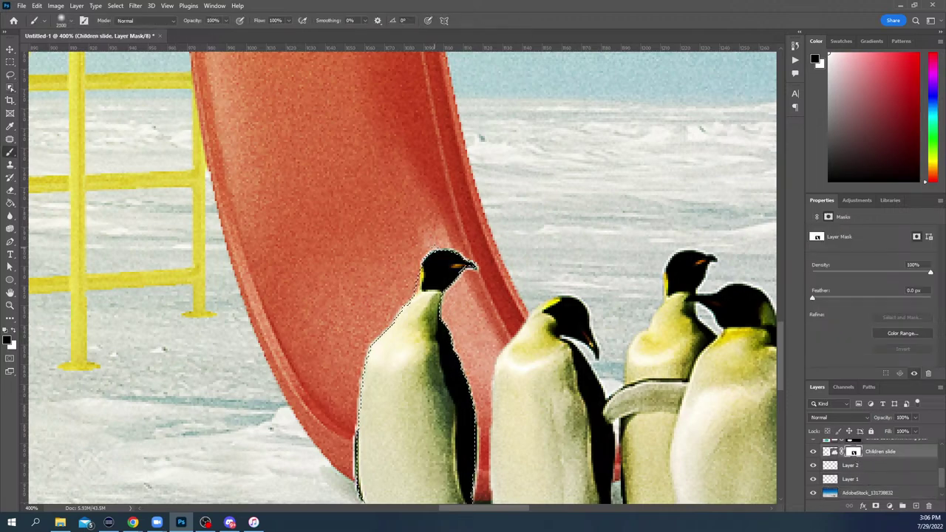
pyautogui.press(']')
pyautogui.press(']')
pyautogui.press(']')
pyautogui.press(']')
pyautogui.press('[')
pyautogui.press('[')
pyautogui.press('[')
pyautogui.press('[')
pyautogui.press('[')
pyautogui.press('[')
pyautogui.press('[')
pyautogui.press('x')
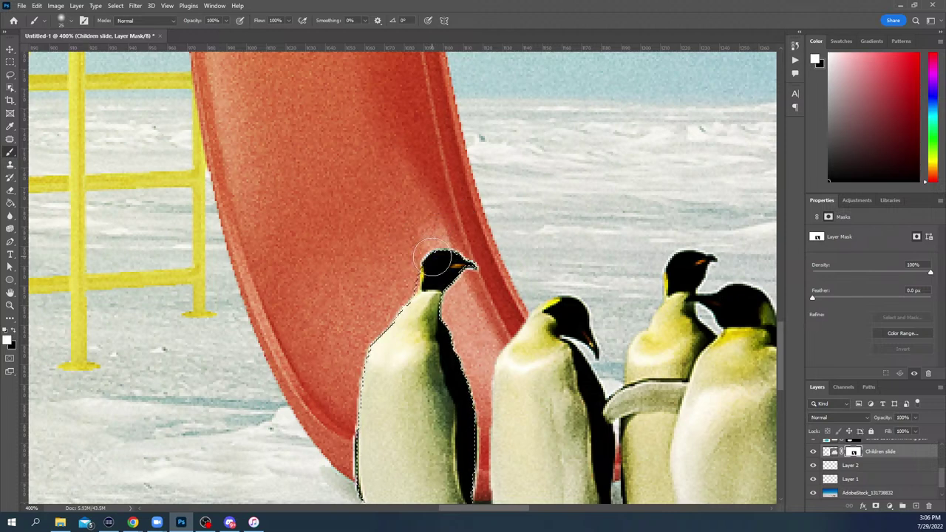
# Invert the selection and paint white on the slide mask around the penguin's head to remove the fringe
pyautogui.press('l')
pyautogui.rightClick(440, 260)
pyautogui.click(464, 270)
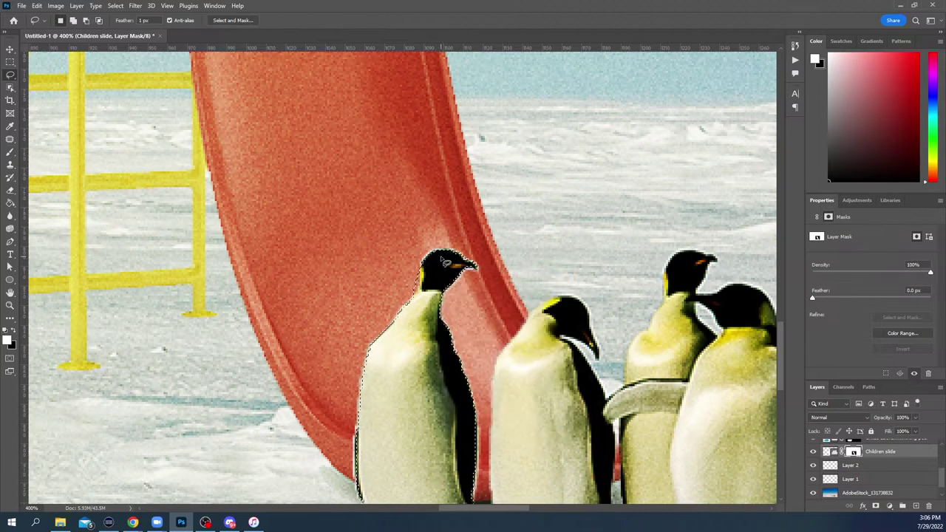
pyautogui.press('b')
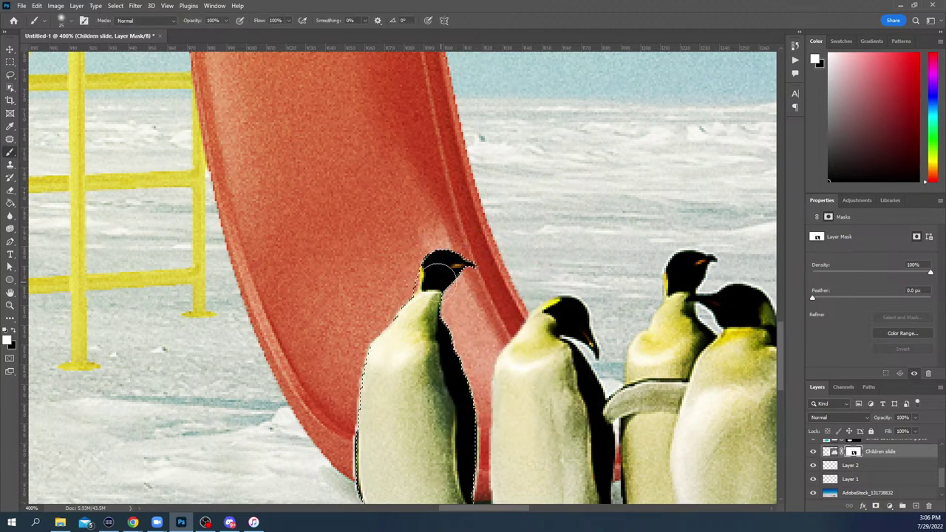
pyautogui.press('x')
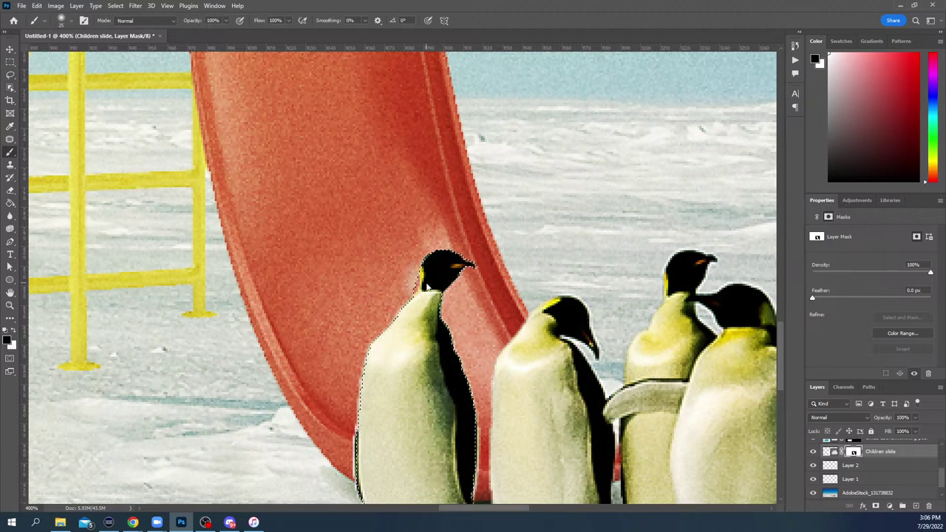
# Invert the selection again and paint black on the slide mask over the penguin's head and neck
pyautogui.press('l')
pyautogui.rightClick(433, 278)
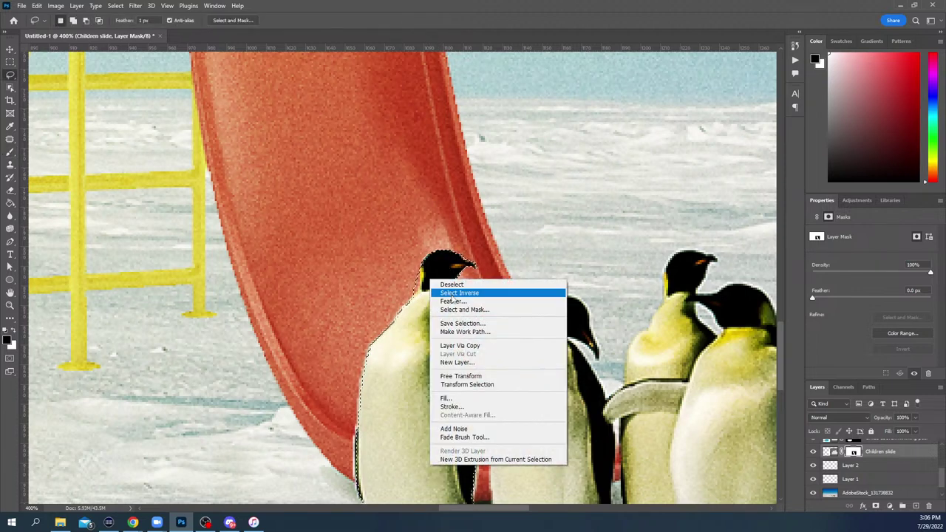
pyautogui.click(458, 291)
pyautogui.press('x')
pyautogui.press('b')
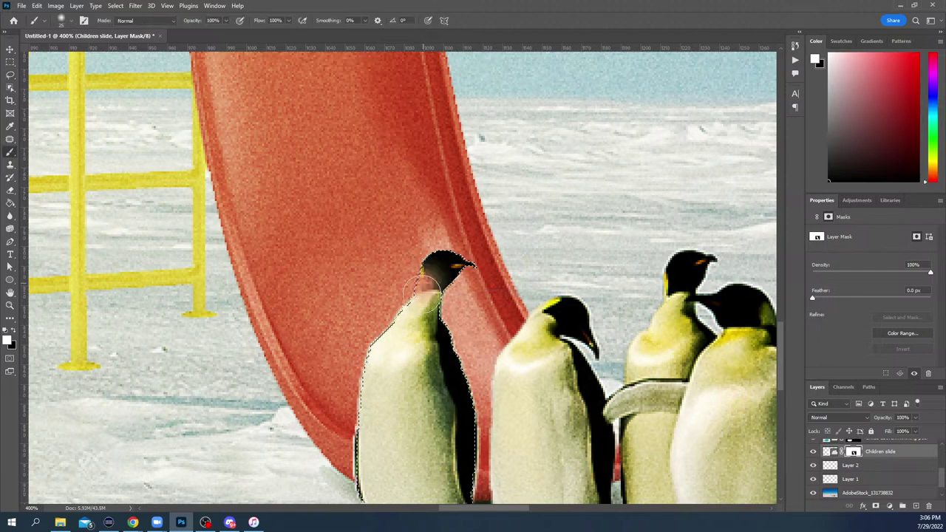
pyautogui.press('x')
pyautogui.moveTo(422, 294); pyautogui.dragTo(423, 296)
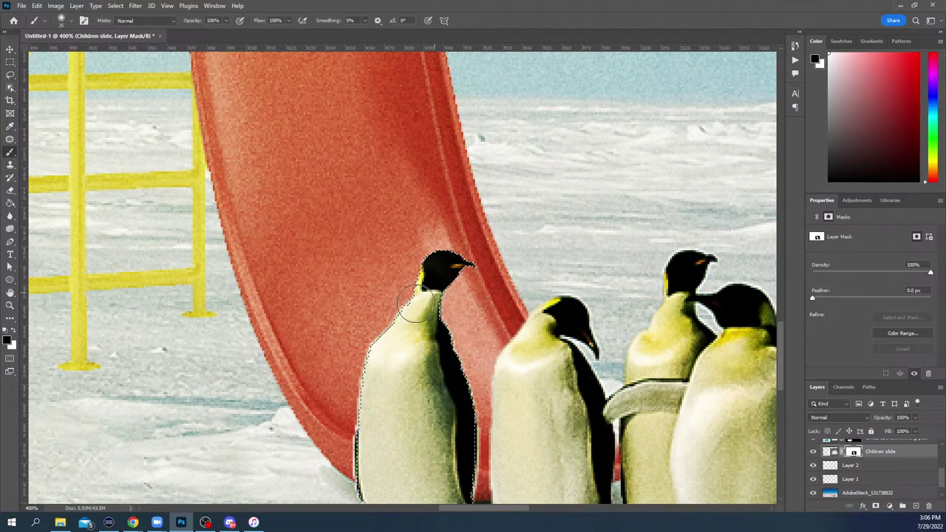
# Clear the selection and examine the whole composite around the slide and penguins
pyautogui.press('z')
pyautogui.keyDown('alt'); pyautogui.click(442, 265); pyautogui.keyUp('alt')
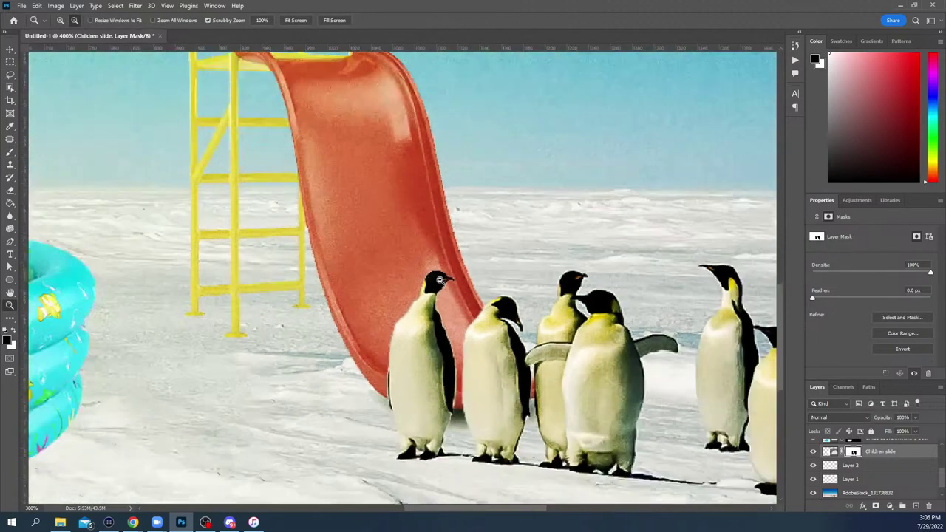
pyautogui.keyDown('alt'); pyautogui.click(442, 264); pyautogui.keyUp('alt')
pyautogui.keyDown('alt'); pyautogui.click(442, 265); pyautogui.keyUp('alt')
pyautogui.keyDown('alt'); pyautogui.click(442, 265); pyautogui.keyUp('alt')
pyautogui.keyDown('alt'); pyautogui.click(442, 265); pyautogui.keyUp('alt')
pyautogui.click(444, 302)
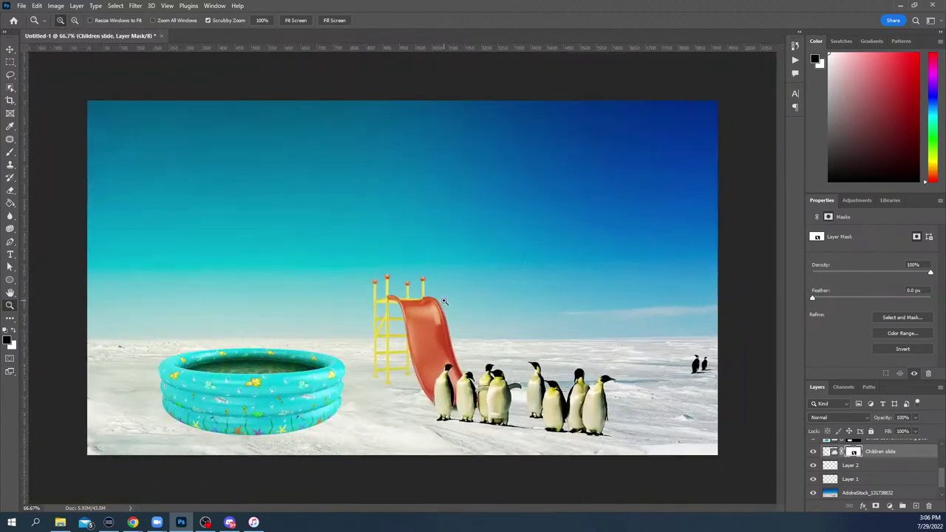
pyautogui.click(446, 285)
pyautogui.keyDown('alt'); pyautogui.click(447, 262); pyautogui.keyUp('alt')
# Group Layer 4, Curves 1, Layer 3 and Gradient Map 1 into a single layer group
pyautogui.scroll(1, 871, 467)
pyautogui.moveTo(856, 381); pyautogui.dragTo(858, 198)
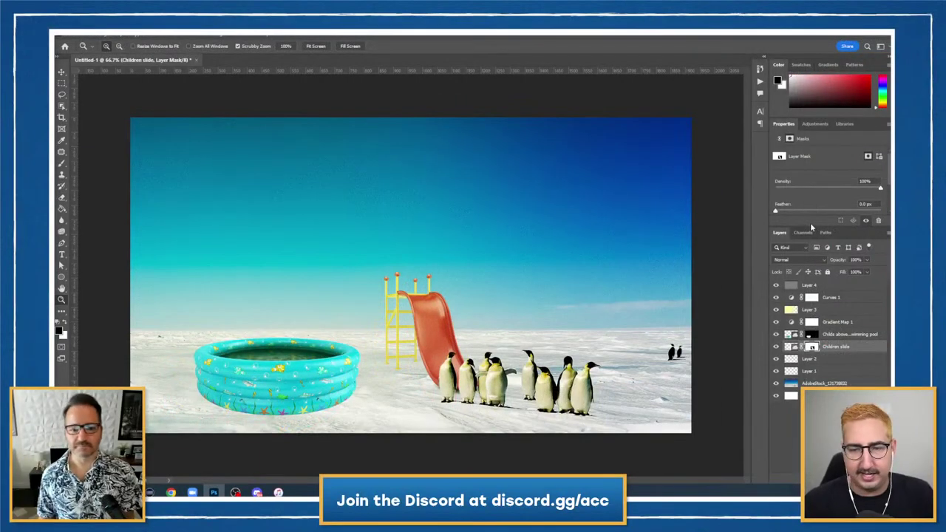
pyautogui.click(820, 286)
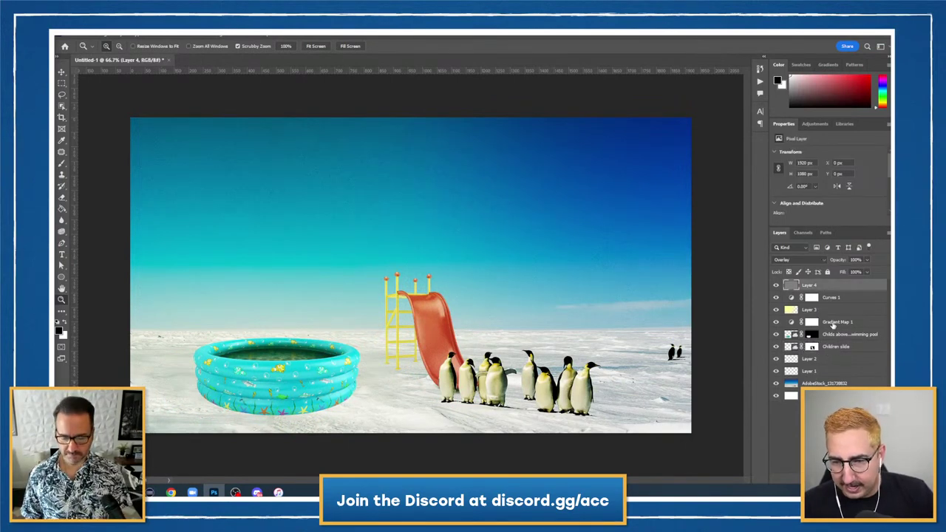
pyautogui.keyDown('shift'); pyautogui.click(842, 326); pyautogui.keyUp('shift')
pyautogui.hotkey('ctrl', 'g')
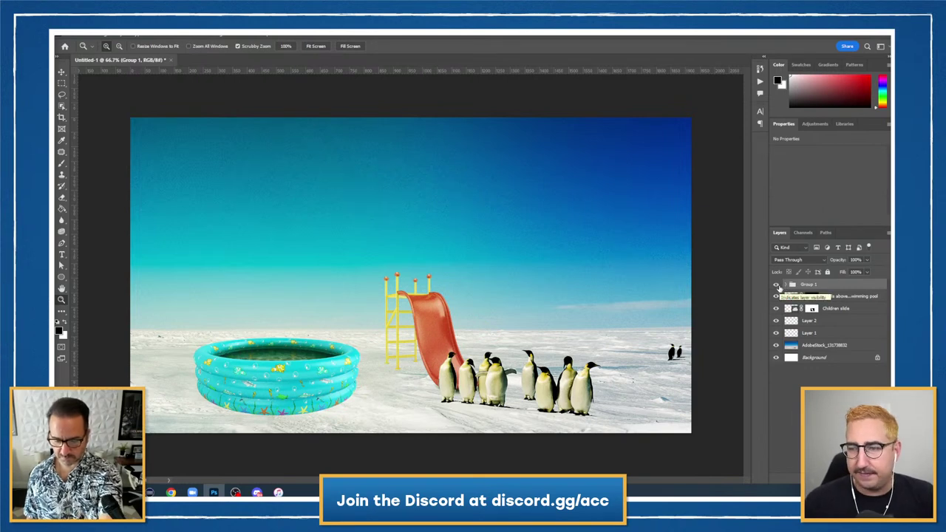
# Toggle the effects group's visibility repeatedly to compare the composite with and without the color and grain treatment
pyautogui.click(777, 285)
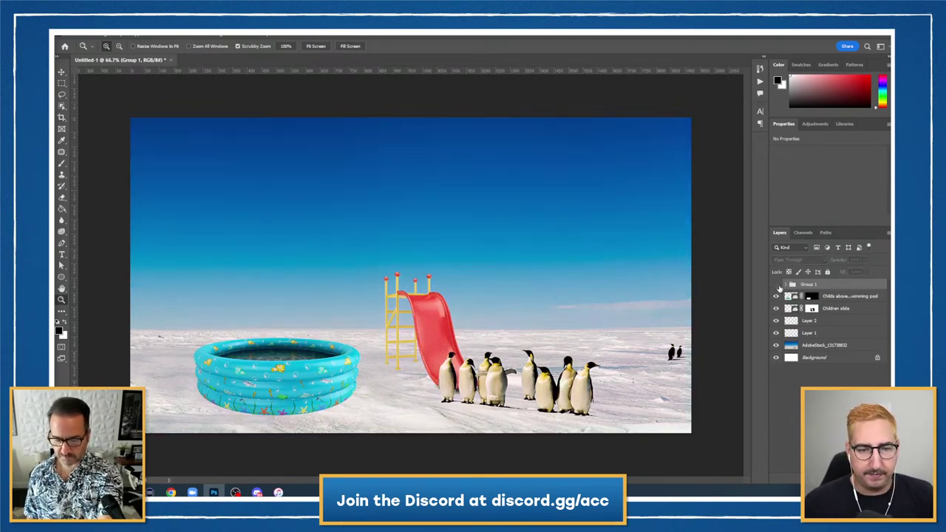
pyautogui.click(777, 285)
pyautogui.click(776, 285)
pyautogui.click(777, 286)
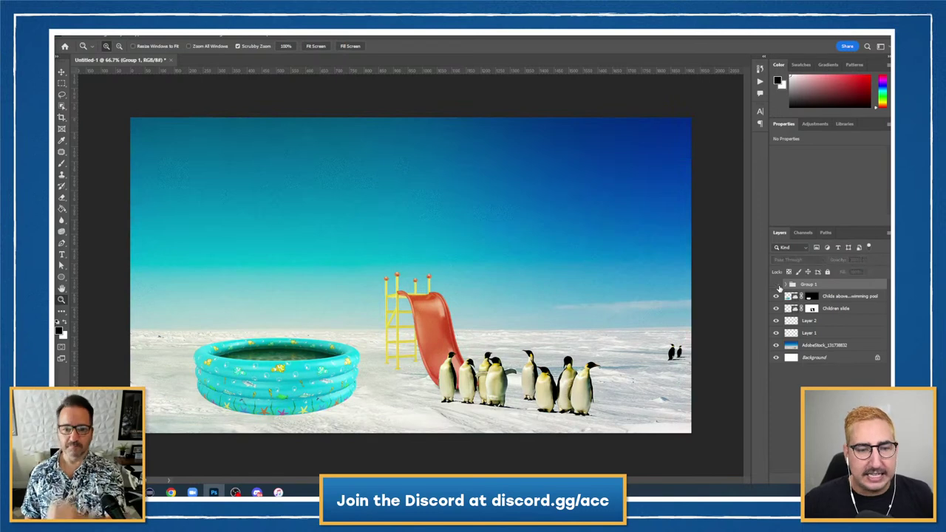
pyautogui.click(777, 286)
pyautogui.click(777, 285)
pyautogui.click(777, 286)
pyautogui.click(777, 285)
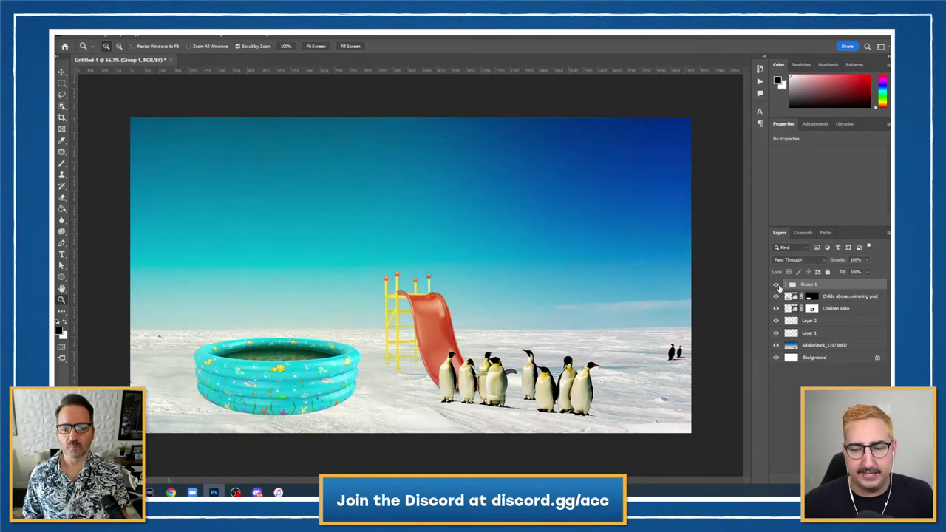
pyautogui.click(777, 286)
pyautogui.click(777, 286)
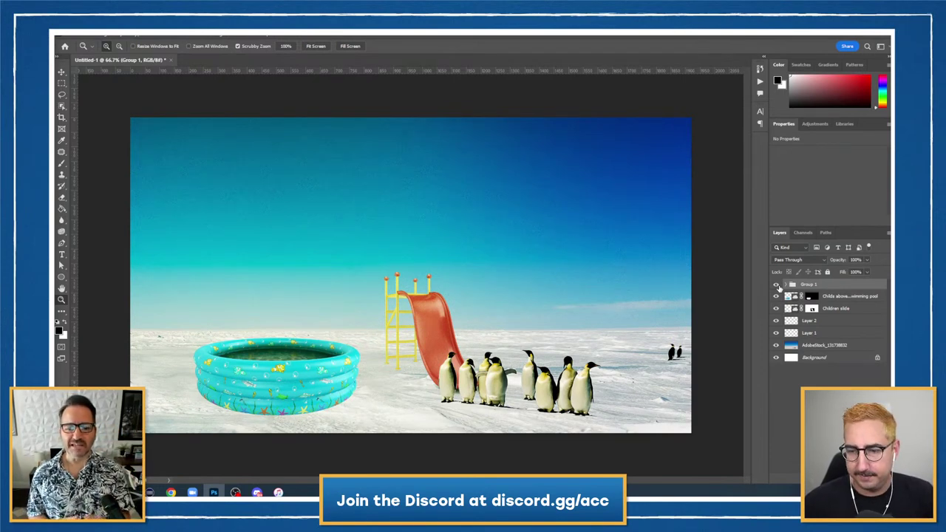
pyautogui.click(777, 285)
pyautogui.click(777, 285)
pyautogui.click(777, 285)
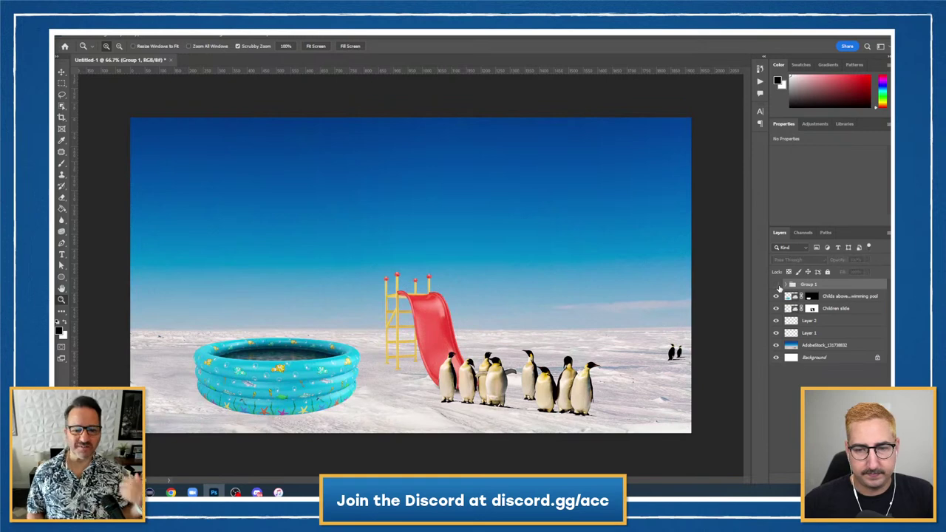
pyautogui.click(777, 286)
pyautogui.click(777, 285)
pyautogui.click(777, 285)
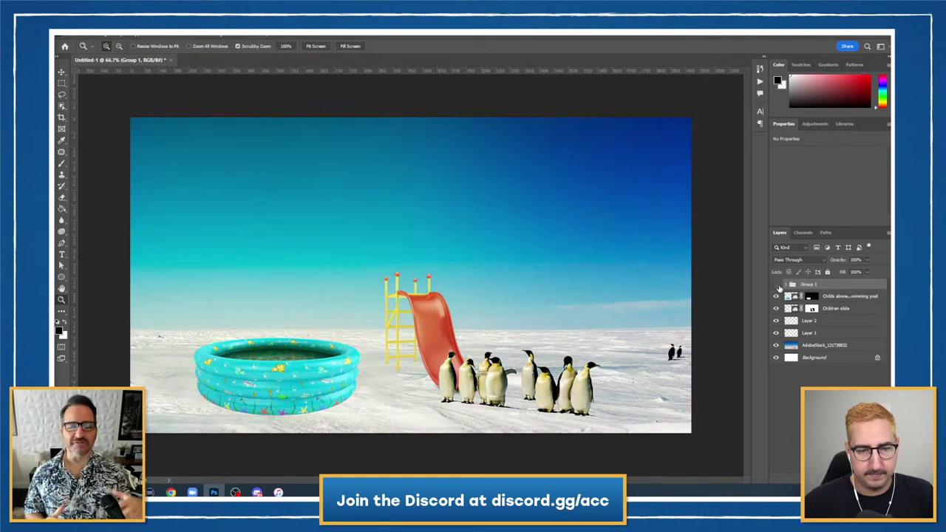
pyautogui.click(777, 285)
pyautogui.click(777, 285)
pyautogui.click(777, 285)
pyautogui.click(777, 286)
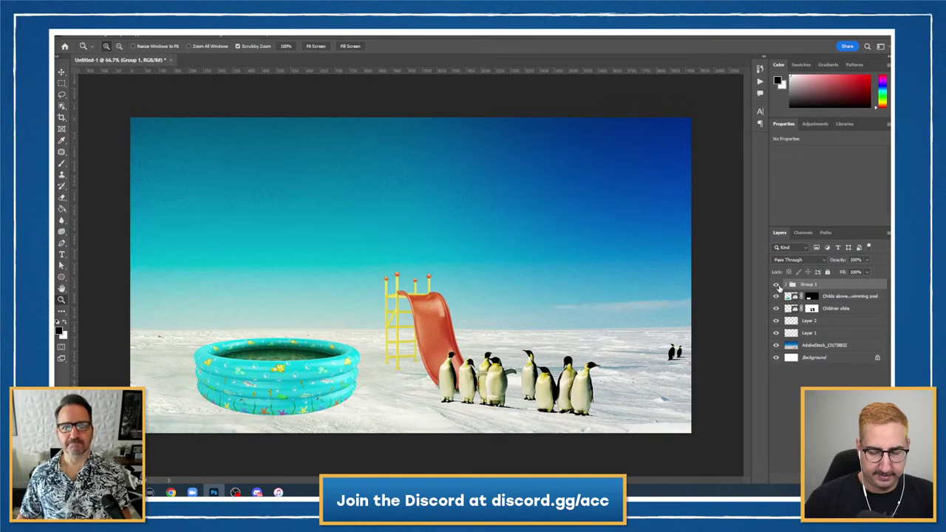
# Delete the effects group and enable the Harmonization neural filter
pyautogui.press('Delete')
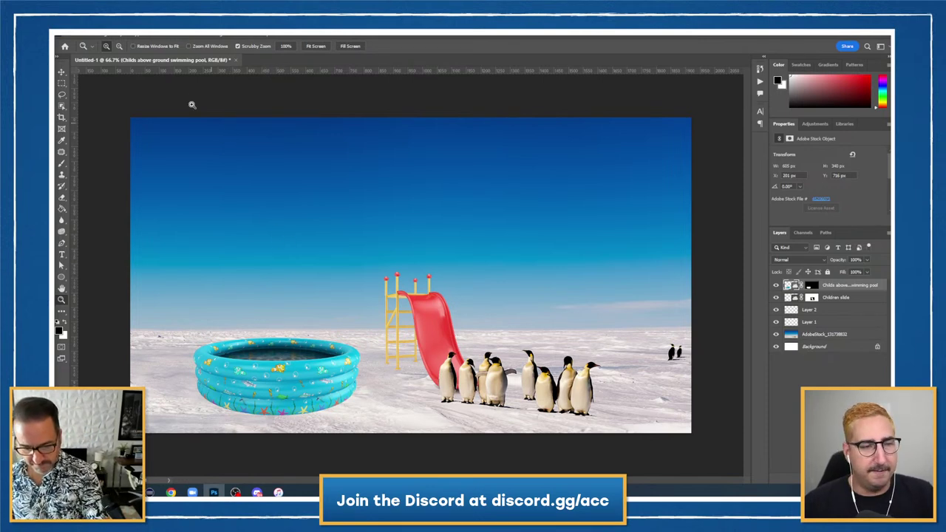
pyautogui.click(178, 35)
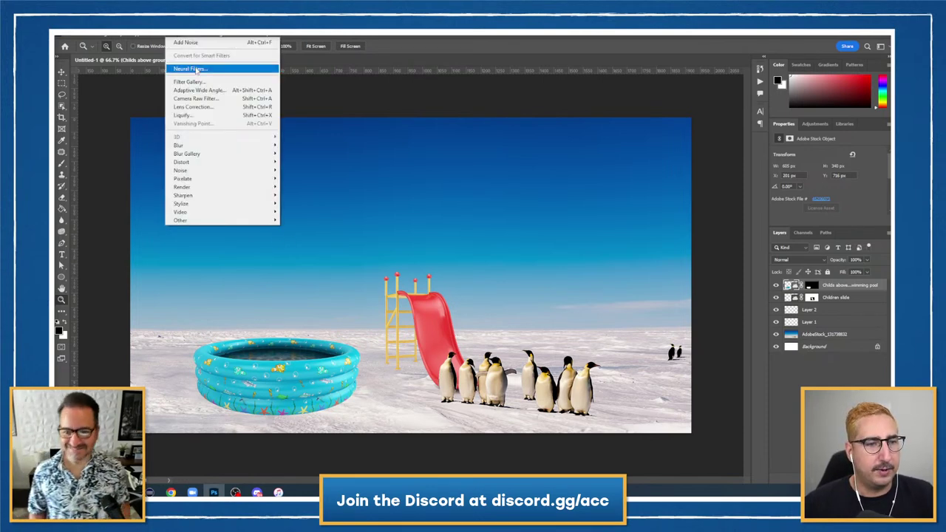
pyautogui.click(190, 68)
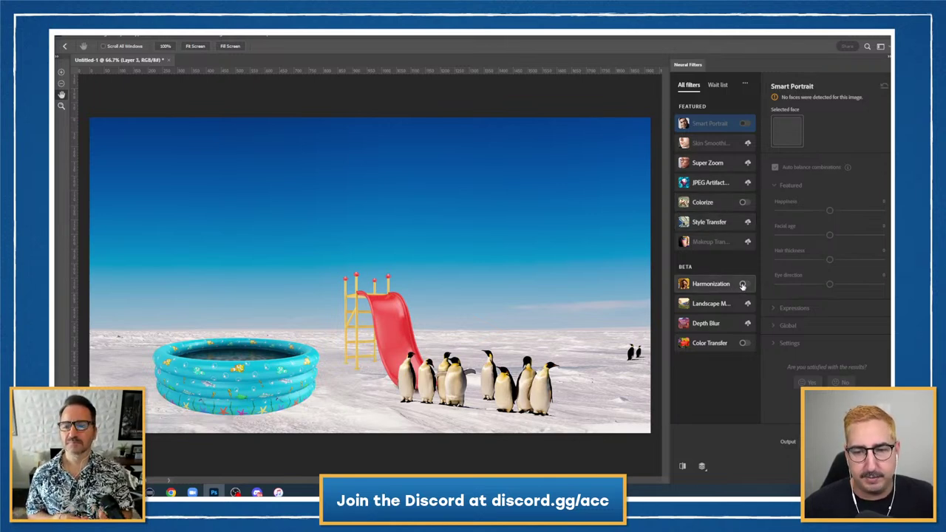
pyautogui.click(743, 284)
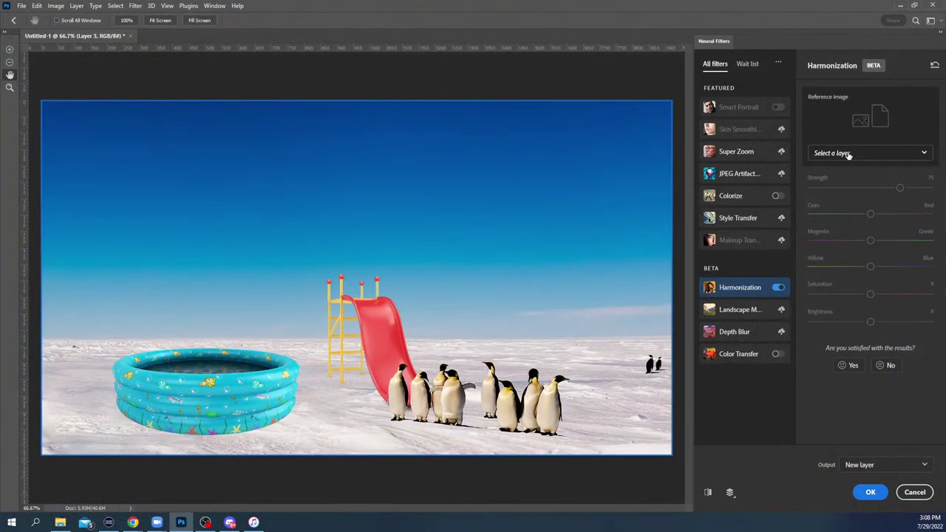
# Use AdobeStock_131738832 as the Harmonization reference image and set the strength to 50
pyautogui.click(849, 154)
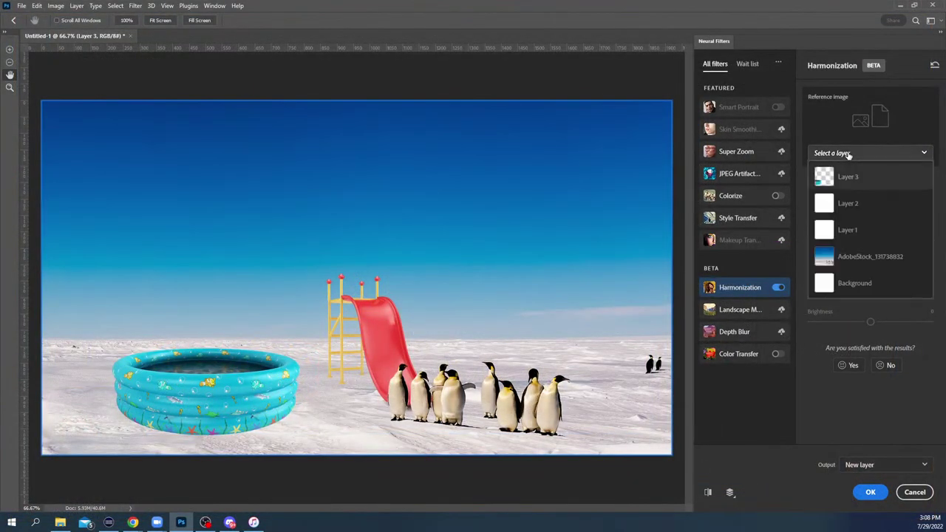
pyautogui.click(864, 258)
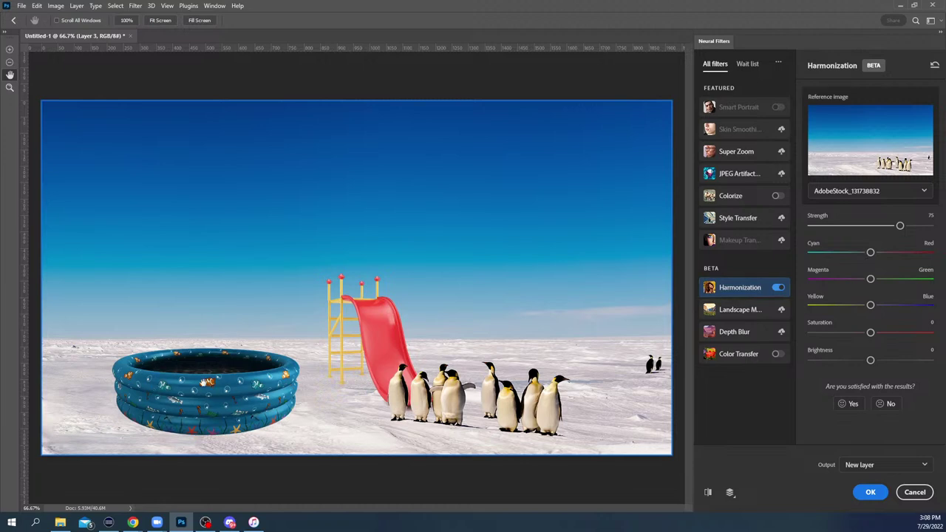
pyautogui.moveTo(899, 226); pyautogui.dragTo(871, 227)
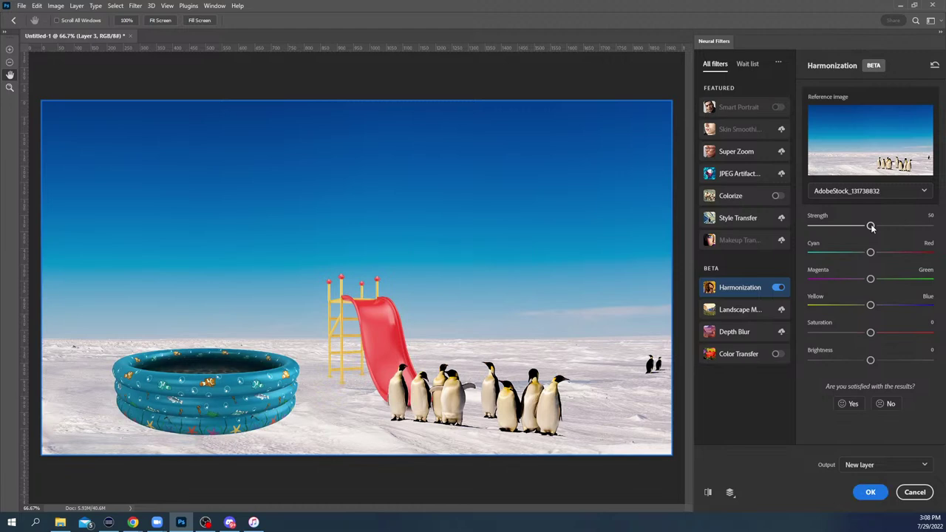
# Shift the pool's color balance toward cyan, green and blue, set saturation to +23, and apply the filter to a new layer
pyautogui.moveTo(869, 254); pyautogui.dragTo(850, 255)
pyautogui.moveTo(872, 280); pyautogui.dragTo(887, 280)
pyautogui.moveTo(872, 306); pyautogui.dragTo(903, 306)
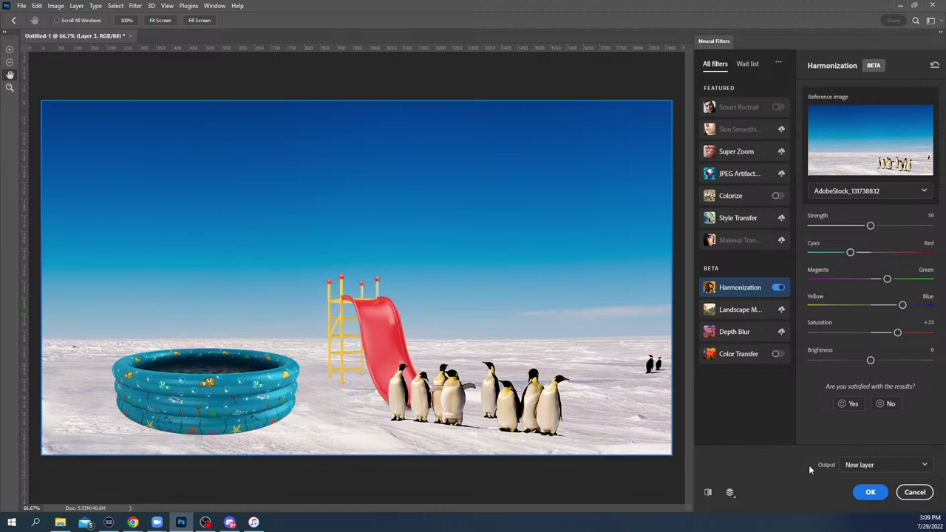
pyautogui.click(869, 493)
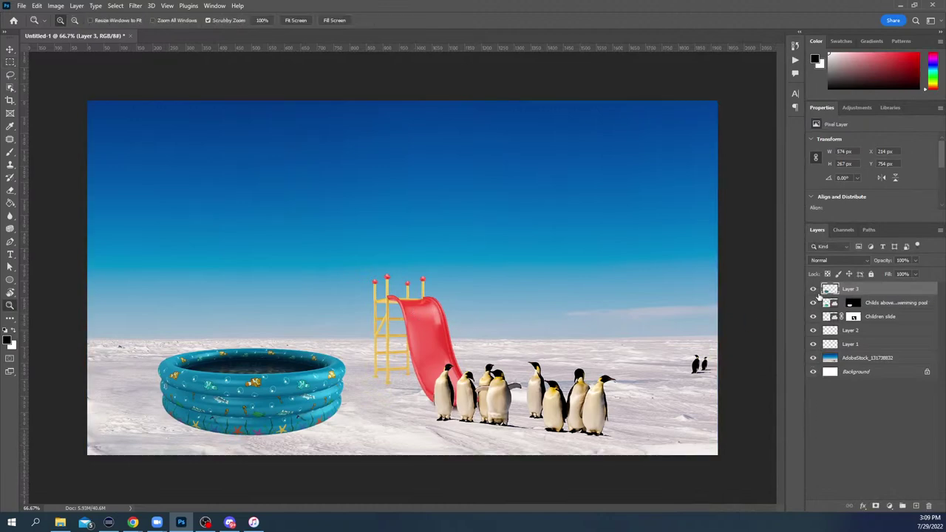
# Toggle the harmonized pool layer's visibility to compare the colors, and delete that layer
pyautogui.click(814, 289)
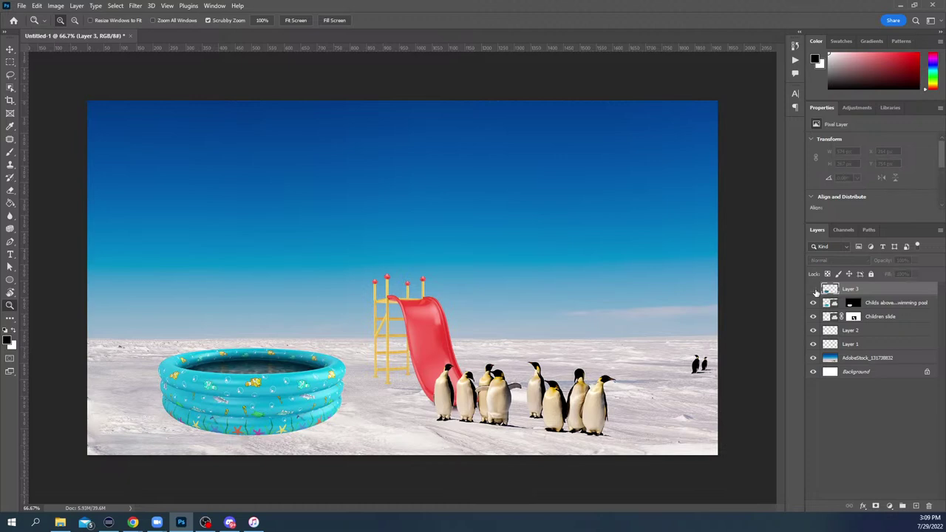
pyautogui.click(814, 289)
pyautogui.press('Delete')
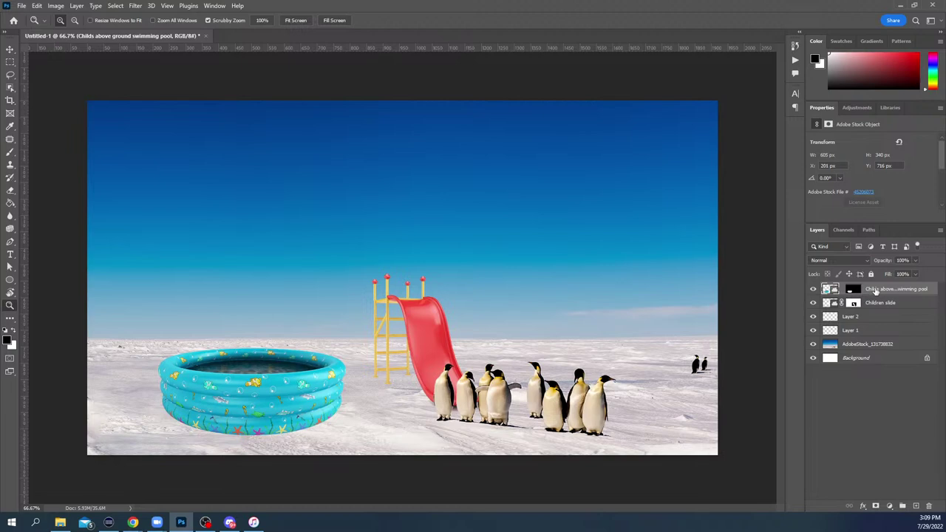
# Stamp all visible layers into a new layer and try the Harmonization neural filter on it
pyautogui.hotkey('ctrl', 'shift', 'alt', 'e')
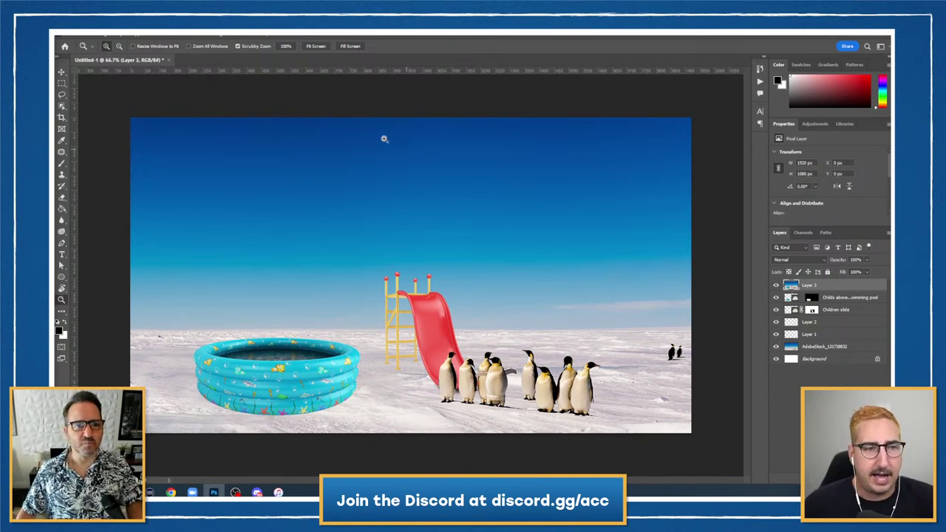
pyautogui.click(174, 36)
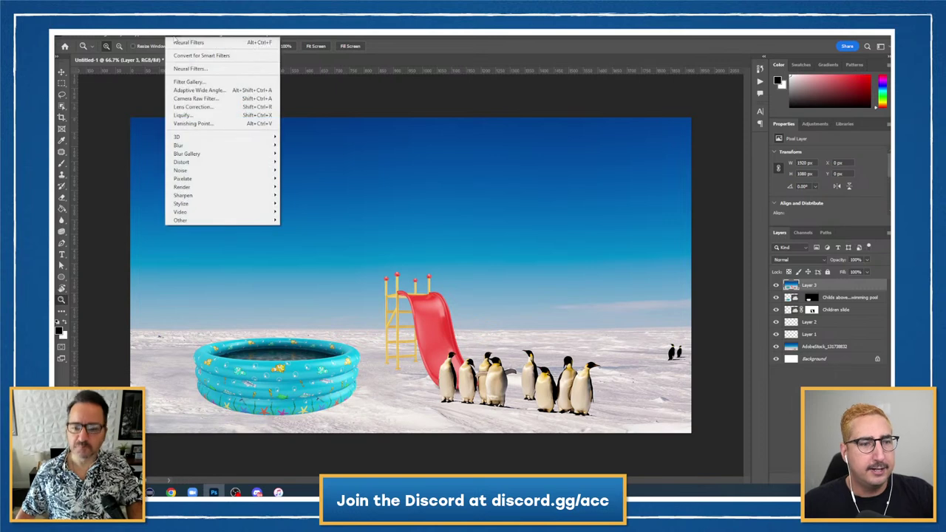
pyautogui.click(189, 68)
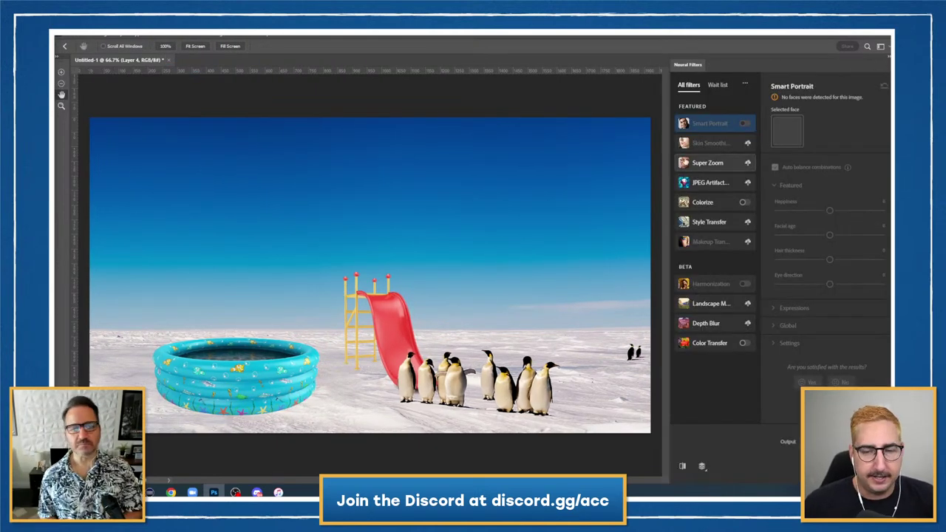
pyautogui.click(711, 285)
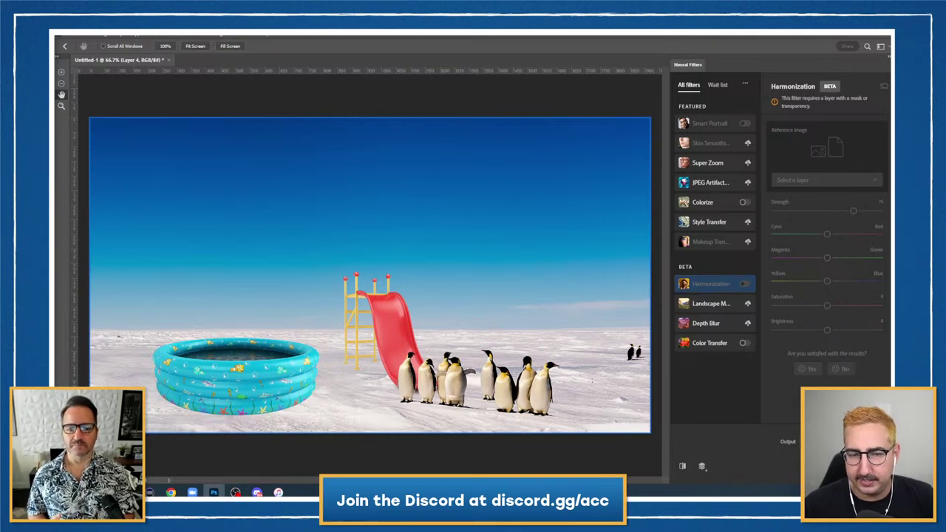
pyautogui.press('Escape')
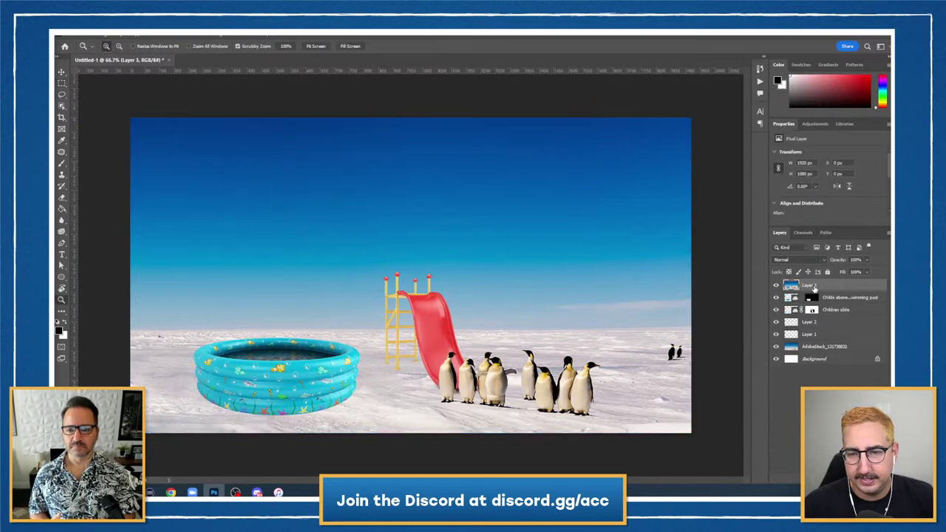
# Add a layer mask to the merged Layer 3 and try to open the neural filters for the layer
pyautogui.click(817, 474)
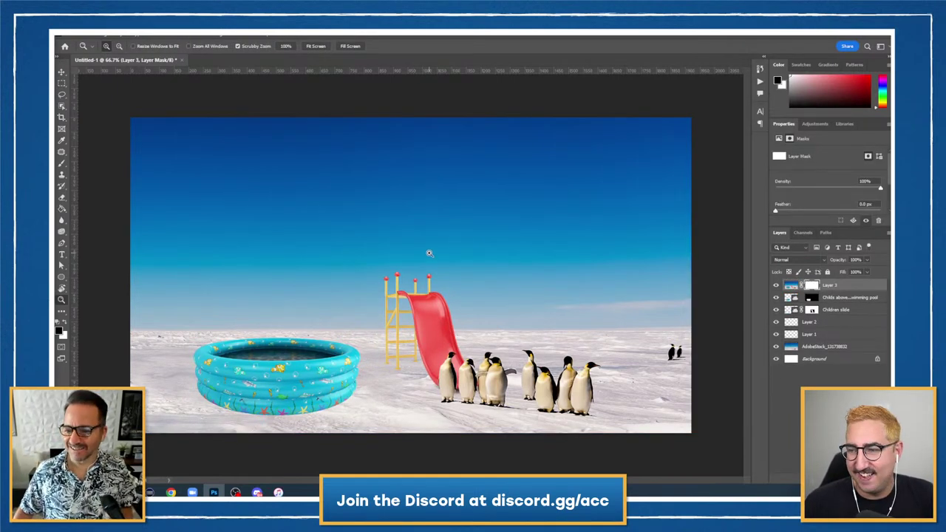
pyautogui.click(178, 35)
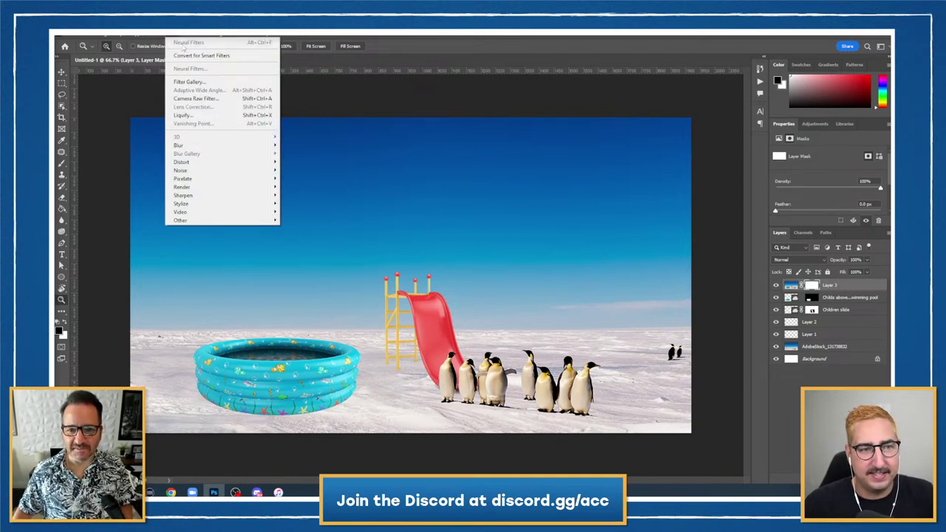
pyautogui.click(177, 37)
pyautogui.click(791, 286)
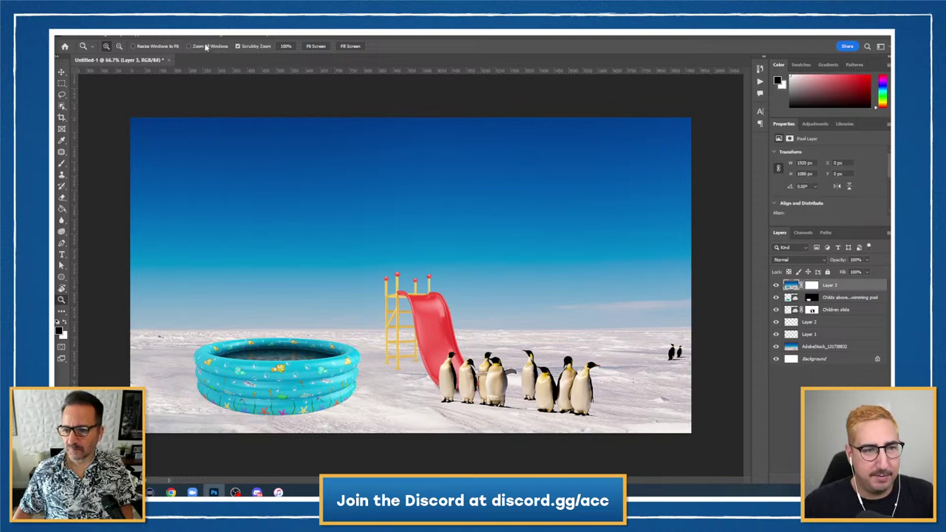
pyautogui.click(185, 37)
pyautogui.click(177, 42)
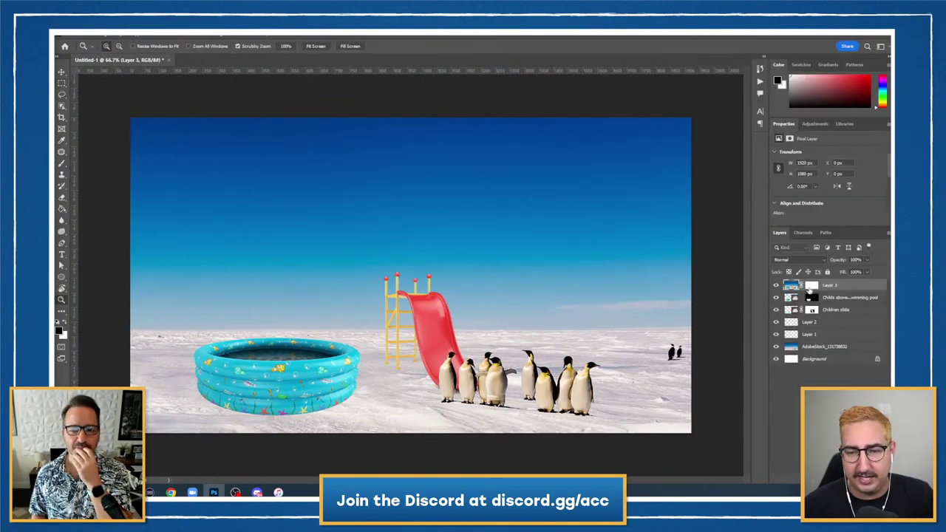
# Delete the layer mask and the merged Layer 3
pyautogui.rightClick(811, 285)
pyautogui.click(809, 290)
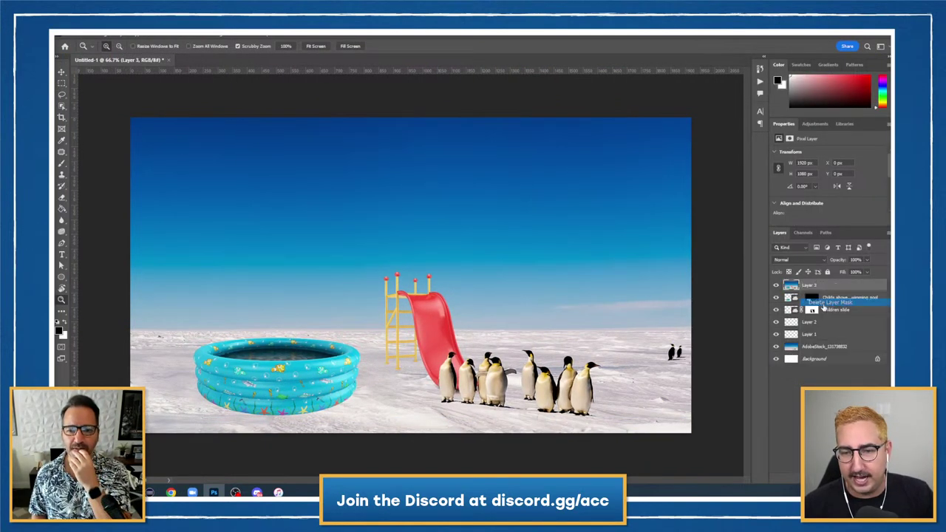
pyautogui.press('Delete')
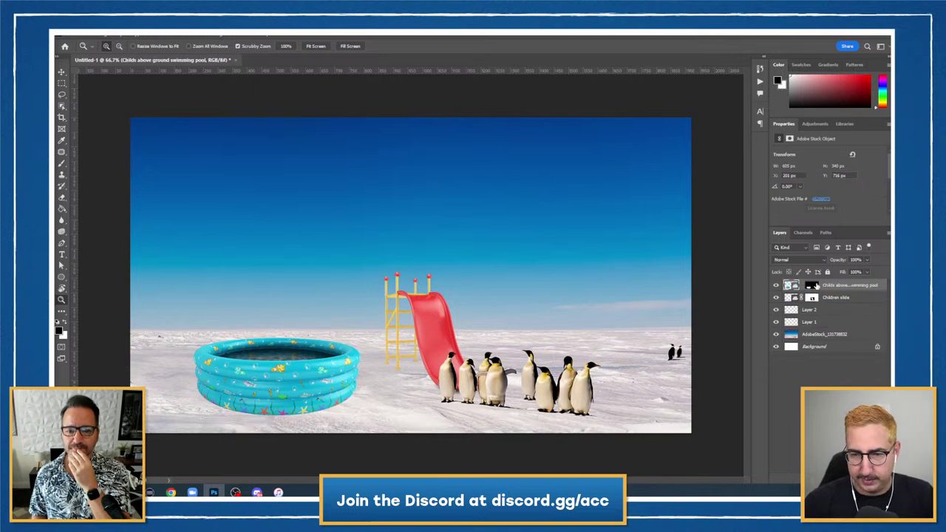
# Group all layers from the swimming pool down to AdobeStock_131738832 and duplicate the group
pyautogui.keyDown('shift'); pyautogui.click(822, 336); pyautogui.keyUp('shift')
pyautogui.hotkey('ctrl', 'g')
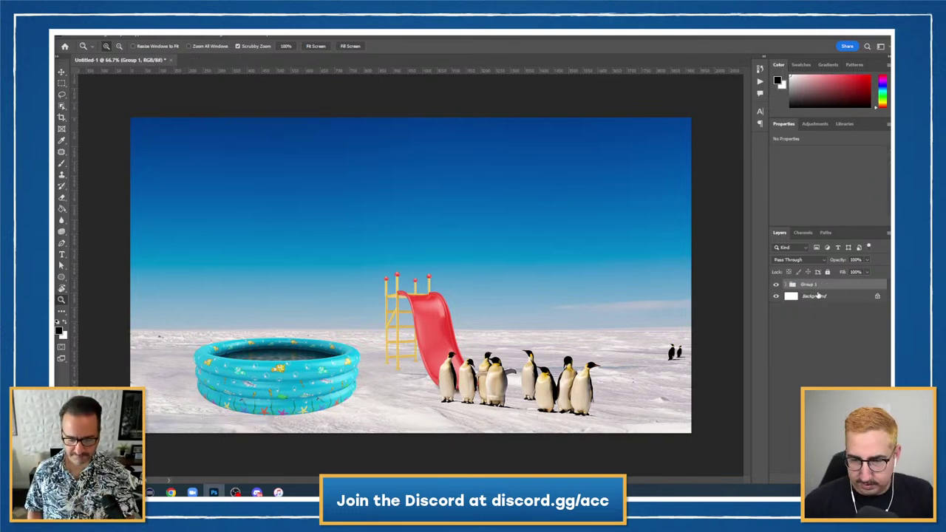
pyautogui.hotkey('ctrl', 'j')
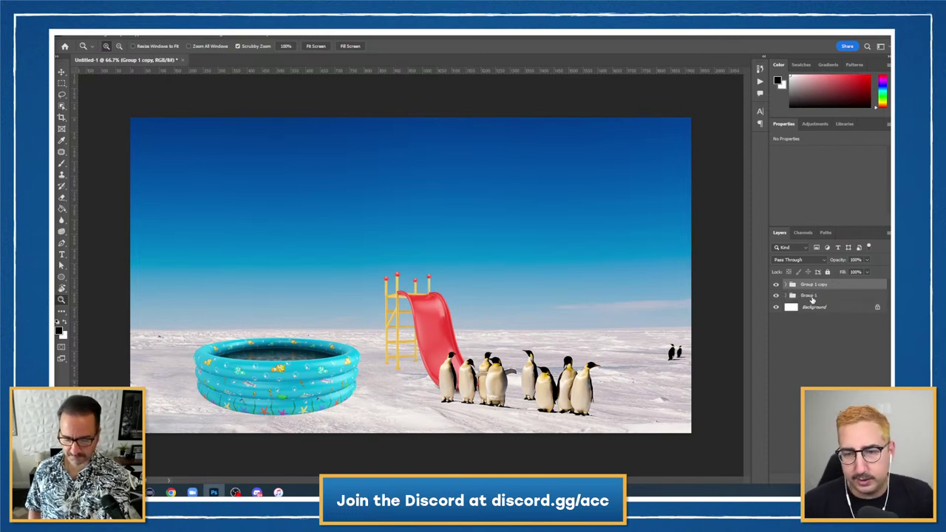
# Ungroup the original Group 1 and convert Group 1 copy to a smart object
pyautogui.rightClick(827, 297)
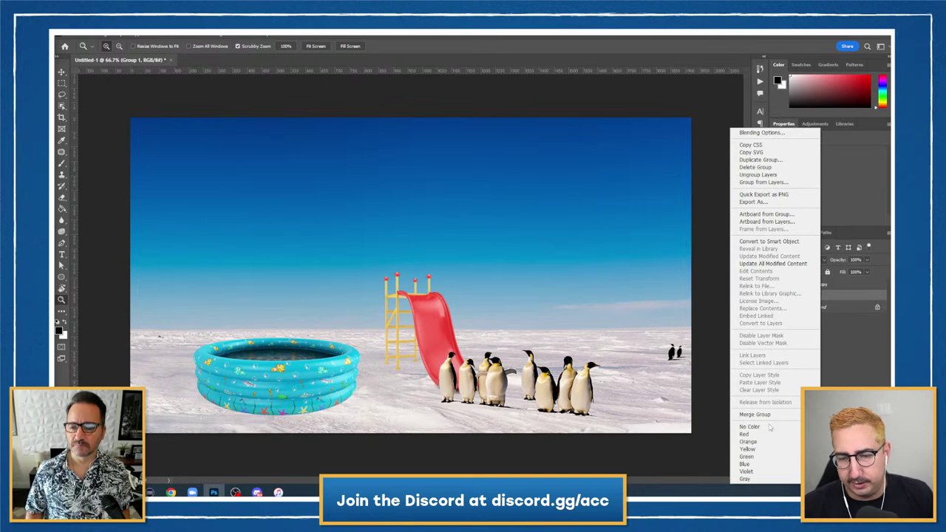
pyautogui.click(773, 175)
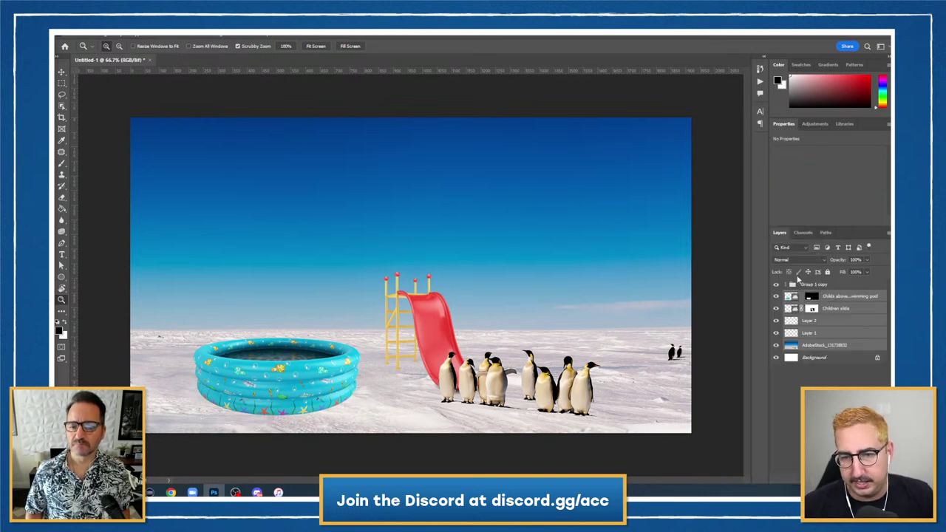
pyautogui.click(829, 288)
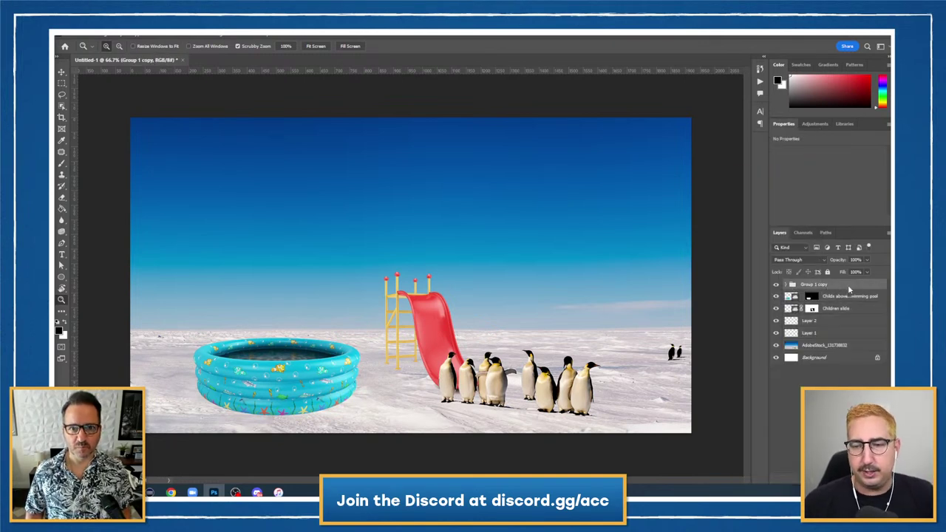
pyautogui.rightClick(837, 289)
pyautogui.click(796, 242)
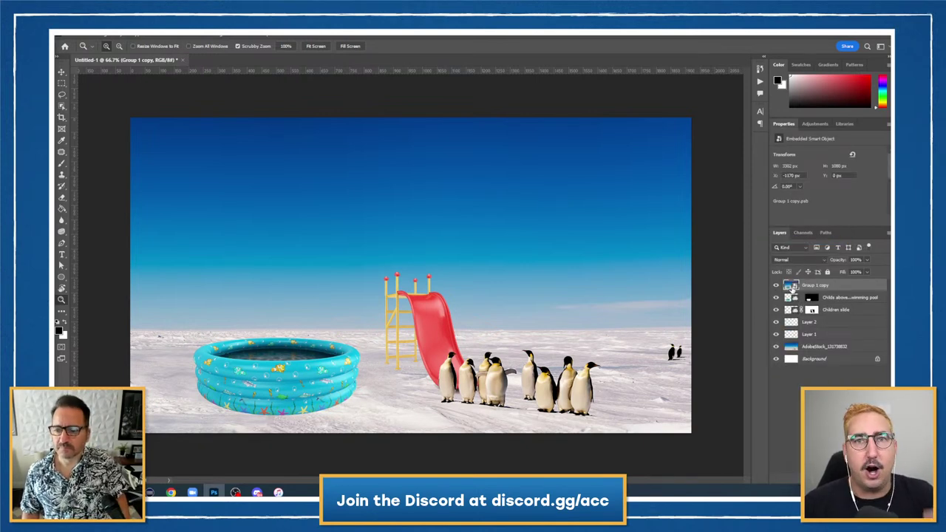
# Enable the Harmonization neural filter on the Group 1 copy smart object with AdobeStock_131738832 as the reference image
pyautogui.click(177, 37)
pyautogui.click(193, 68)
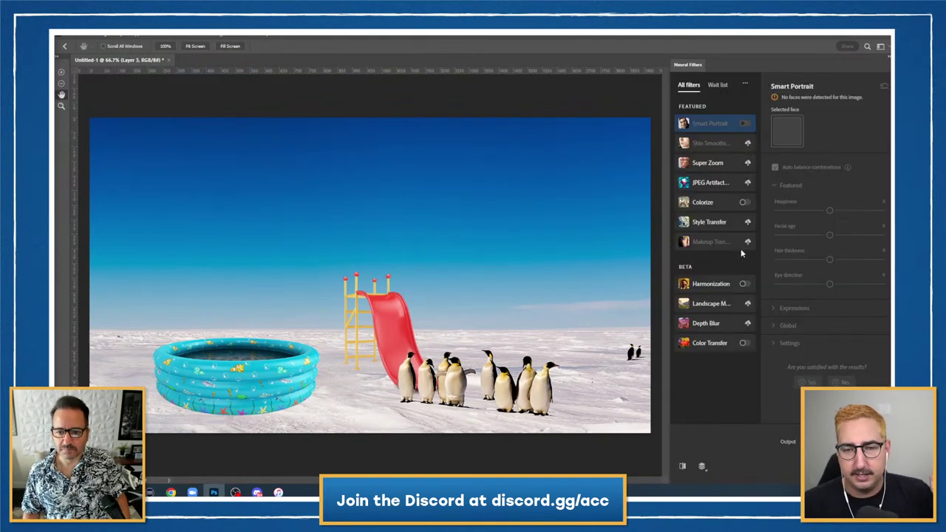
pyautogui.click(744, 284)
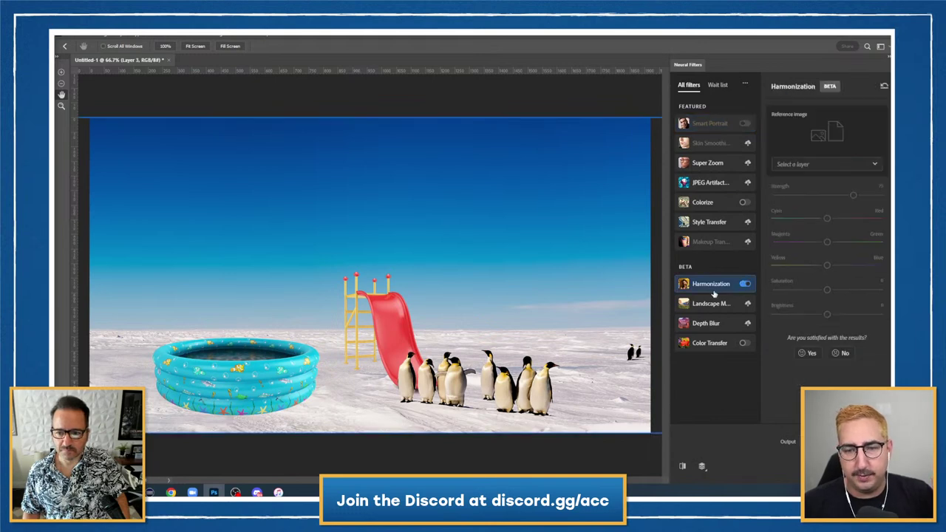
pyautogui.click(805, 165)
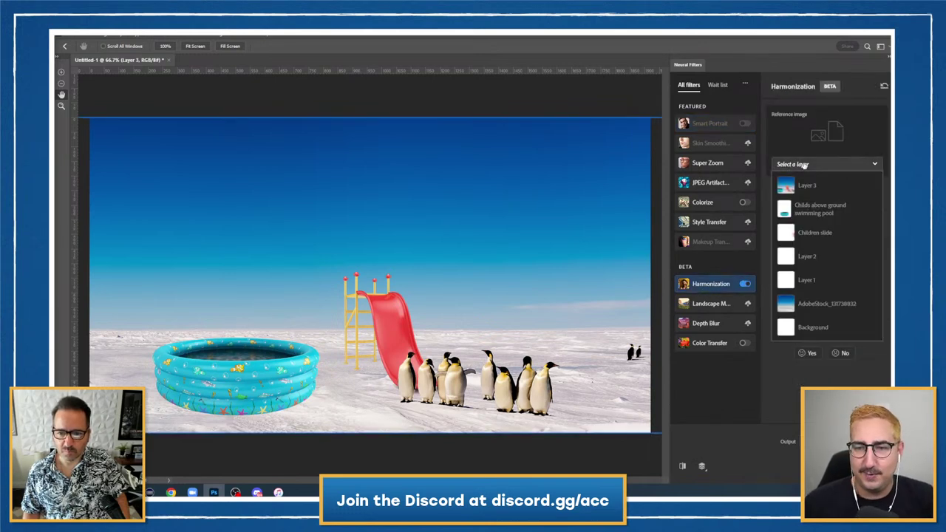
pyautogui.click(824, 304)
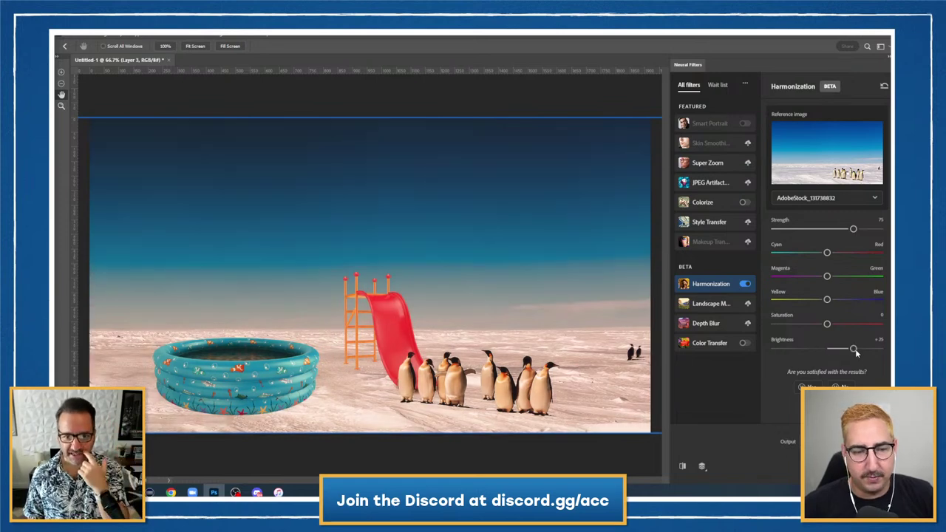
# Balance the Harmonization colors with brightness at +36, Yellow/Blue shifted toward blue, Cyan/Red slightly toward cyan, and Magenta/Green neutral
pyautogui.click(868, 351)
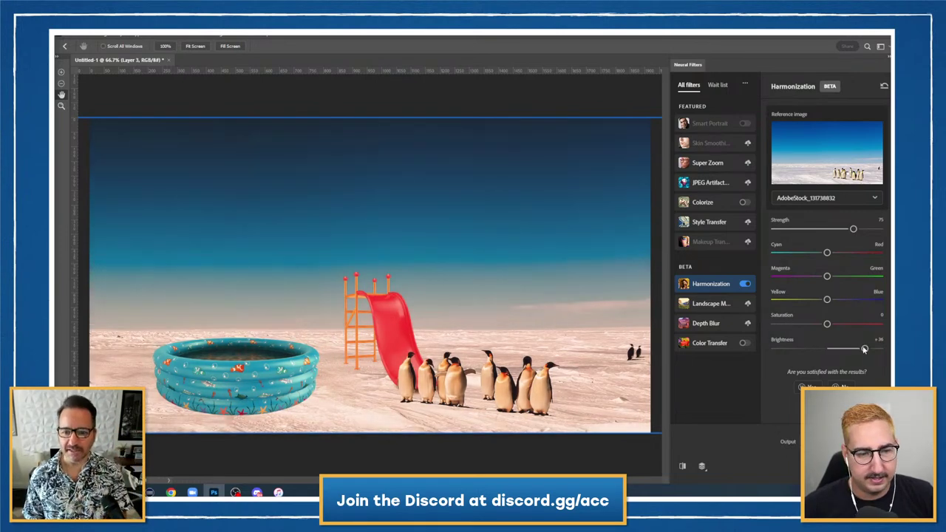
pyautogui.click(848, 298)
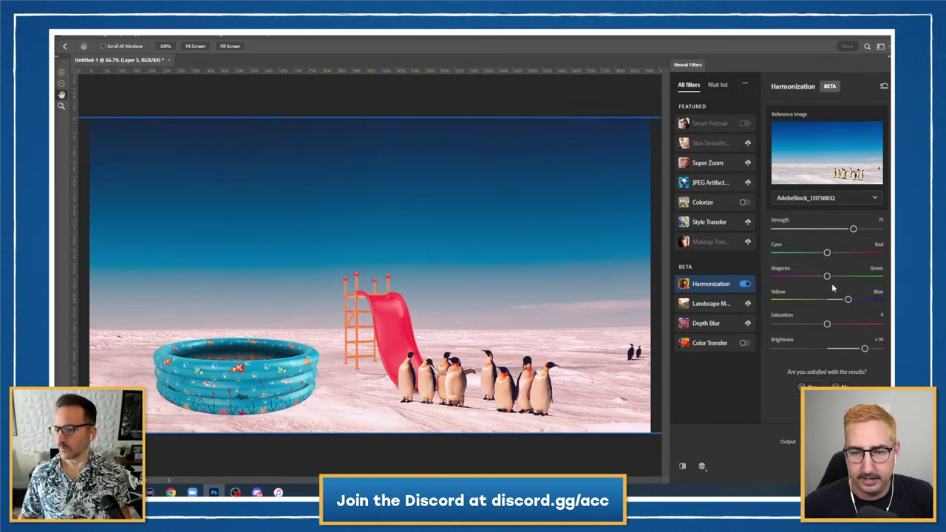
pyautogui.click(814, 253)
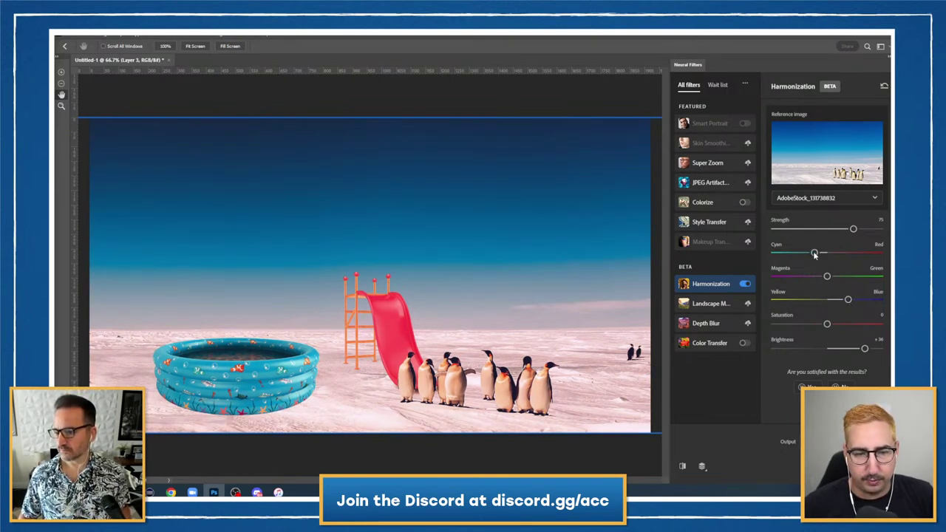
pyautogui.click(846, 275)
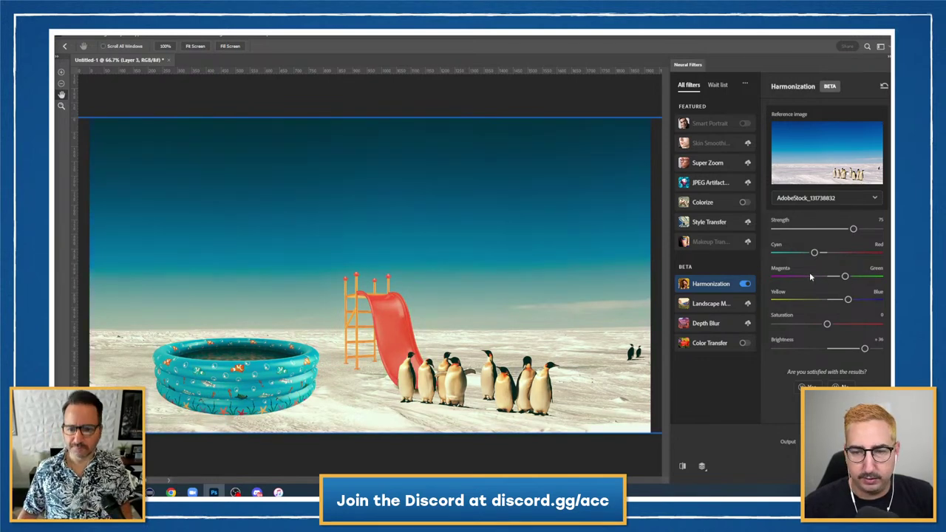
pyautogui.click(810, 276)
pyautogui.click(827, 276)
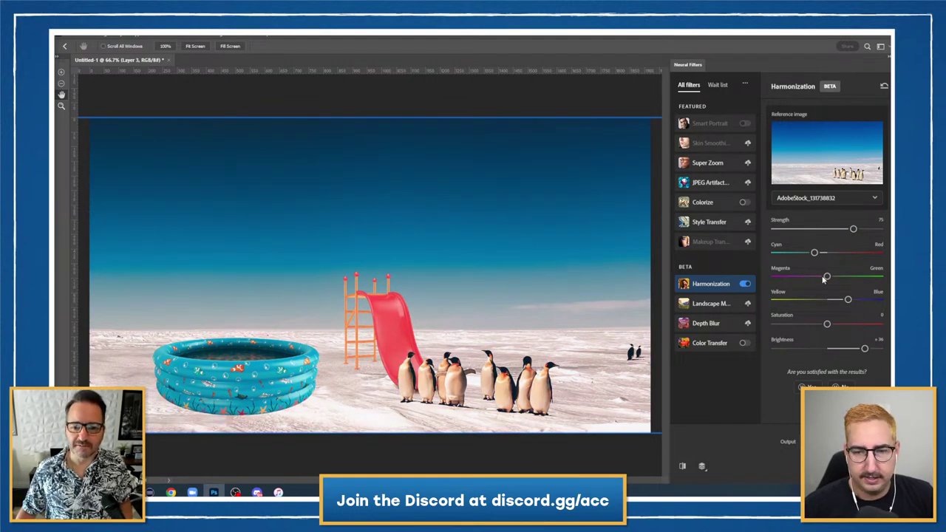
pyautogui.click(808, 253)
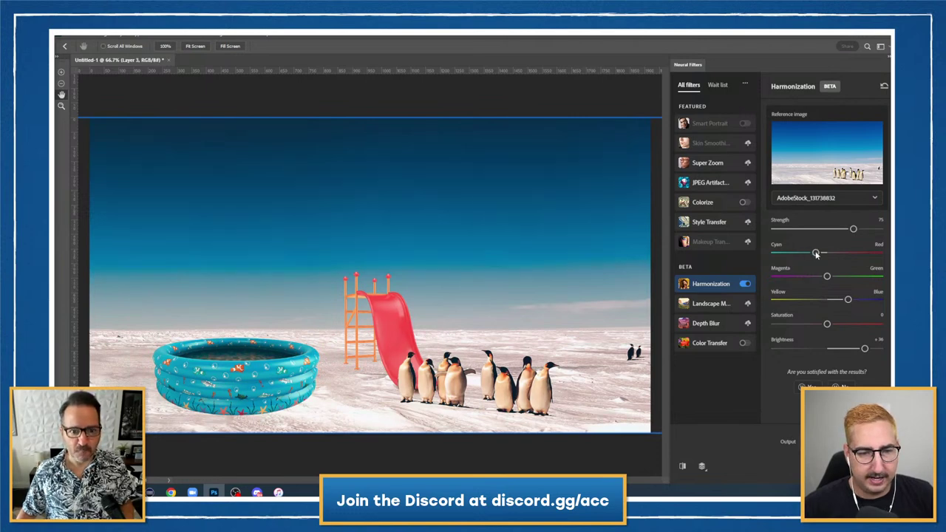
# Fine-tune the Harmonization strength and output the filtered result as a new pixel layer
pyautogui.click(874, 230)
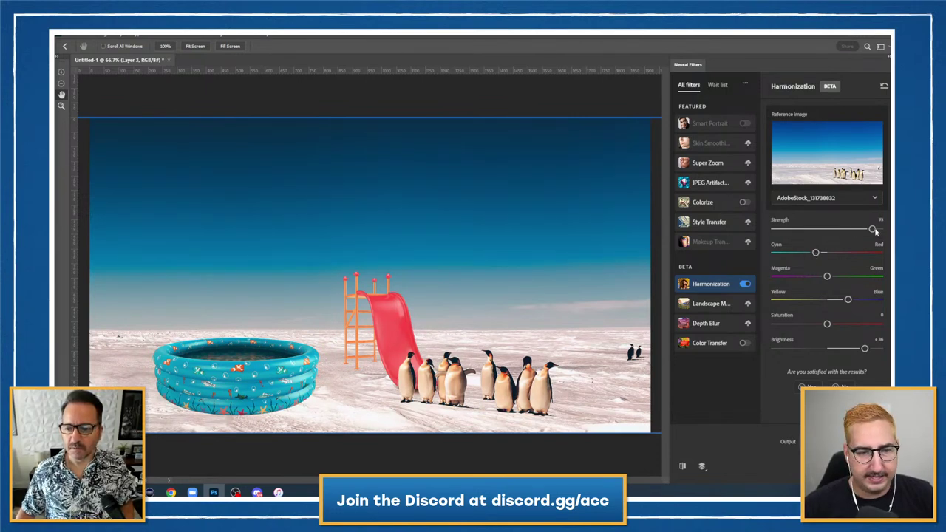
pyautogui.moveTo(872, 230); pyautogui.dragTo(836, 229)
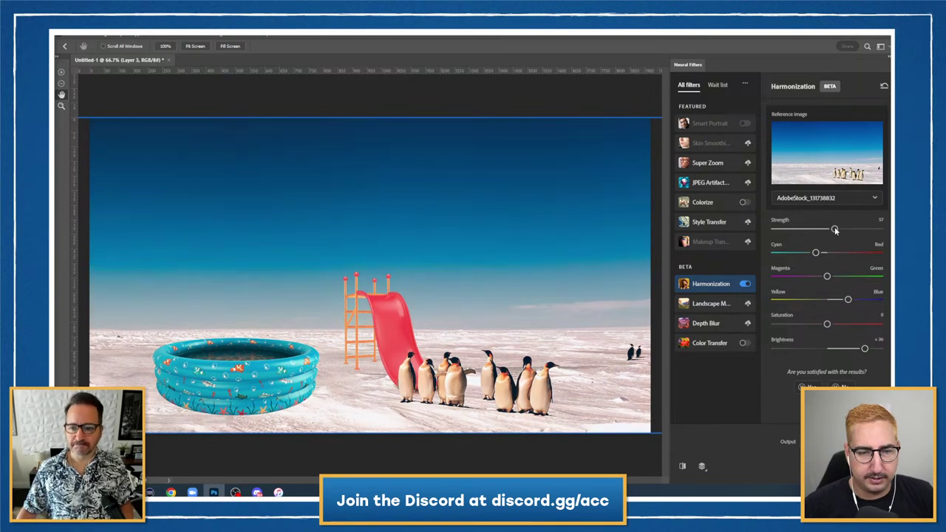
pyautogui.click(847, 231)
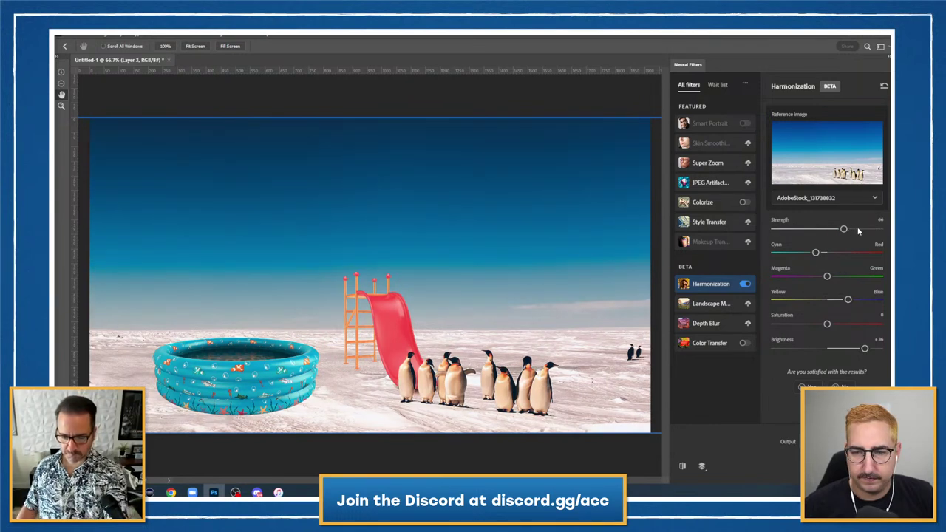
pyautogui.click(856, 230)
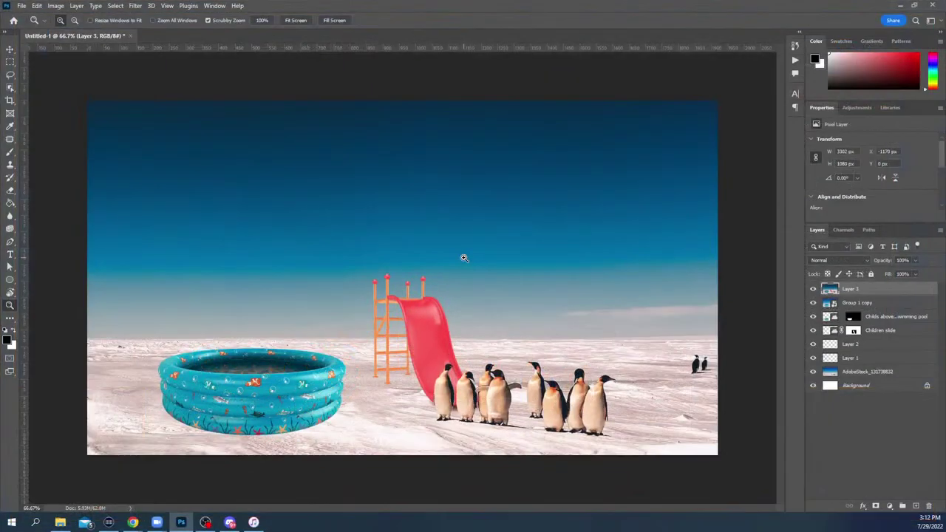
# Add 5% monochromatic Gaussian noise to Layer 3
pyautogui.click(465, 332)
pyautogui.click(399, 367)
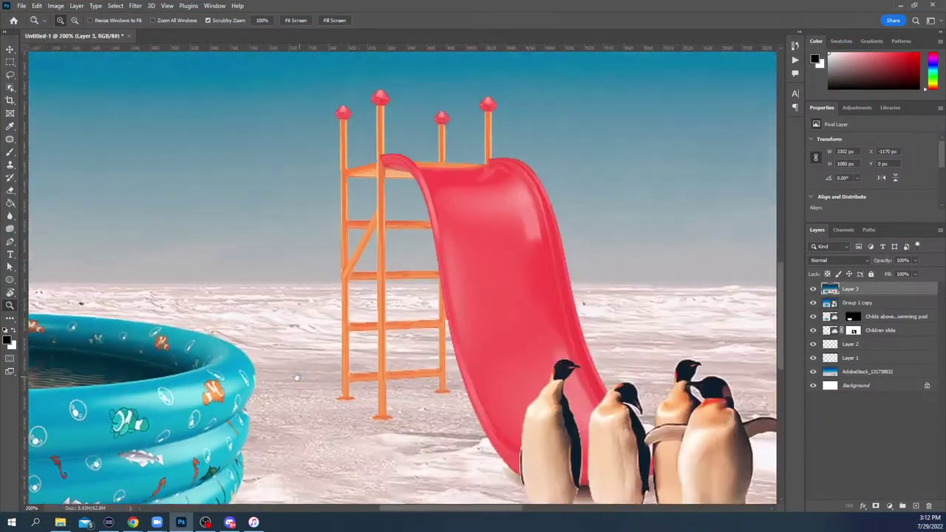
pyautogui.moveTo(296, 378); pyautogui.dragTo(638, 333)
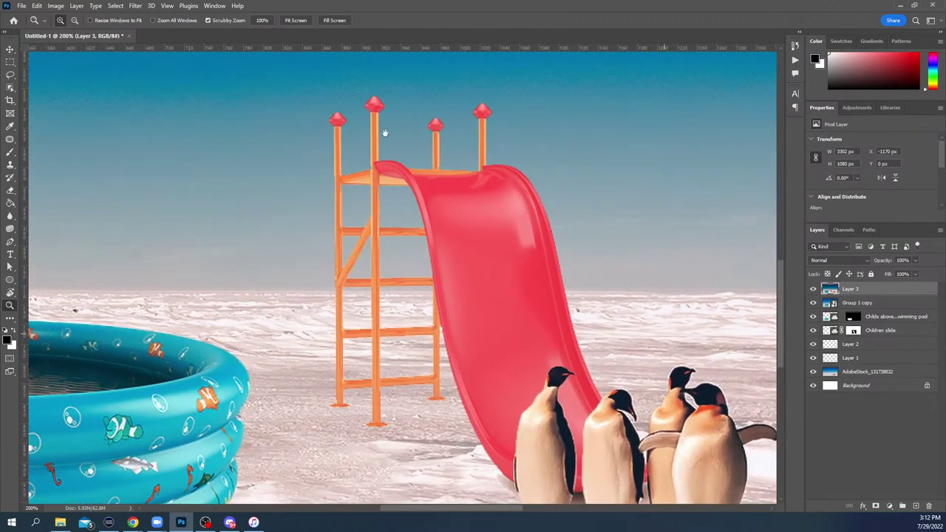
pyautogui.moveTo(602, 291); pyautogui.dragTo(231, 207)
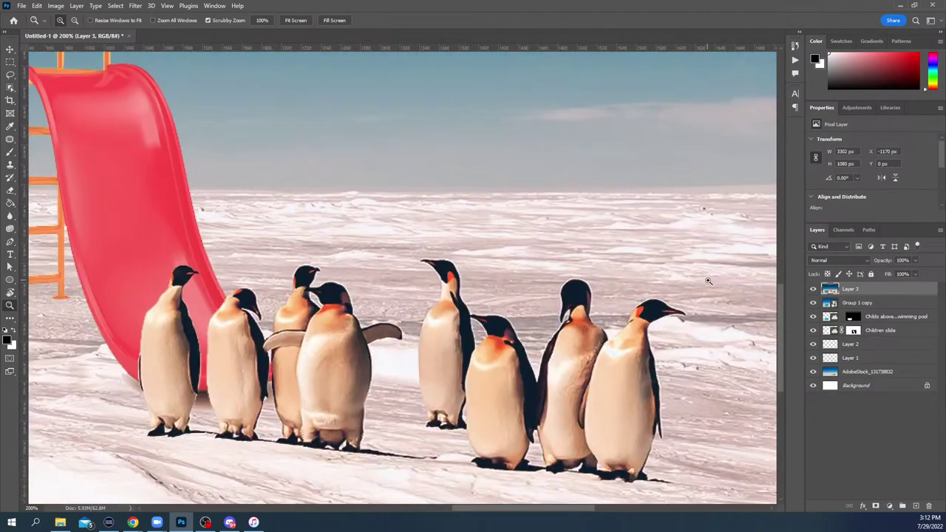
pyautogui.click(136, 6)
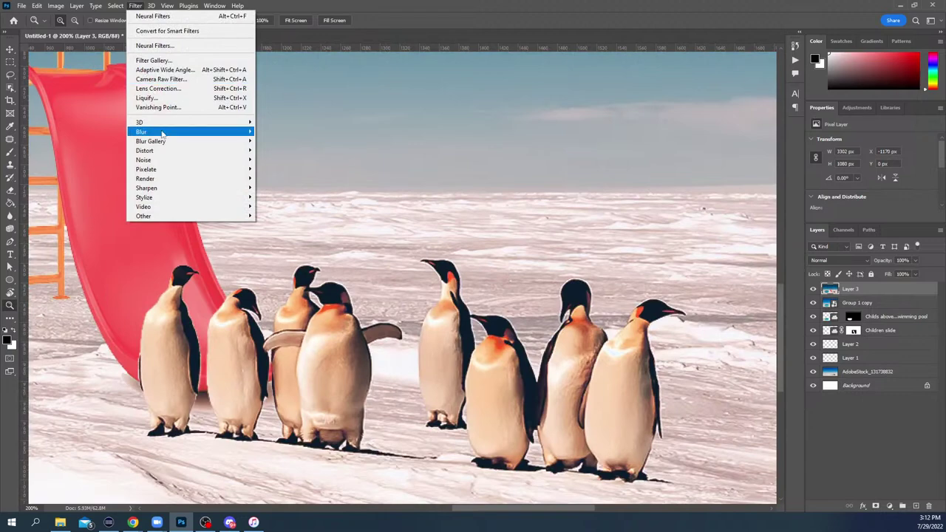
pyautogui.moveTo(225, 163)
pyautogui.click(279, 161)
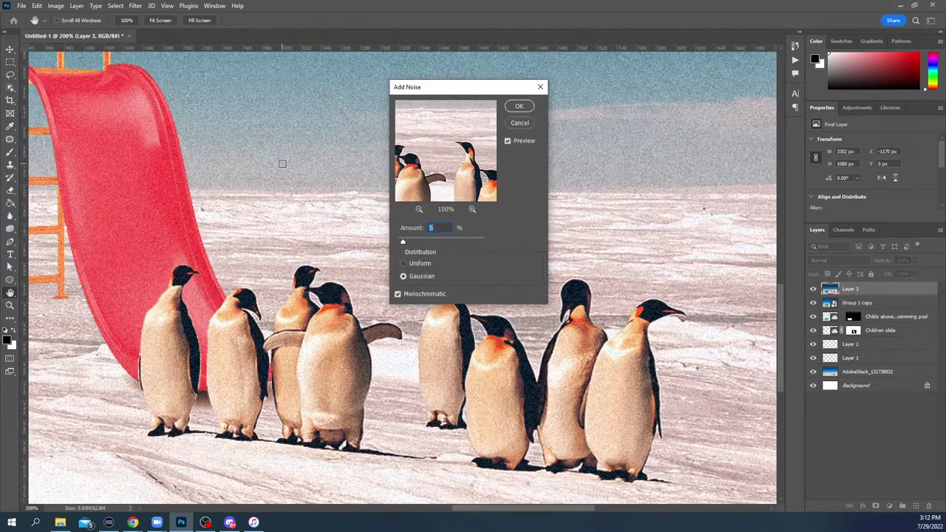
pyautogui.write('3')
pyautogui.press('BackSpace')
pyautogui.write('5')
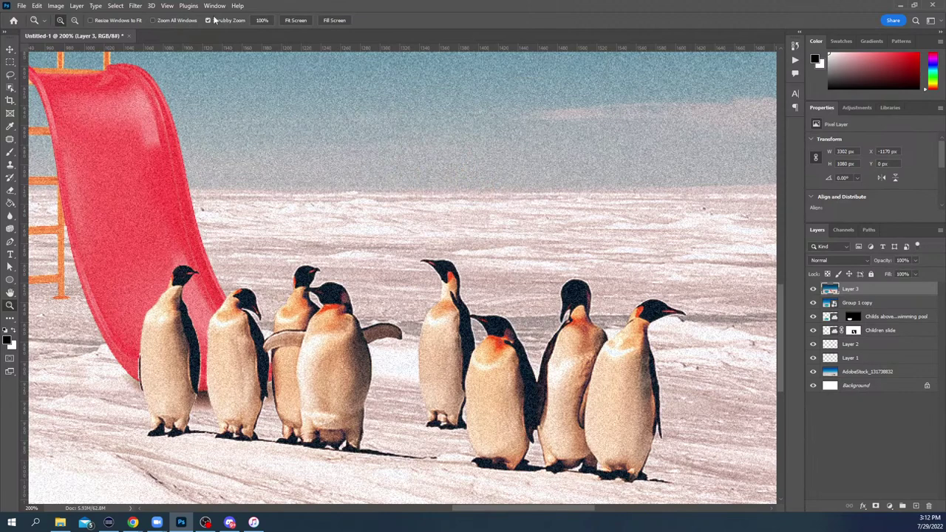
# Soften the grain on Layer 3 with a Gaussian Blur of 0.4 pixels radius
pyautogui.click(136, 6)
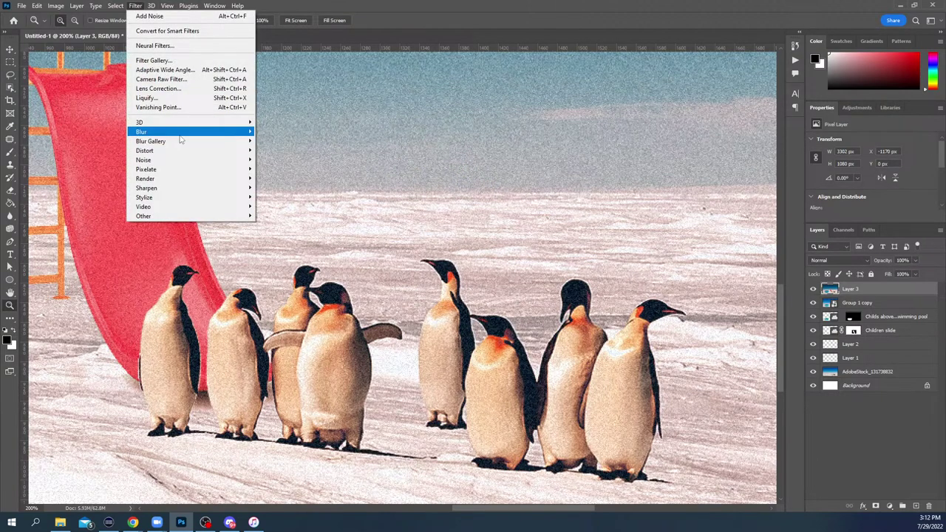
pyautogui.moveTo(178, 131)
pyautogui.click(281, 169)
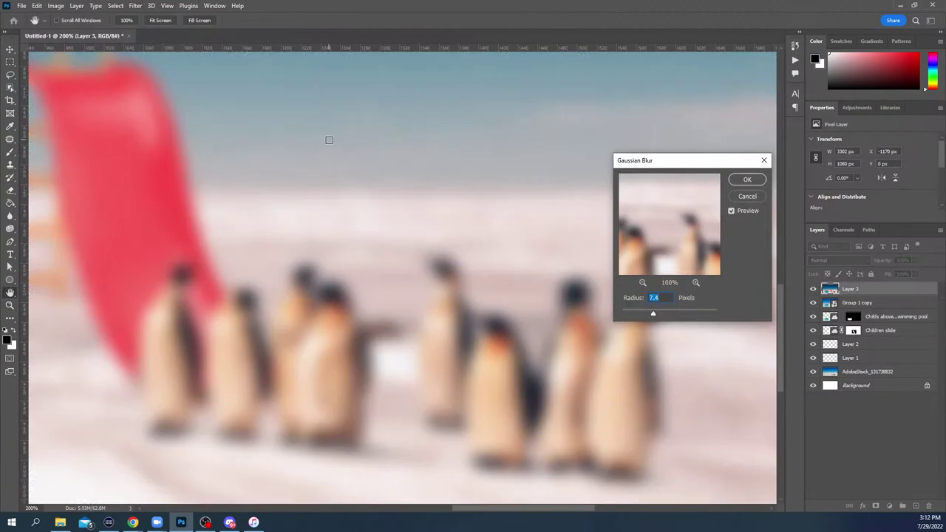
pyautogui.write('1')
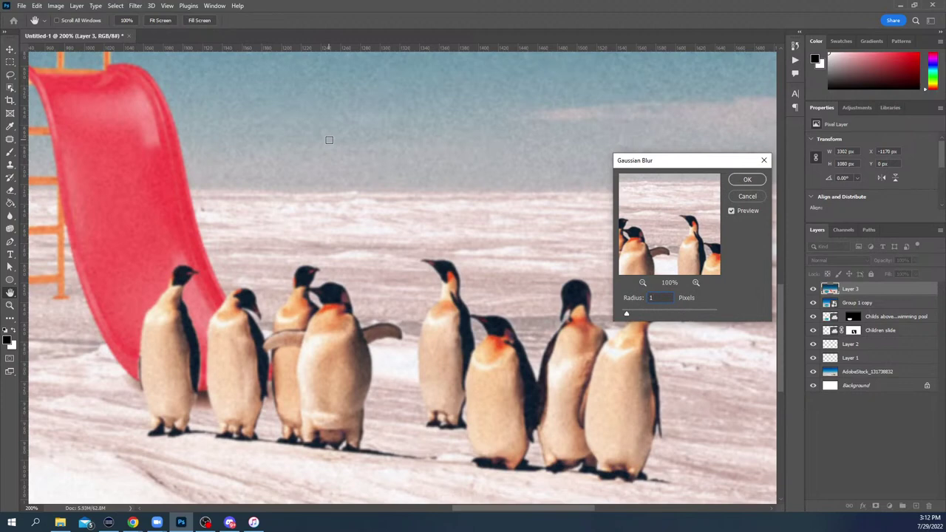
pyautogui.write('.4')
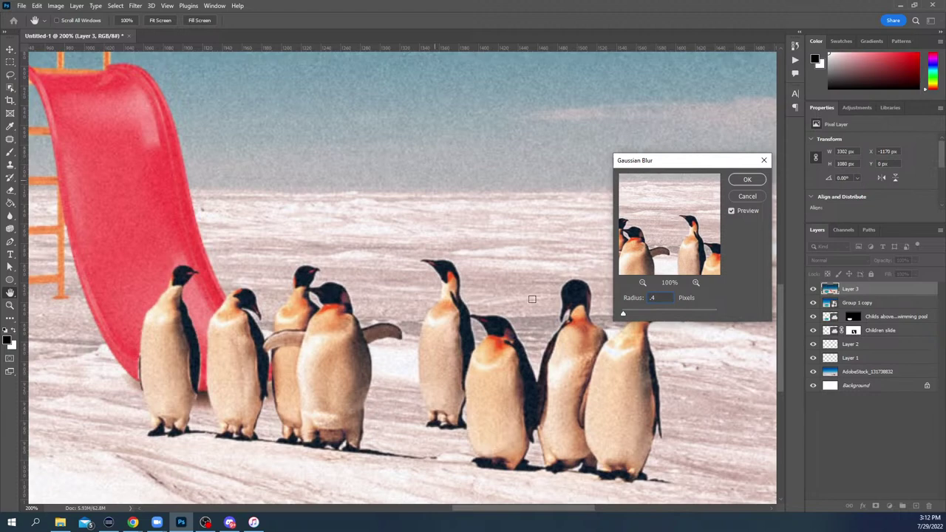
pyautogui.click(746, 181)
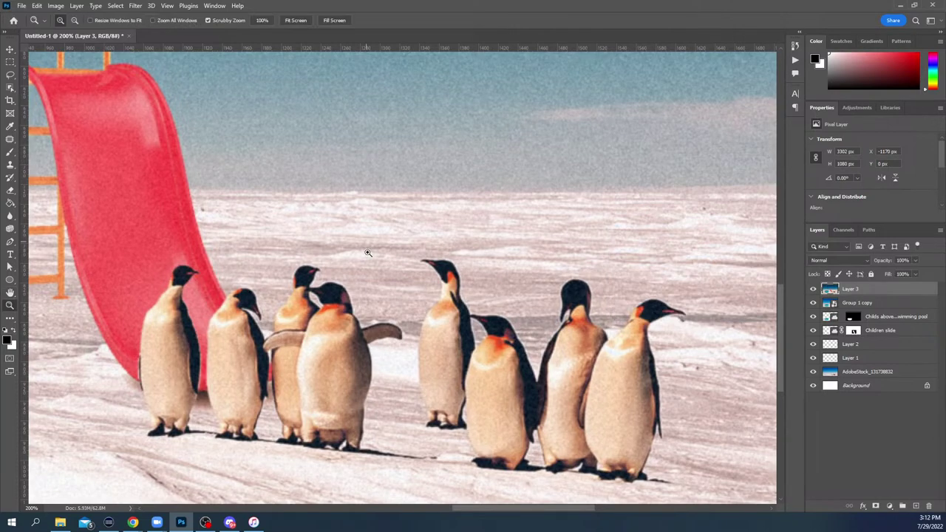
# Create a new empty layer above Layer 3 for painting the pool's shadow with the Brush tool
pyautogui.press('z')
pyautogui.keyDown('alt'); pyautogui.click(290, 281); pyautogui.keyUp('alt')
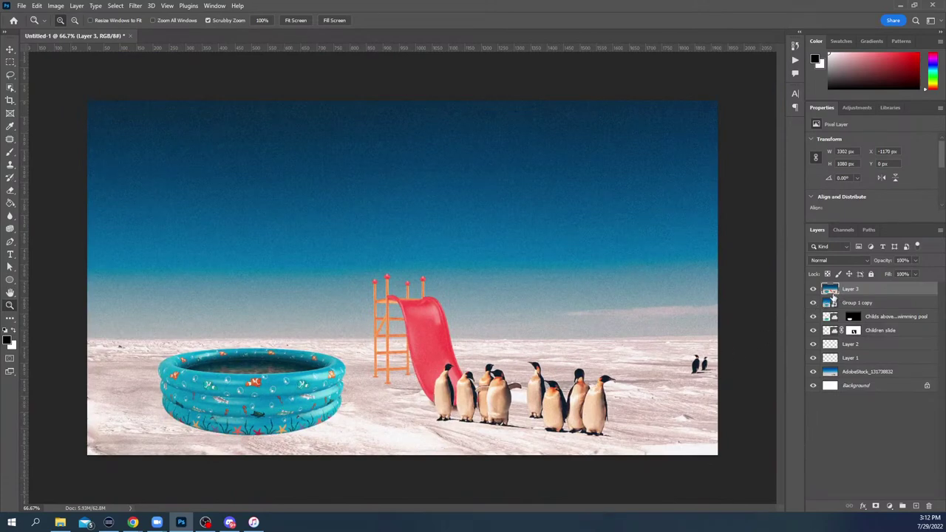
pyautogui.click(333, 413)
pyautogui.click(326, 418)
pyautogui.moveTo(320, 418); pyautogui.dragTo(479, 360)
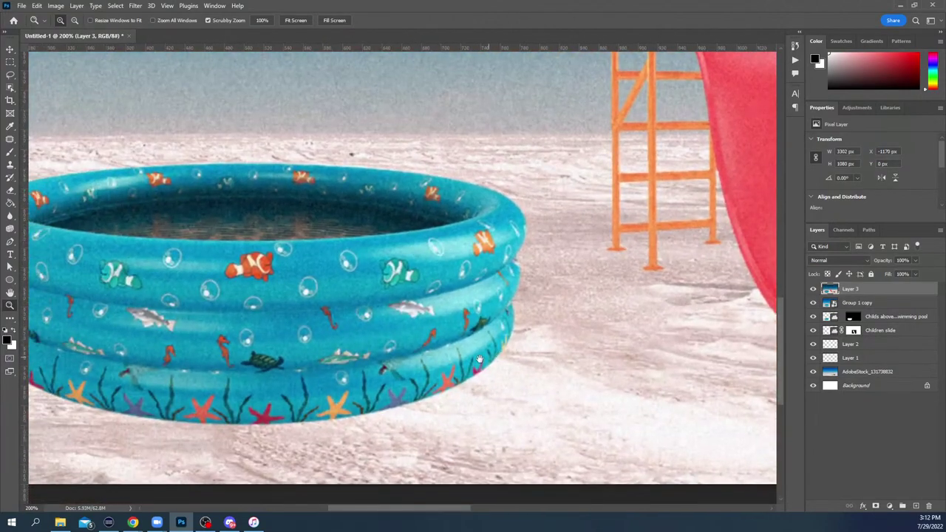
pyautogui.press('b')
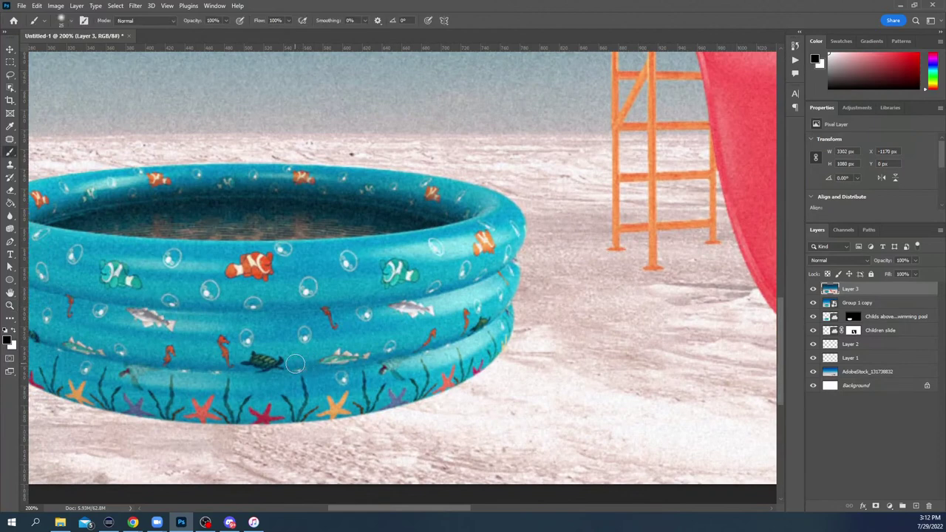
pyautogui.hotkey('ctrl', 'shift', 'n')
pyautogui.press('Return')
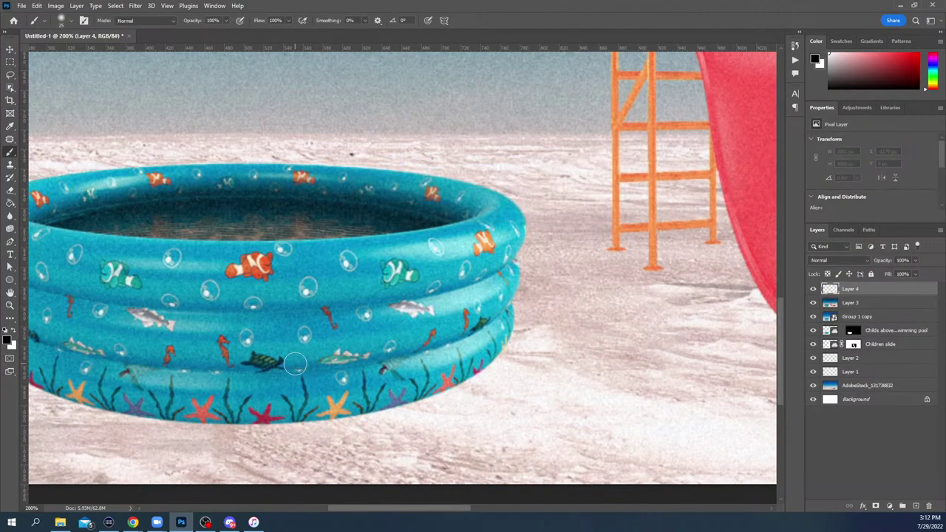
# Paint a solid black shadow shape from the pool's base across the snow toward the slide with a soft 90 px brush
pyautogui.press(']')
pyautogui.press(']')
pyautogui.press(']')
pyautogui.press(']')
pyautogui.press(']')
pyautogui.click(260, 381)
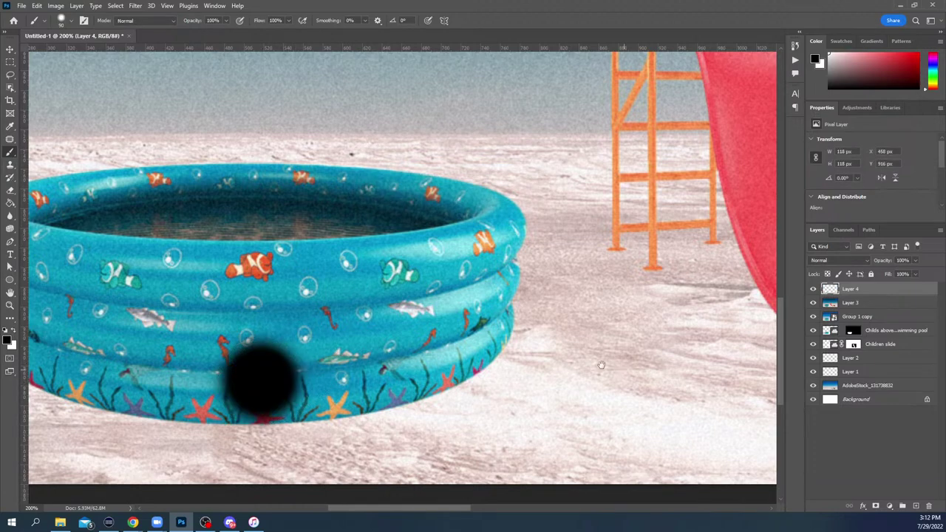
pyautogui.moveTo(602, 362); pyautogui.dragTo(402, 366)
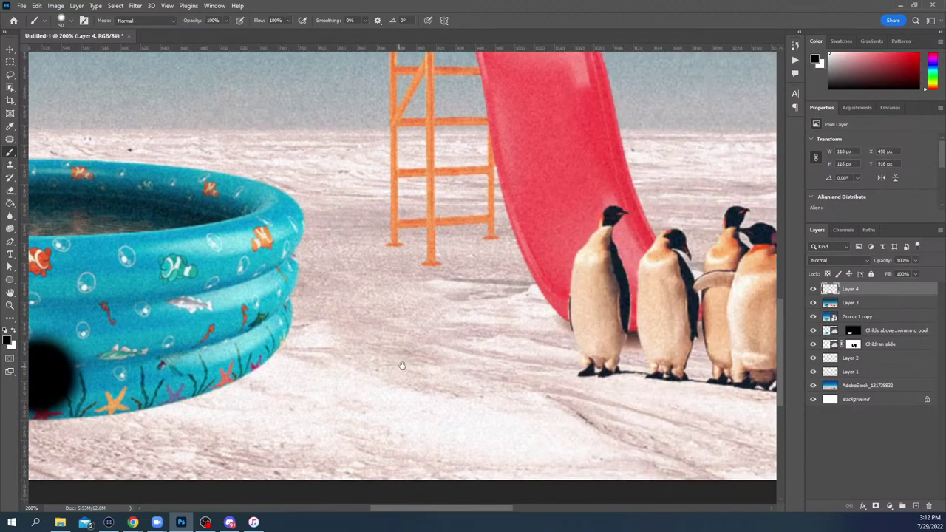
pyautogui.keyDown('shift'); pyautogui.click(505, 378); pyautogui.keyUp('shift')
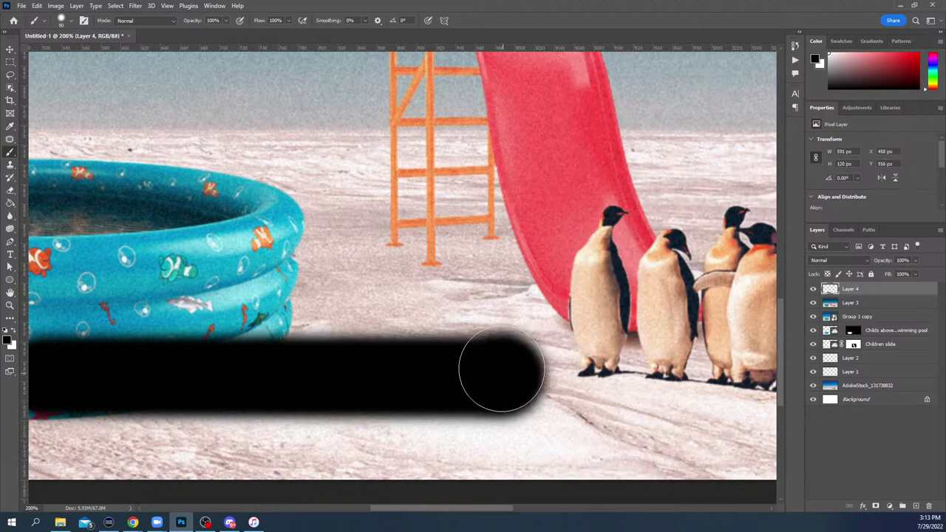
pyautogui.moveTo(498, 376)
pyautogui.mouseDown()
pyautogui.moveTo(463, 337)
pyautogui.moveTo(351, 295)
pyautogui.moveTo(297, 280)
pyautogui.moveTo(275, 287)
pyautogui.moveTo(287, 329)
pyautogui.moveTo(393, 317)
pyautogui.mouseUp()
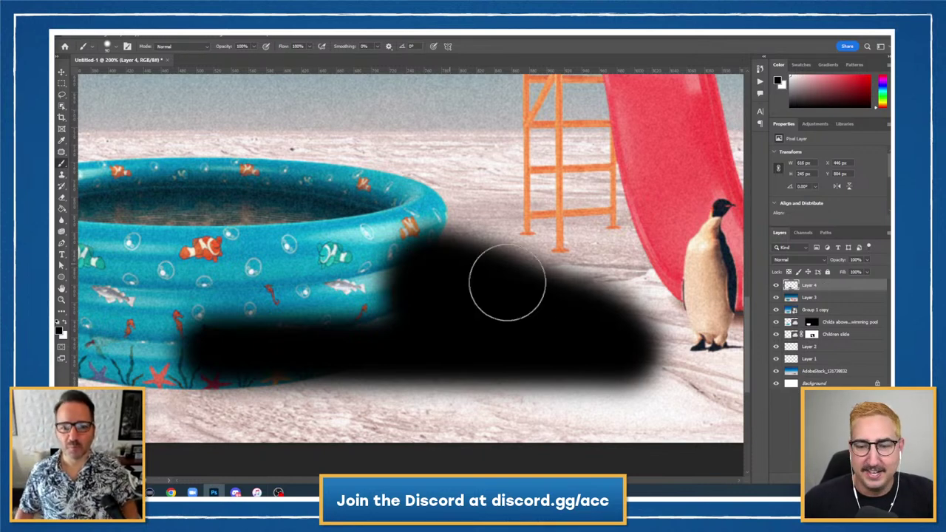
# Mask the pool's outline out of the shadow on Layer 4 and lower the layer's opacity to 30%
pyautogui.keyDown('ctrl'); pyautogui.click(805, 323); pyautogui.keyUp('ctrl')
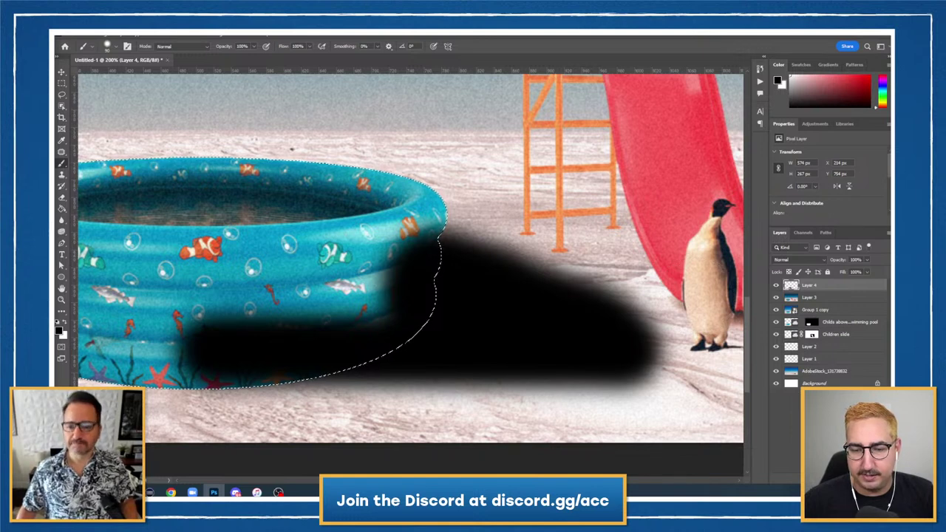
pyautogui.keyDown('alt'); pyautogui.click(828, 395); pyautogui.keyUp('alt')
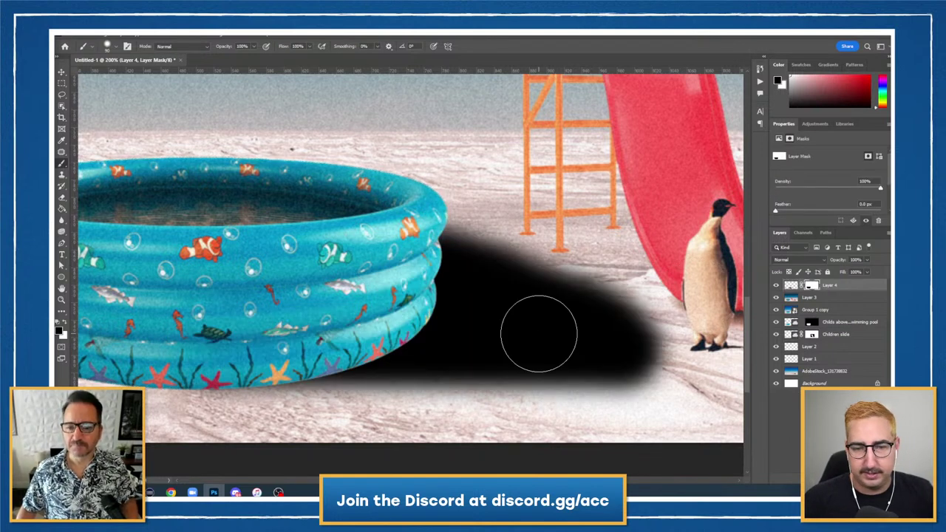
pyautogui.click(856, 260)
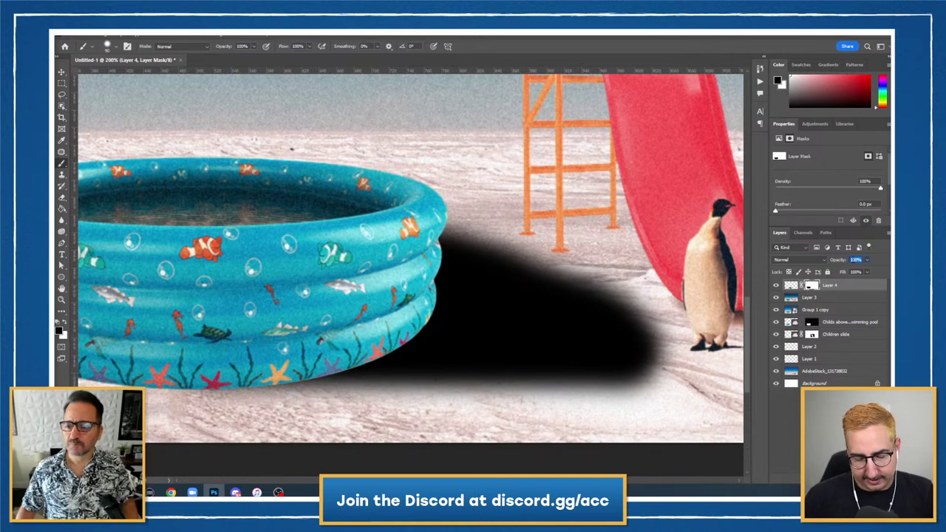
pyautogui.write('23')
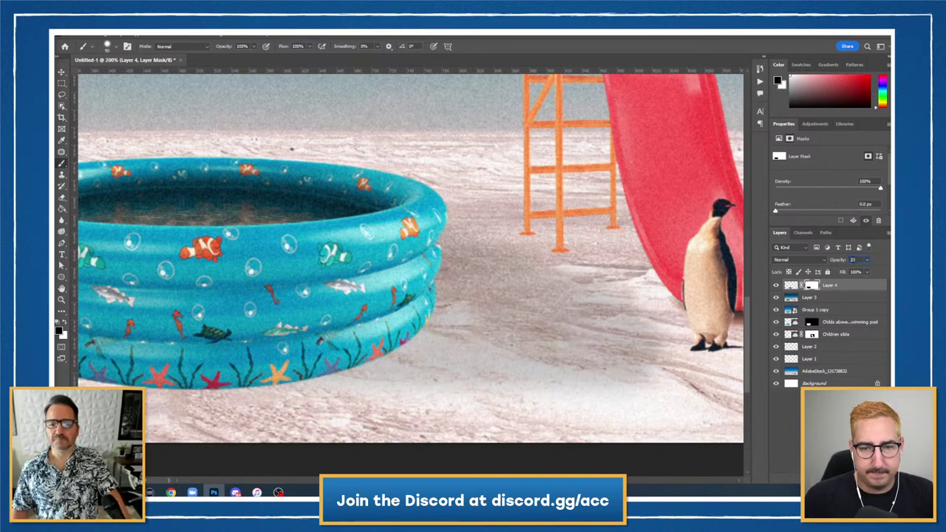
pyautogui.press('Return')
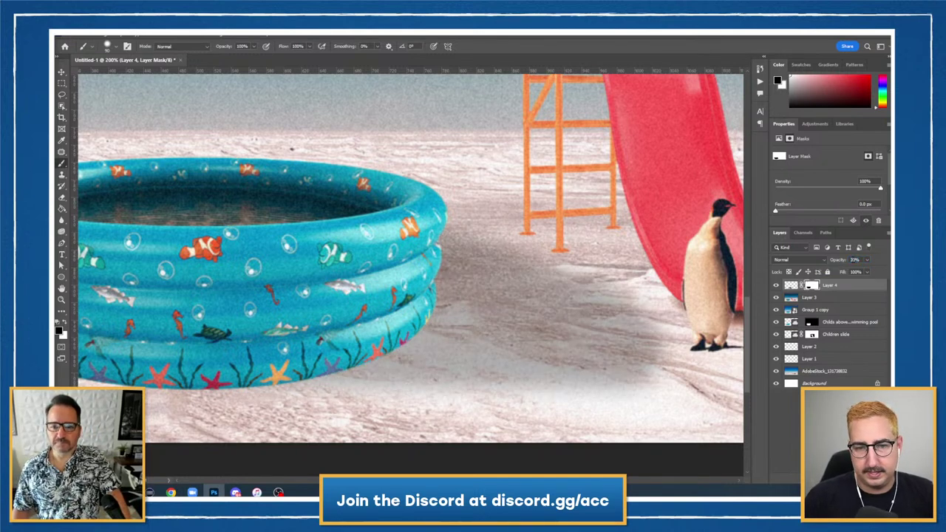
pyautogui.hscroll(5, 570, 236)
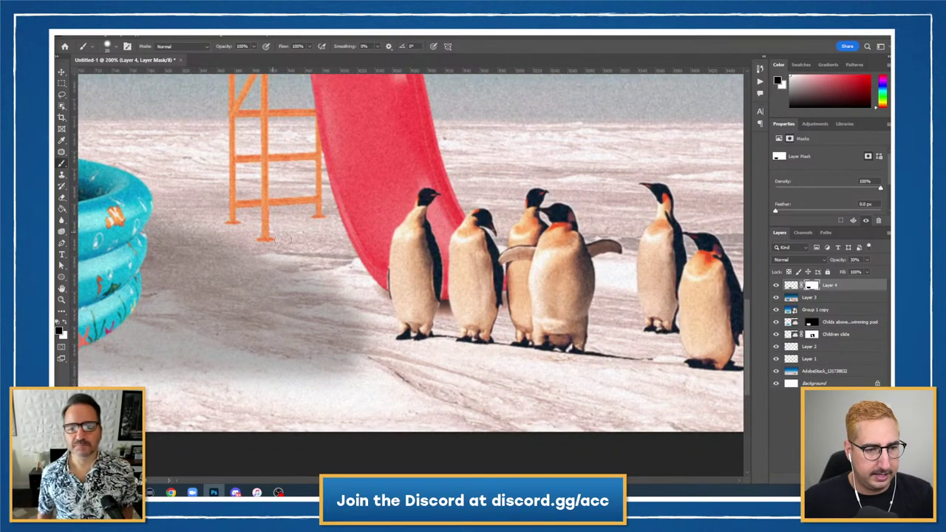
pyautogui.click(792, 286)
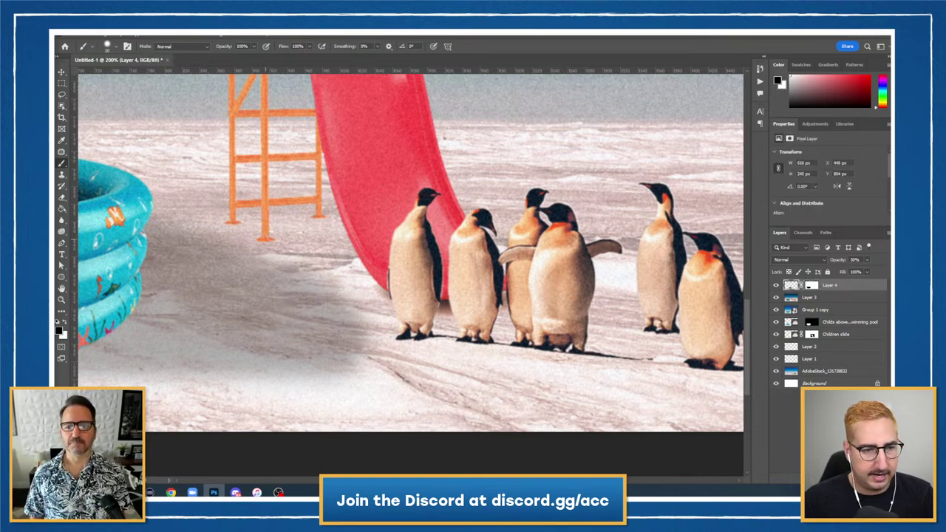
pyautogui.click(236, 219)
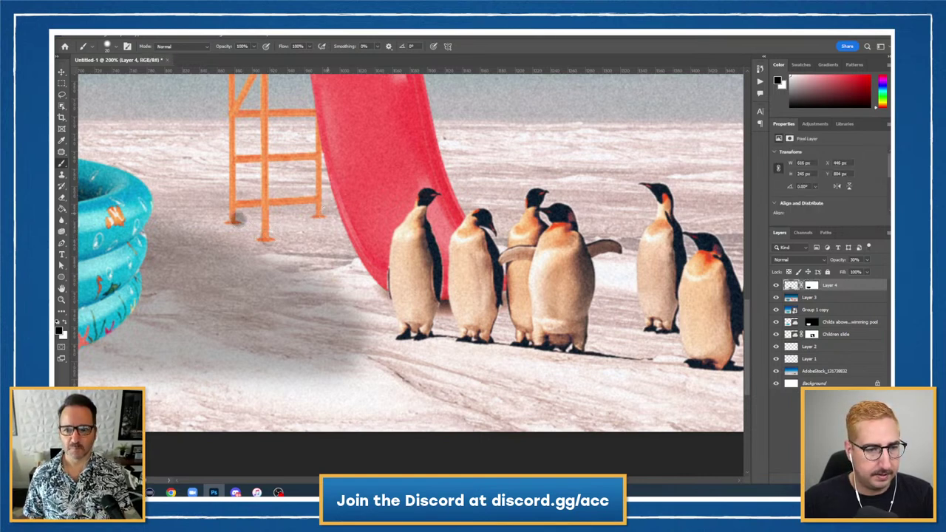
pyautogui.click(319, 216)
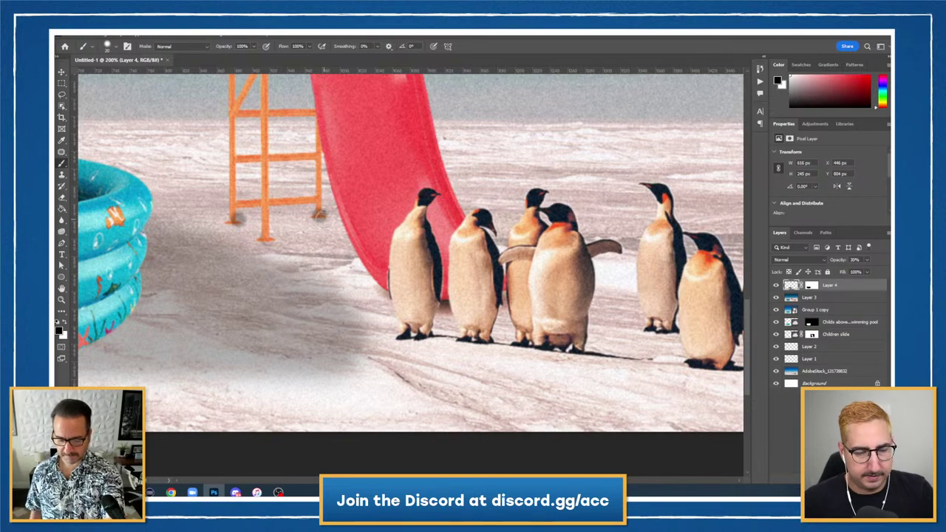
pyautogui.hotkey('ctrl', 'z')
pyautogui.hotkey('ctrl', 'z')
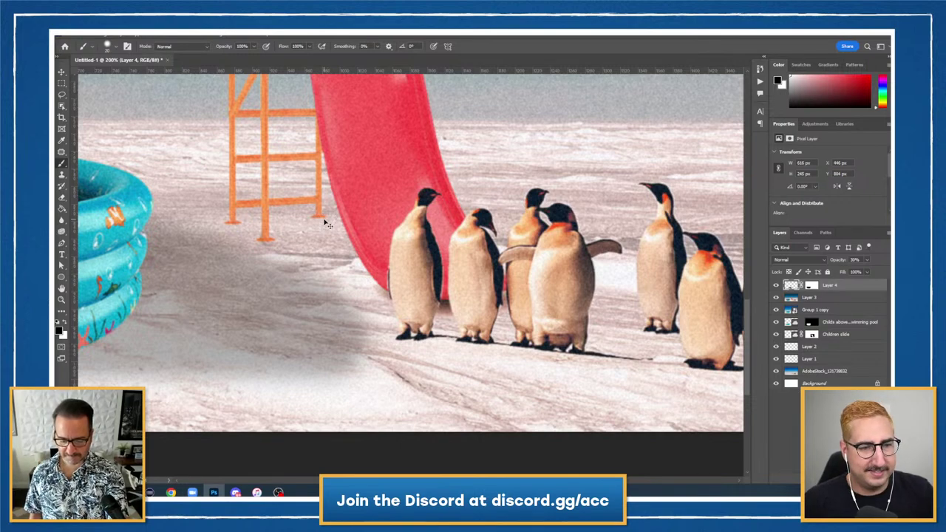
# Group all layers from Layer 4 down to Layer 1, leaving the original penguin photo layer outside the group
pyautogui.press('z')
pyautogui.hotkey('ctrl', '-')
pyautogui.hotkey('ctrl', '-')
pyautogui.hotkey('ctrl', '-')
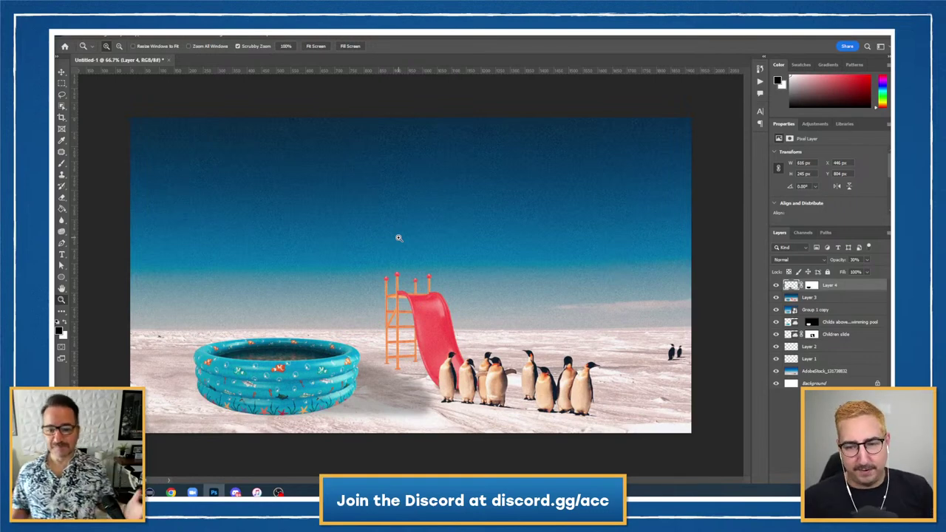
pyautogui.keyDown('shift'); pyautogui.click(817, 361); pyautogui.keyUp('shift')
pyautogui.hotkey('ctrl', 'g')
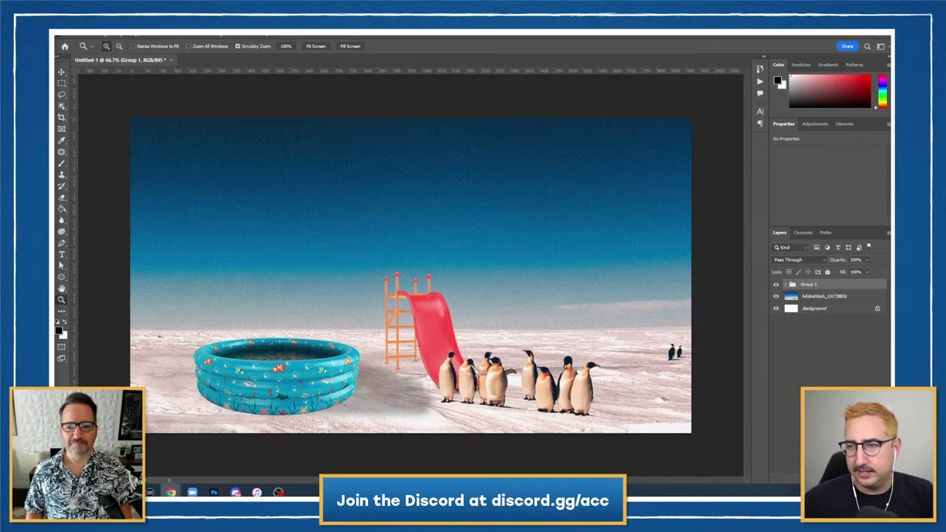
# Toggle Group 1's visibility repeatedly to compare the finished composite with the original penguin photo
pyautogui.click(776, 286)
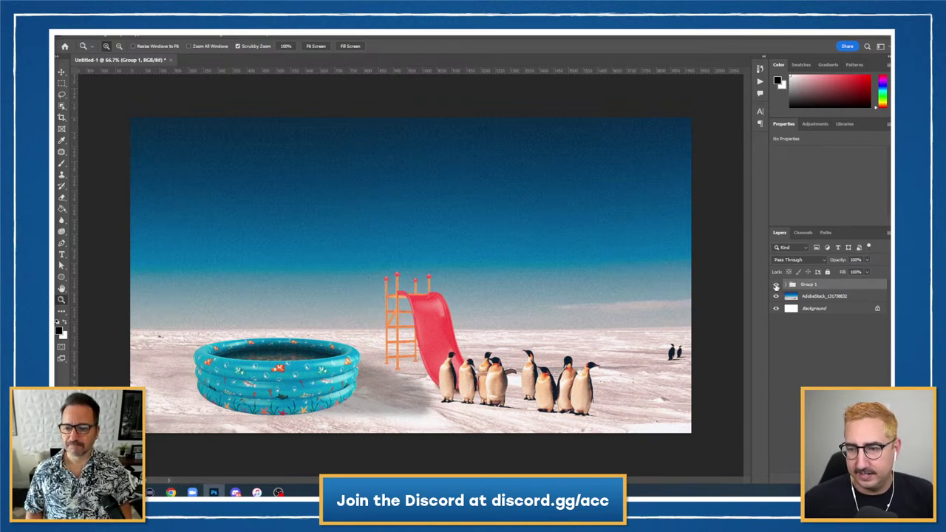
pyautogui.click(776, 286)
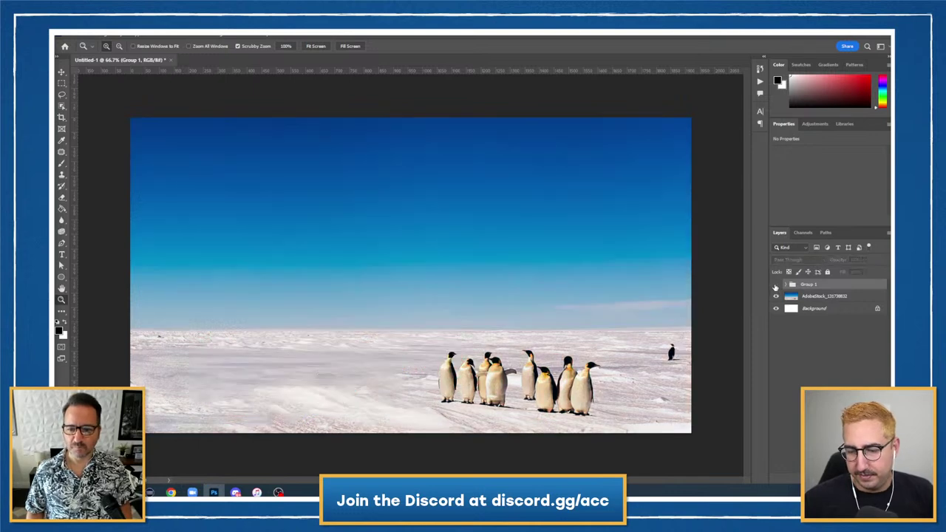
pyautogui.click(776, 286)
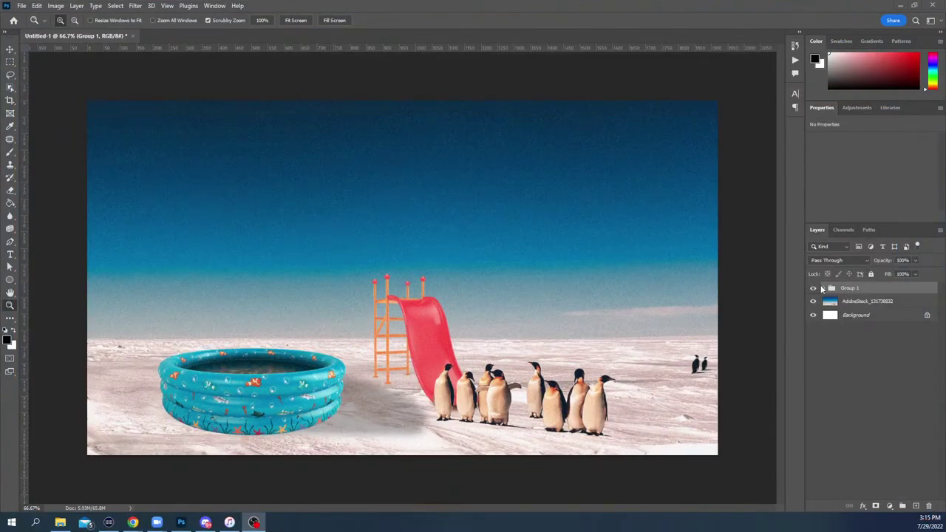
pyautogui.click(814, 289)
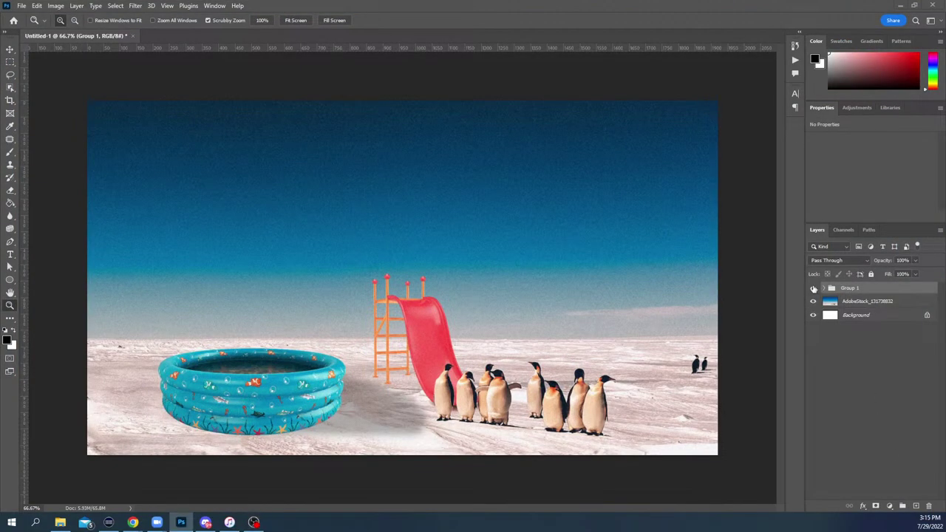
pyautogui.click(814, 289)
pyautogui.click(813, 289)
pyautogui.click(812, 290)
pyautogui.click(812, 289)
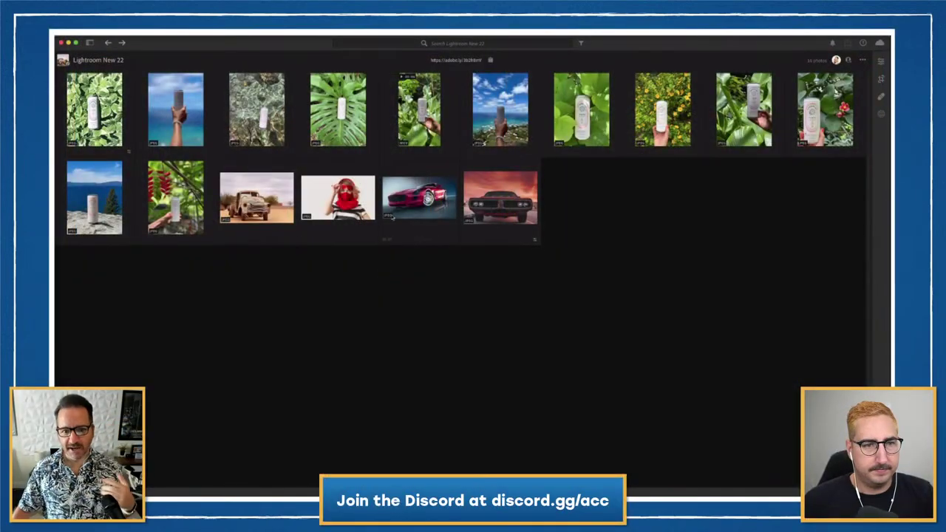
# Switch to Lightroom, open the photo of the woman in the red scarf and create a Color Range mask sampled from her cheek
pyautogui.click(338, 197)
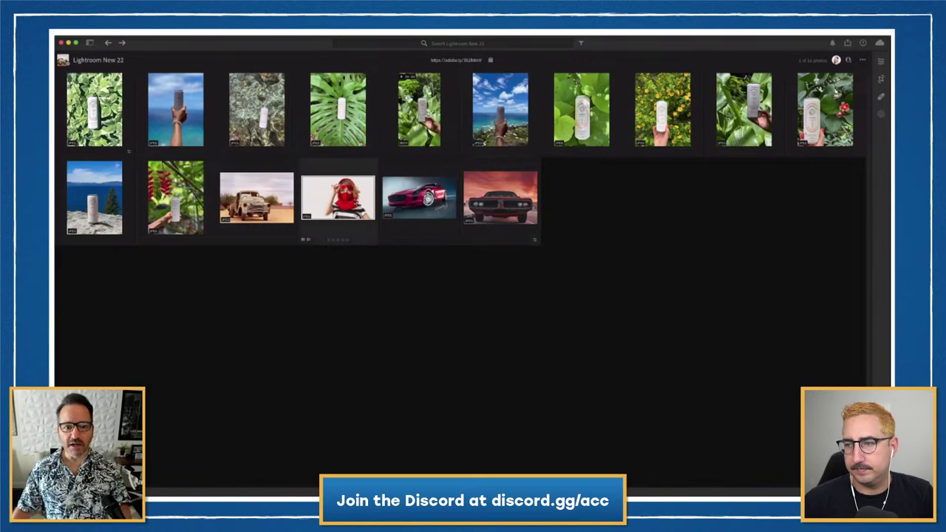
pyautogui.doubleClick(353, 200)
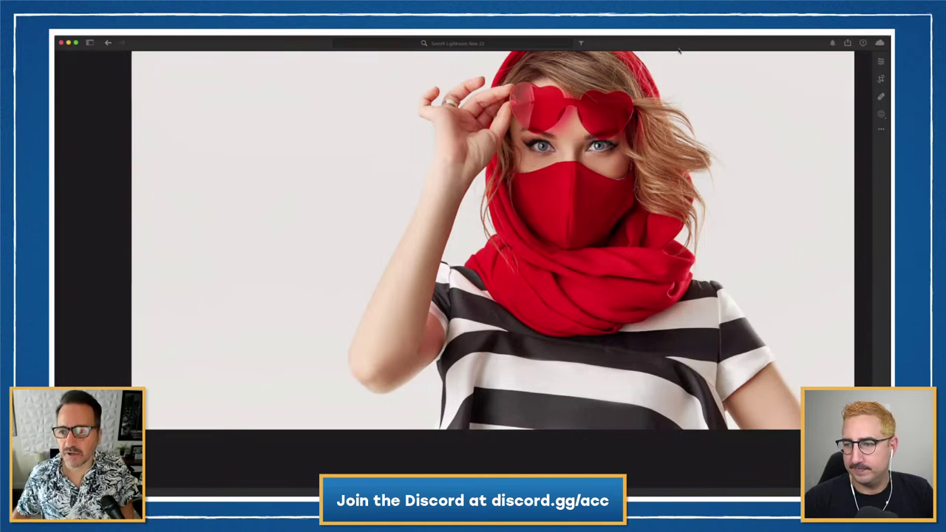
pyautogui.click(881, 114)
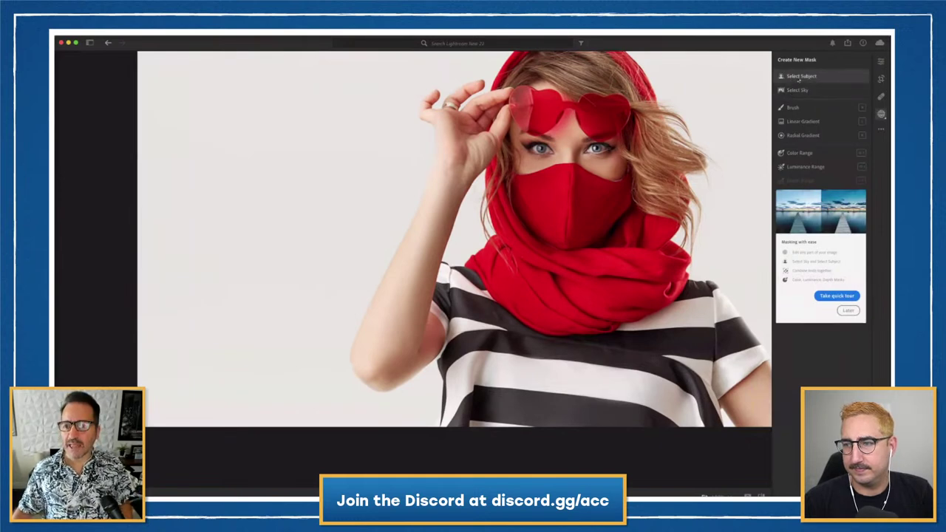
pyautogui.moveTo(800, 83)
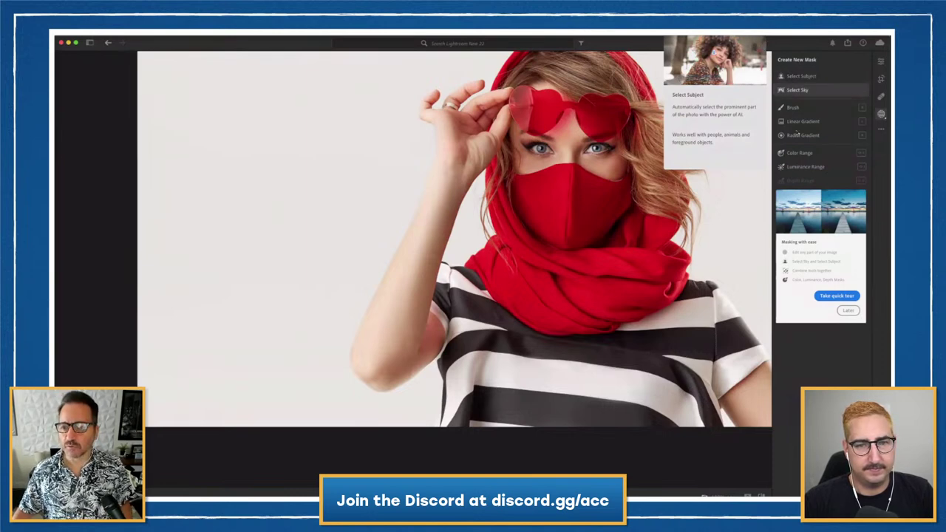
pyautogui.click(793, 153)
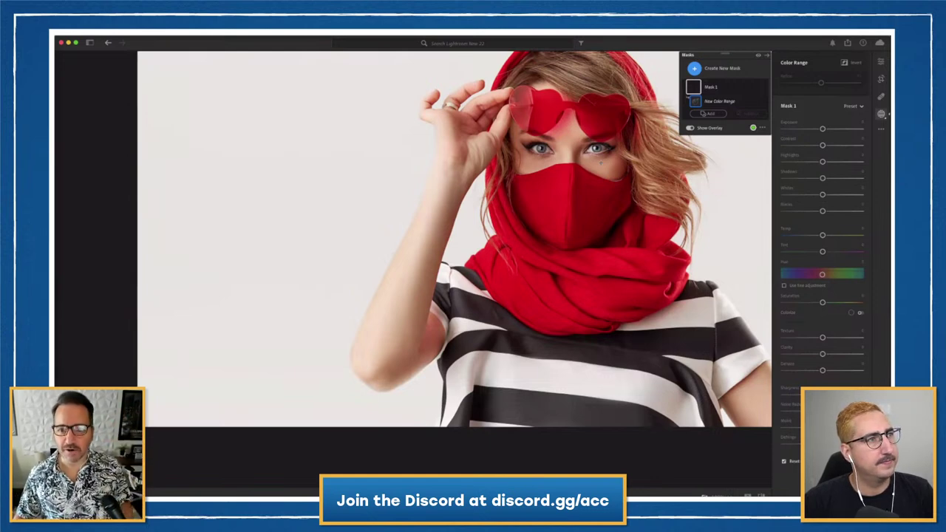
pyautogui.click(601, 163)
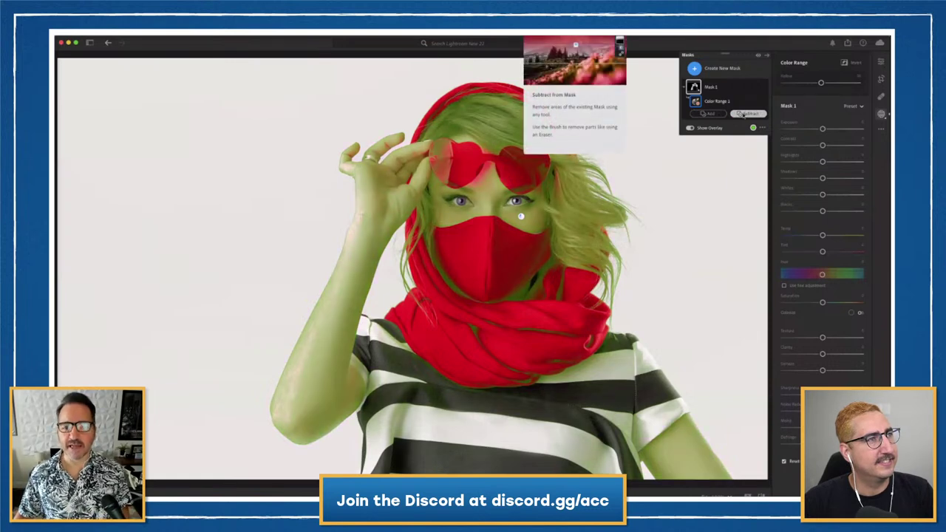
# Subtract the woman's hair from the skin mask by brushing over it
pyautogui.click(745, 114)
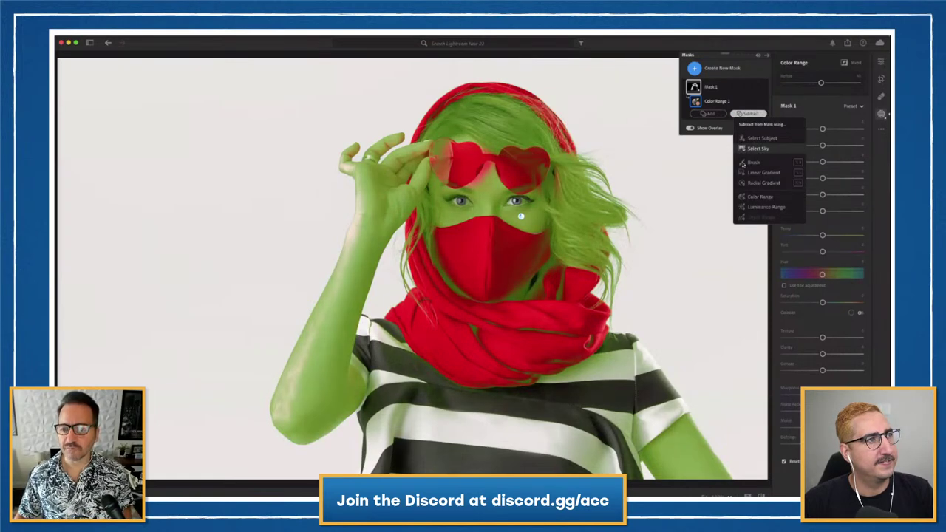
pyautogui.click(744, 164)
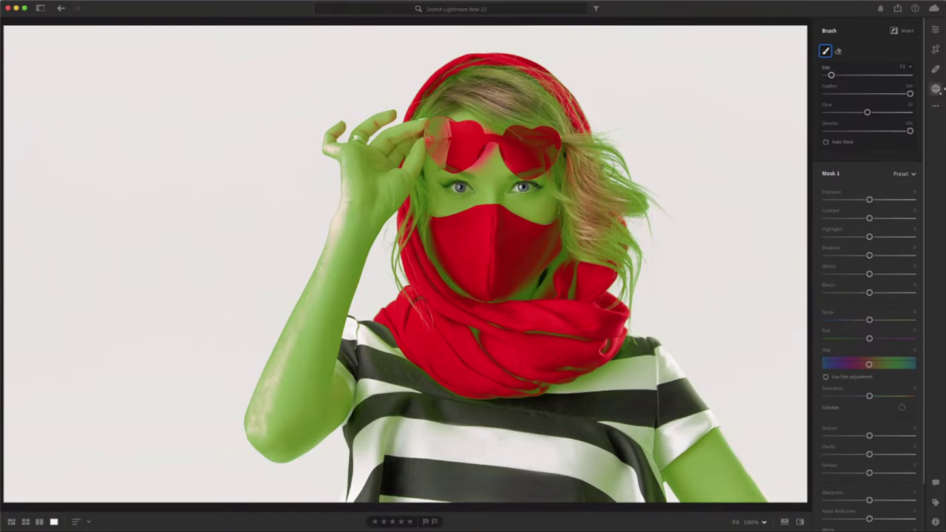
pyautogui.moveTo(595, 145)
pyautogui.mouseDown()
pyautogui.moveTo(625, 164)
pyautogui.moveTo(634, 222)
pyautogui.moveTo(645, 197)
pyautogui.mouseUp()
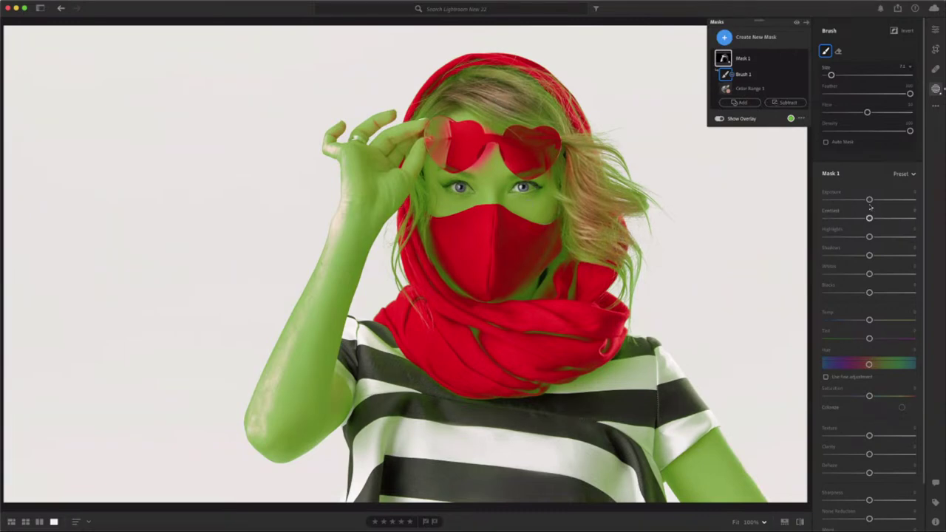
# Raise the skin mask's Exposure and Texture slightly, lower its Dehaze and finish the mask edit
pyautogui.moveTo(870, 200); pyautogui.dragTo(829, 213)
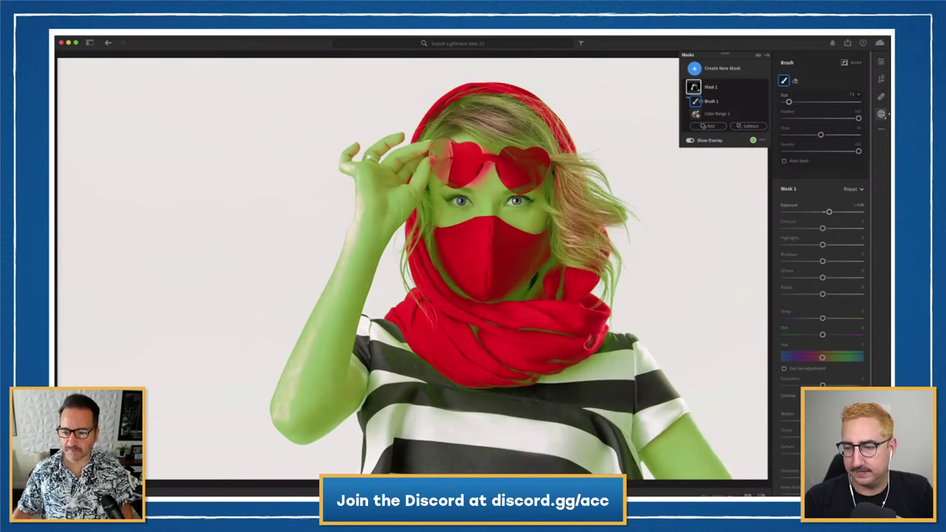
pyautogui.moveTo(822, 422); pyautogui.dragTo(822, 422)
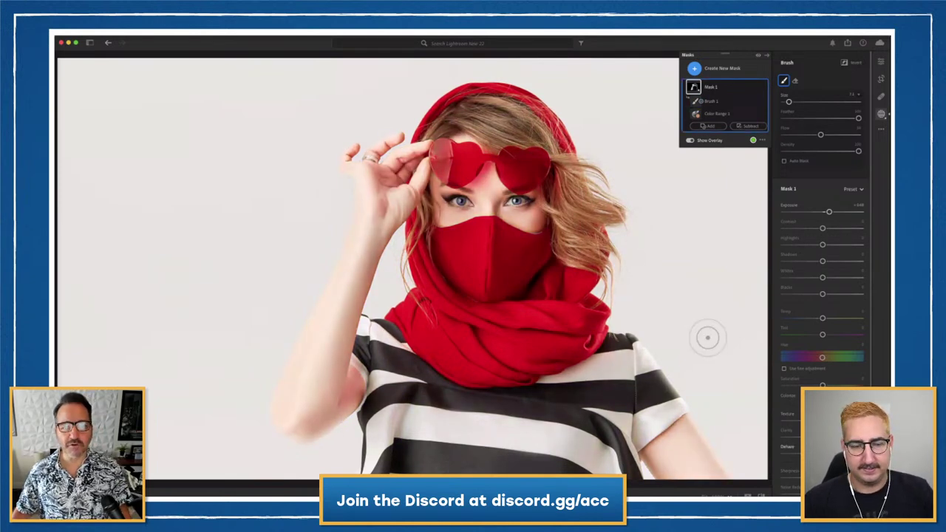
pyautogui.press('o')
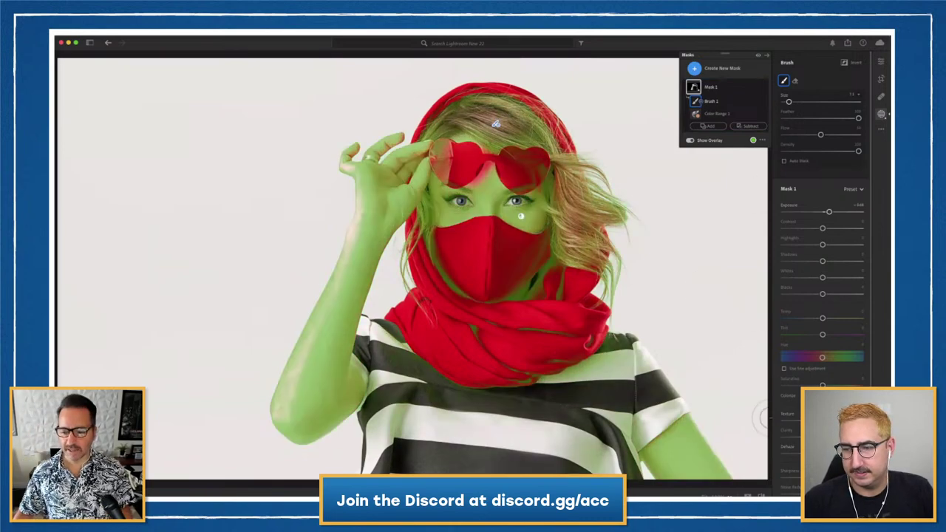
pyautogui.press('Return')
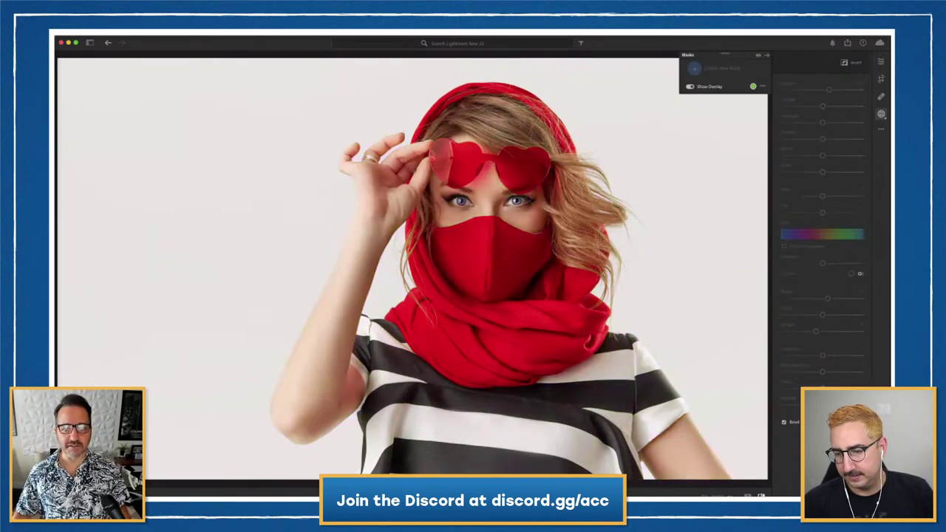
# Reopen Mask 1 on the woman's skin and warm it by raising the mask's Temp
pyautogui.click(881, 113)
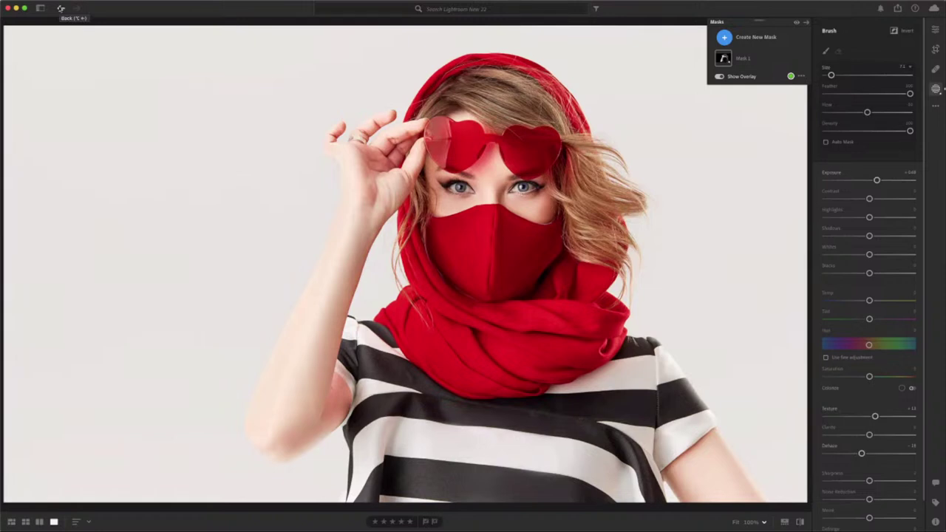
pyautogui.click(743, 58)
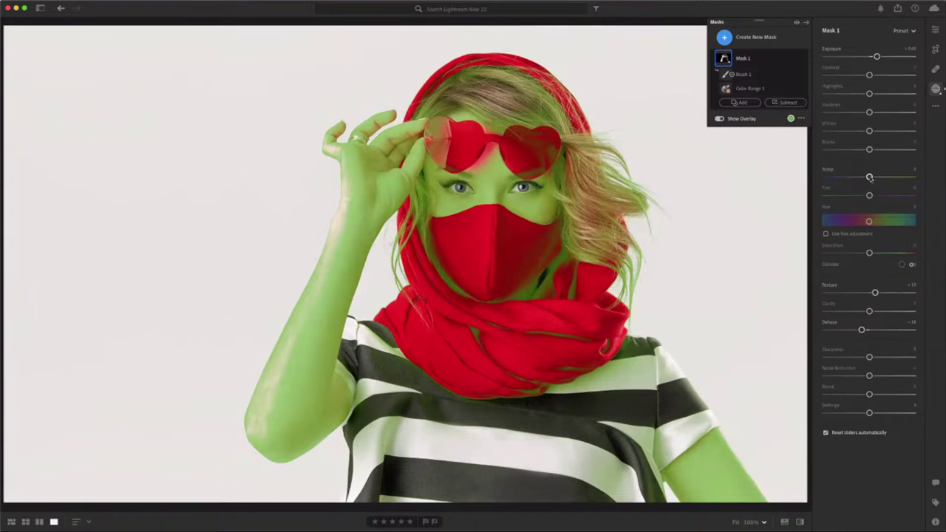
pyautogui.moveTo(870, 177)
pyautogui.mouseDown()
pyautogui.moveTo(856, 177)
pyautogui.moveTo(897, 180)
pyautogui.moveTo(886, 178)
pyautogui.mouseUp()
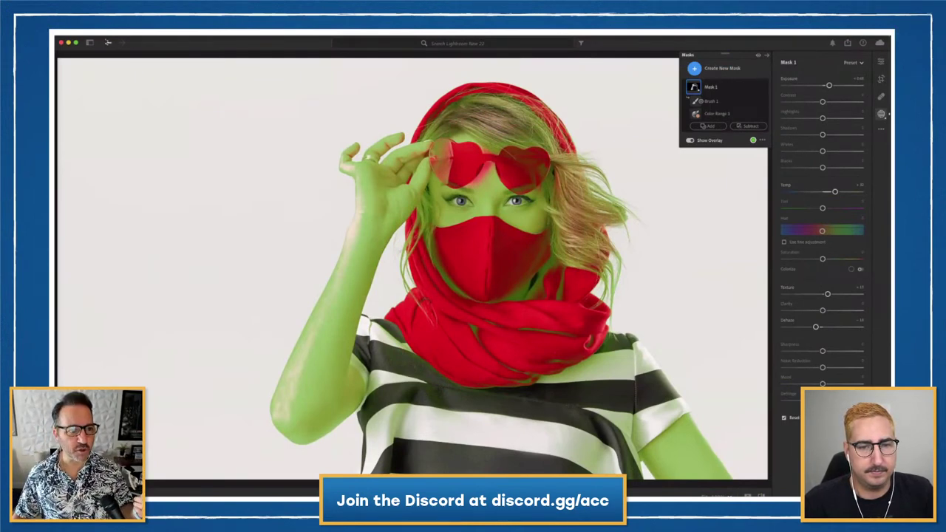
# Open the album's photo of a hand holding a can against the sea and draw a Radial Gradient mask around the can
pyautogui.click(108, 43)
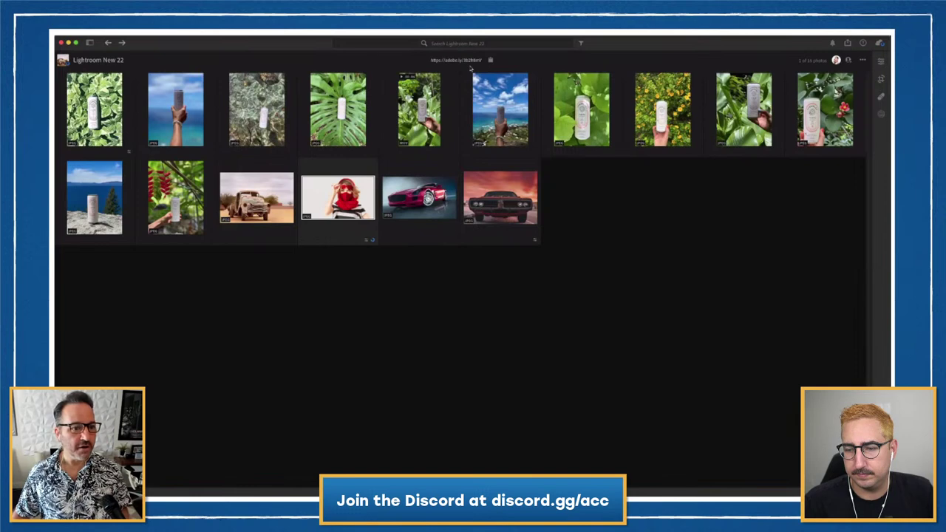
pyautogui.doubleClick(176, 107)
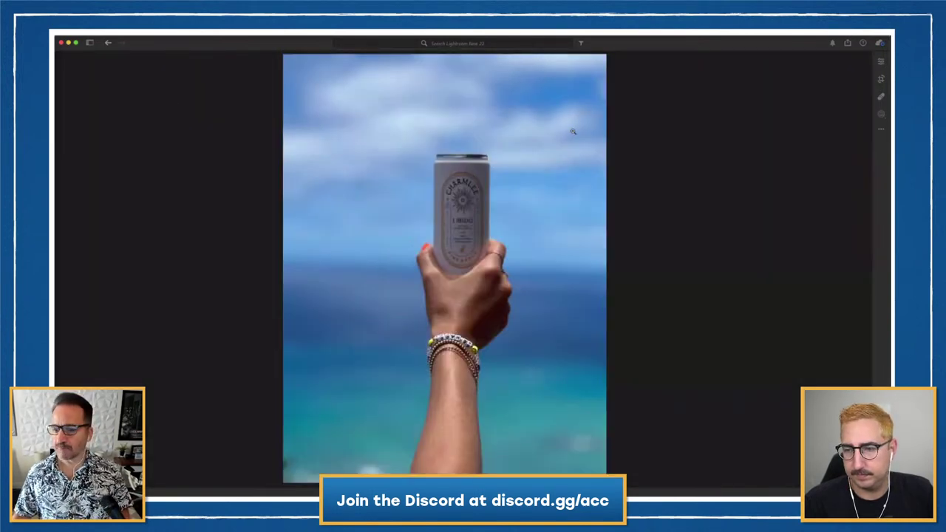
pyautogui.click(882, 115)
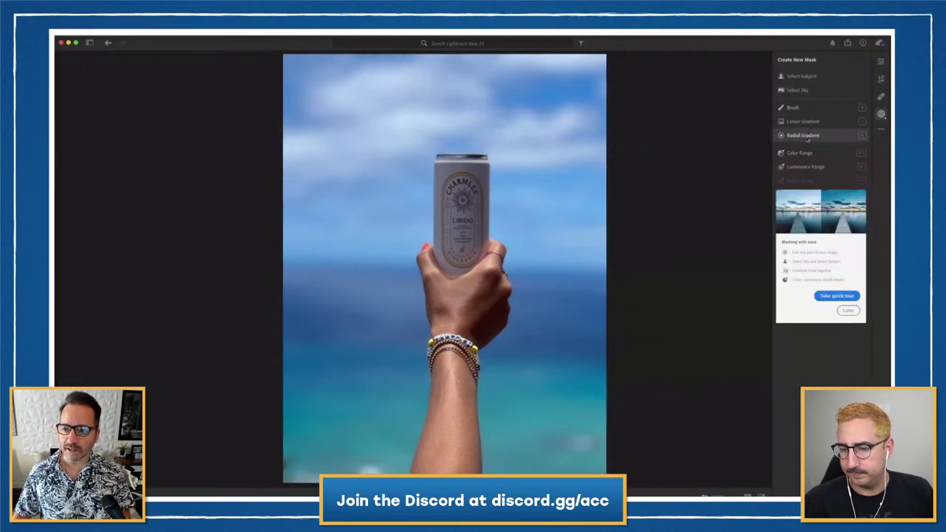
pyautogui.click(806, 136)
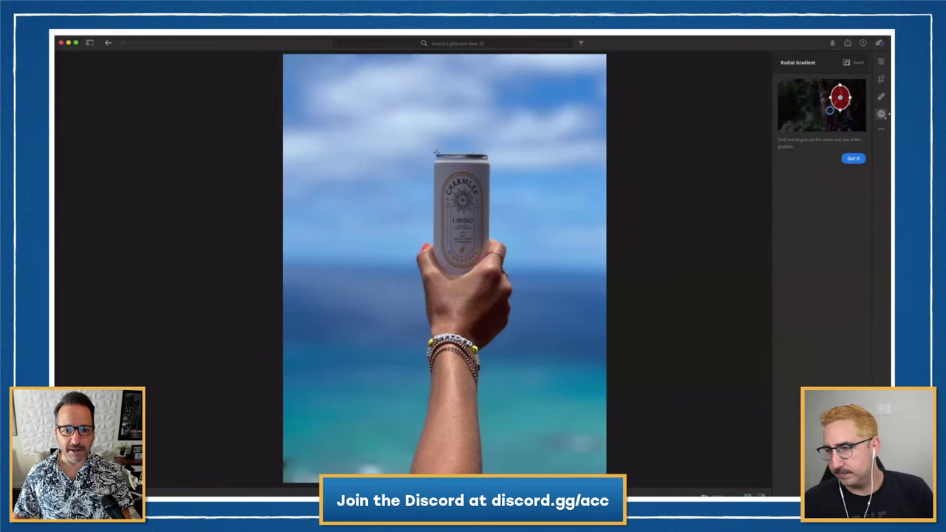
pyautogui.moveTo(436, 153); pyautogui.dragTo(475, 247)
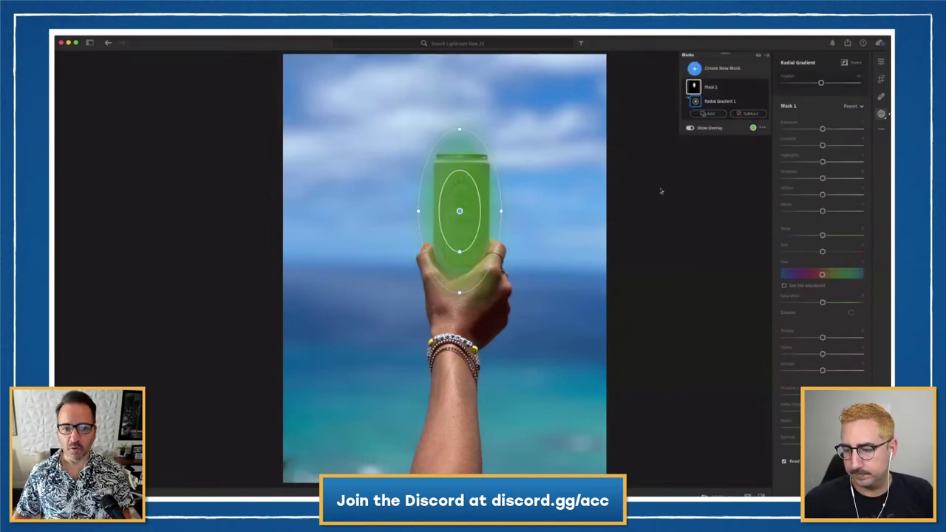
# Raise the can mask's Contrast and Exposure slightly
pyautogui.moveTo(821, 145); pyautogui.dragTo(847, 133)
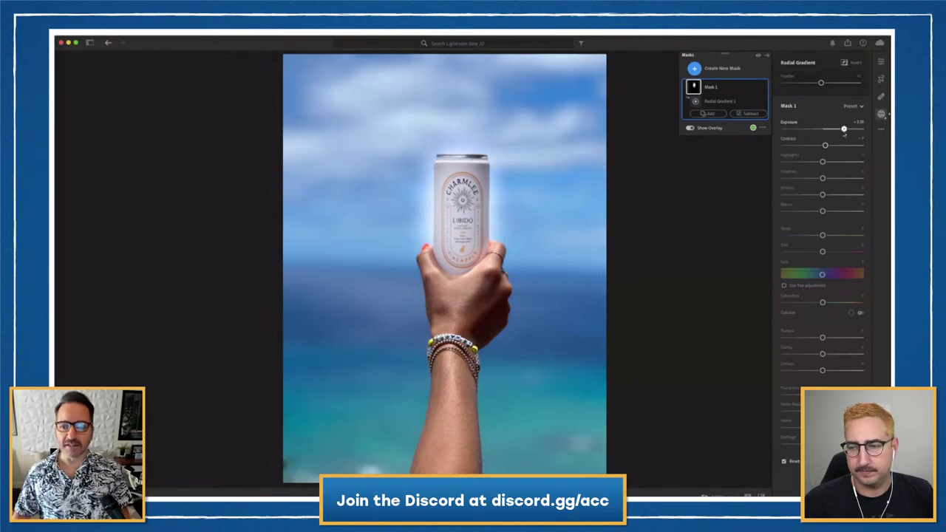
pyautogui.moveTo(845, 135); pyautogui.dragTo(826, 129)
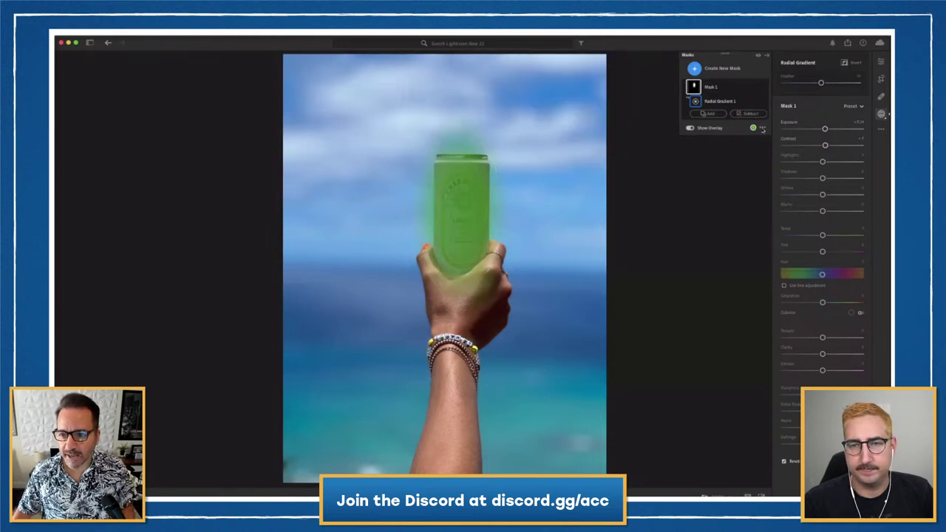
# Subtract the automatically selected subject from the can's radial gradient mask
pyautogui.click(762, 127)
pyautogui.click(750, 113)
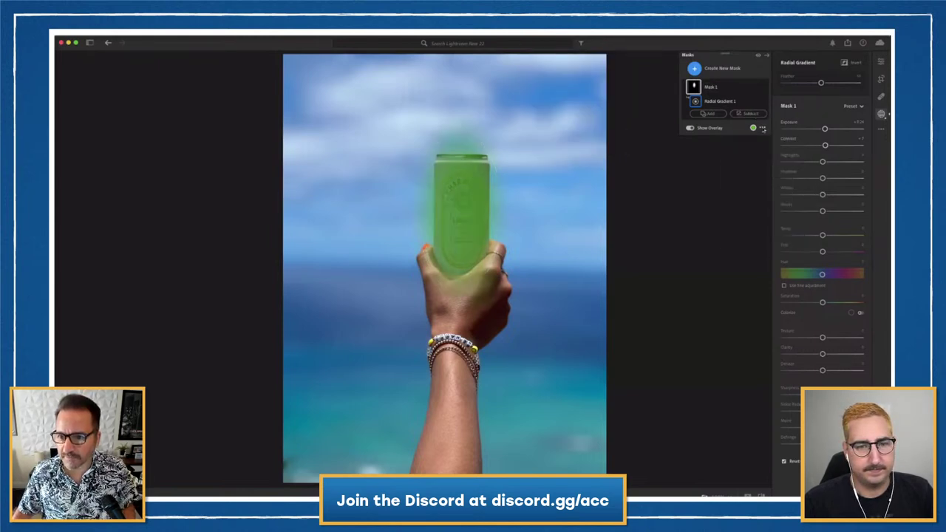
pyautogui.click(751, 113)
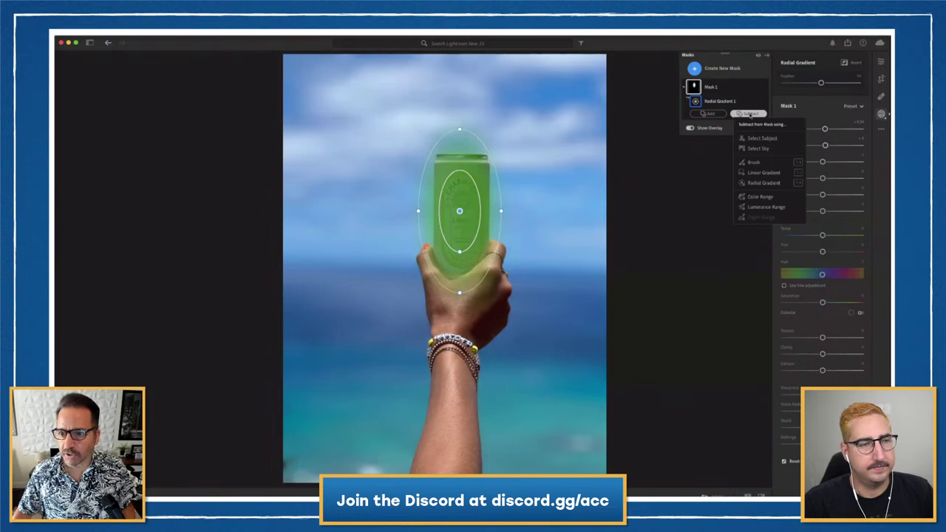
pyautogui.click(757, 139)
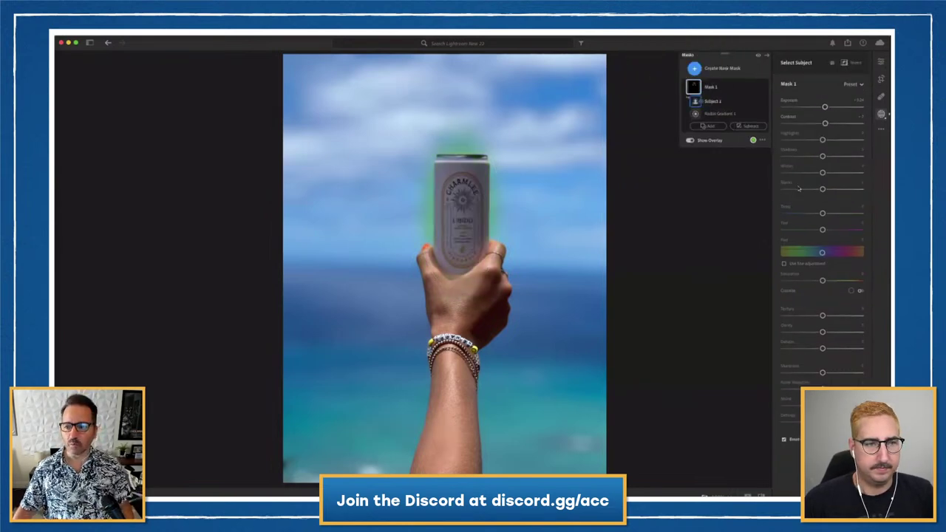
# Try raising Blacks and Whites to +100 and raising Shadows around the can, and undo the mask changes
pyautogui.moveTo(823, 189); pyautogui.dragTo(845, 156)
pyautogui.click(858, 172)
pyautogui.click(848, 156)
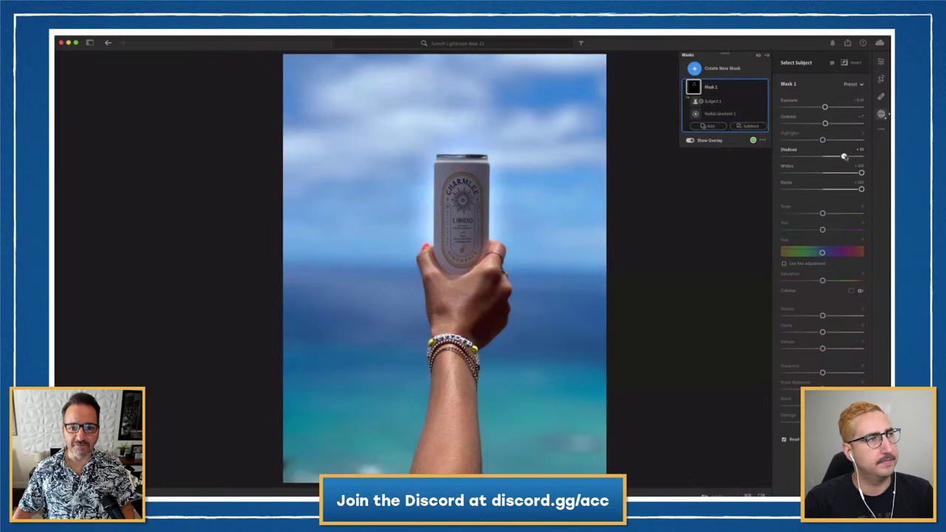
pyautogui.moveTo(707, 108)
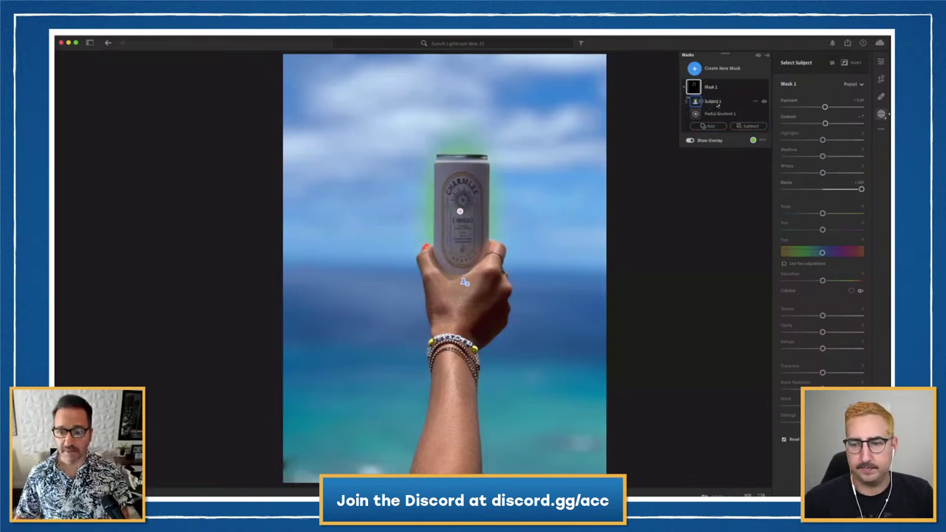
pyautogui.hotkey('ctrl', 'z')
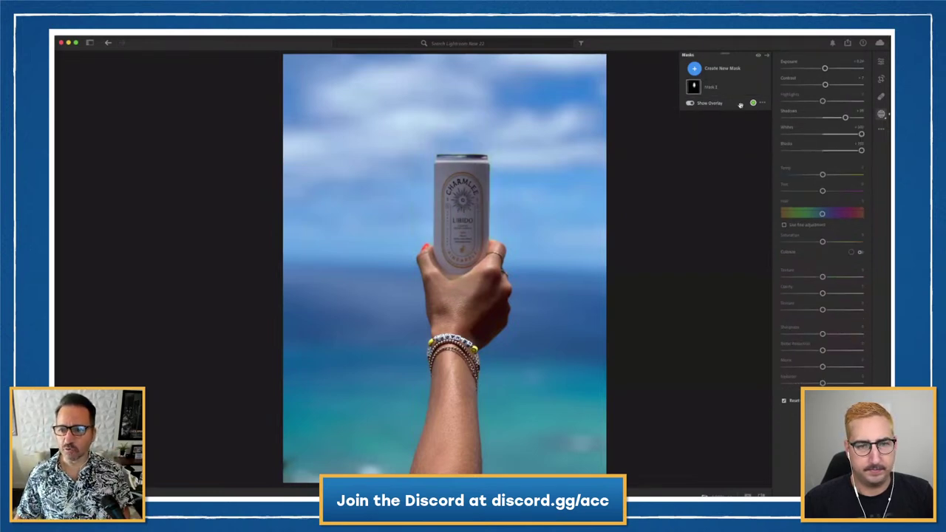
# Draw a second Radial Gradient mask around the can and intersect it with Select Subject
pyautogui.click(722, 69)
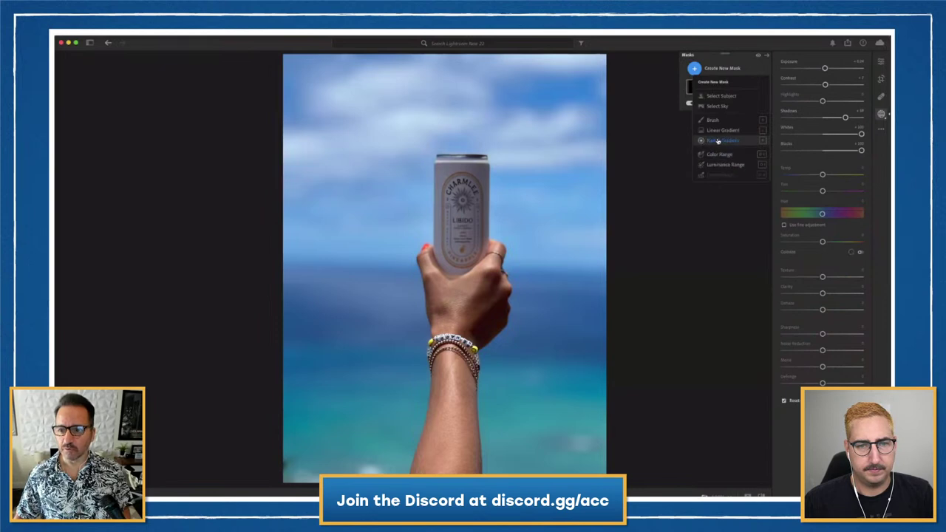
pyautogui.click(721, 141)
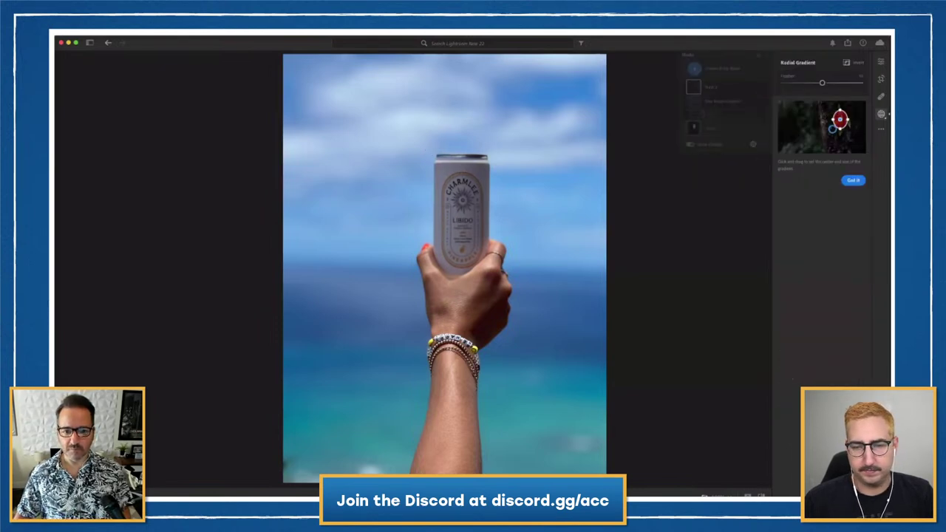
pyautogui.moveTo(430, 155)
pyautogui.mouseDown()
pyautogui.moveTo(488, 237)
pyautogui.moveTo(469, 253)
pyautogui.moveTo(470, 268)
pyautogui.mouseUp()
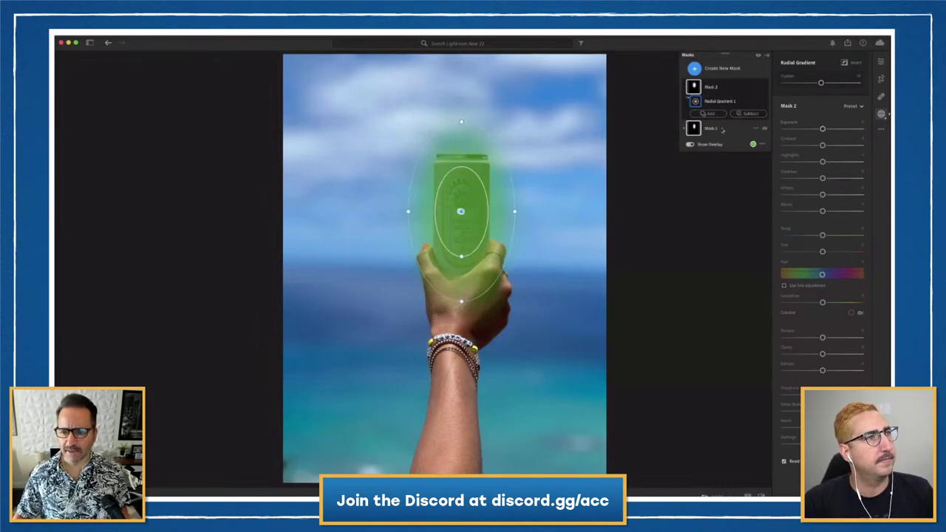
pyautogui.click(758, 131)
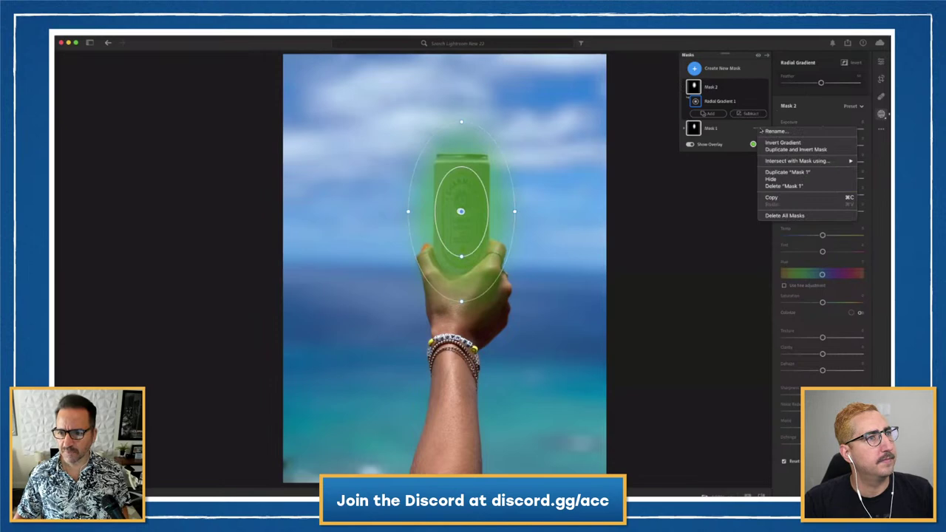
pyautogui.moveTo(784, 161)
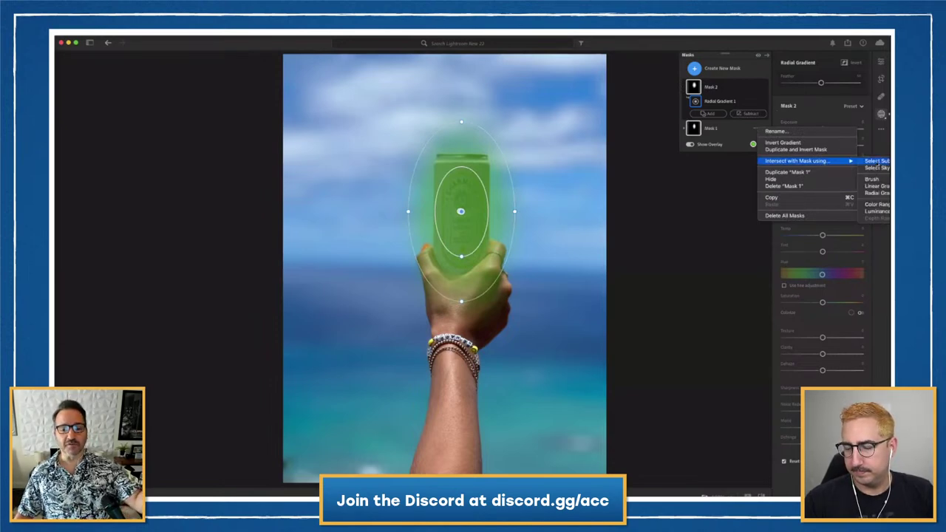
pyautogui.click(874, 161)
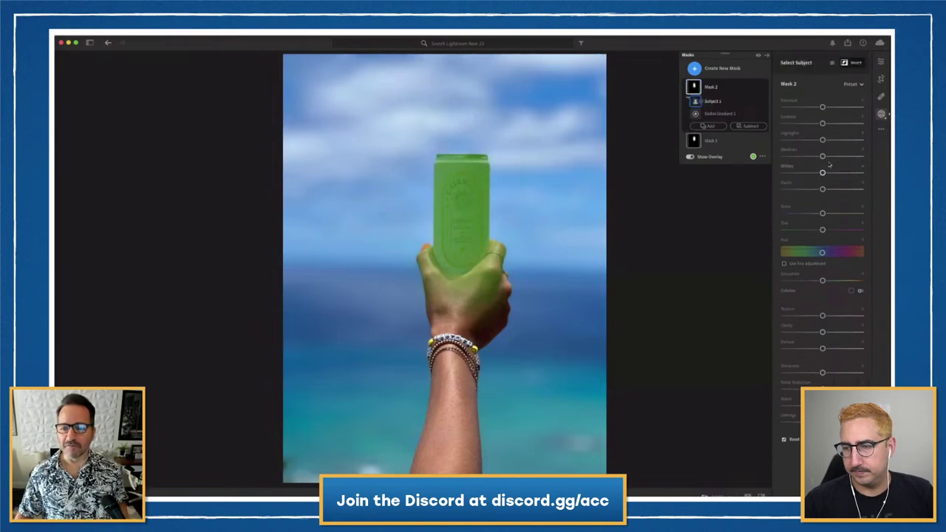
# Raise Mask 2's Blacks, Contrast and Exposure on the can and shift its Tint slightly toward green
pyautogui.moveTo(823, 189)
pyautogui.mouseDown()
pyautogui.moveTo(840, 190)
pyautogui.moveTo(831, 190)
pyautogui.mouseUp()
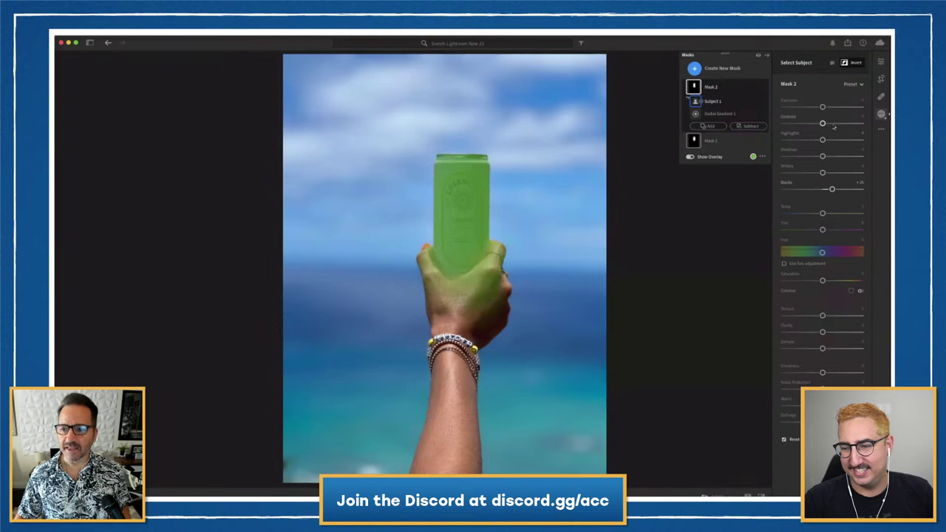
pyautogui.moveTo(823, 123)
pyautogui.mouseDown()
pyautogui.moveTo(855, 127)
pyautogui.moveTo(825, 123)
pyautogui.moveTo(804, 108)
pyautogui.moveTo(835, 109)
pyautogui.mouseUp()
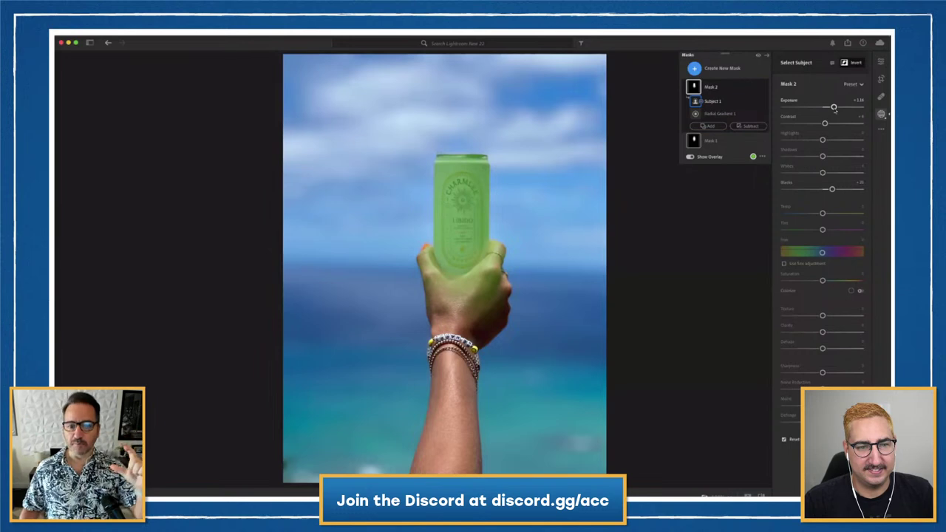
pyautogui.moveTo(822, 229)
pyautogui.mouseDown()
pyautogui.moveTo(850, 229)
pyautogui.moveTo(784, 238)
pyautogui.moveTo(820, 237)
pyautogui.mouseUp()
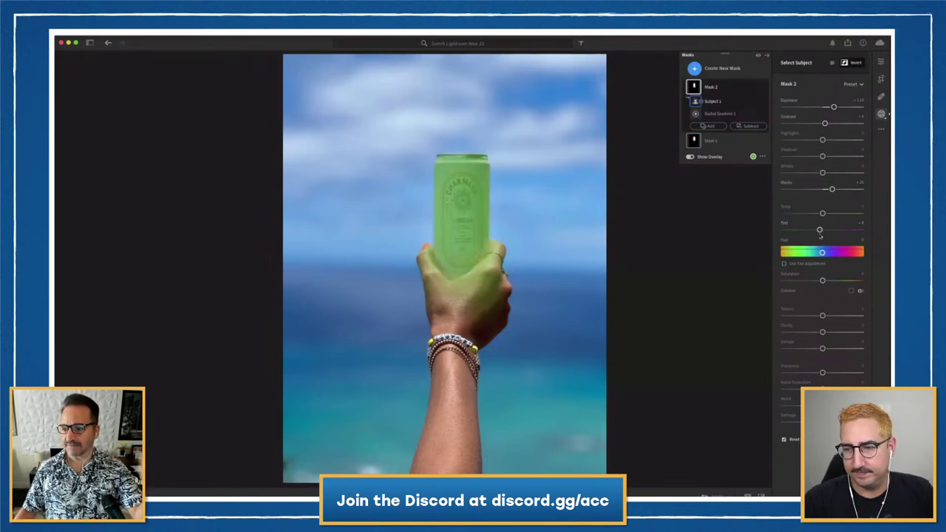